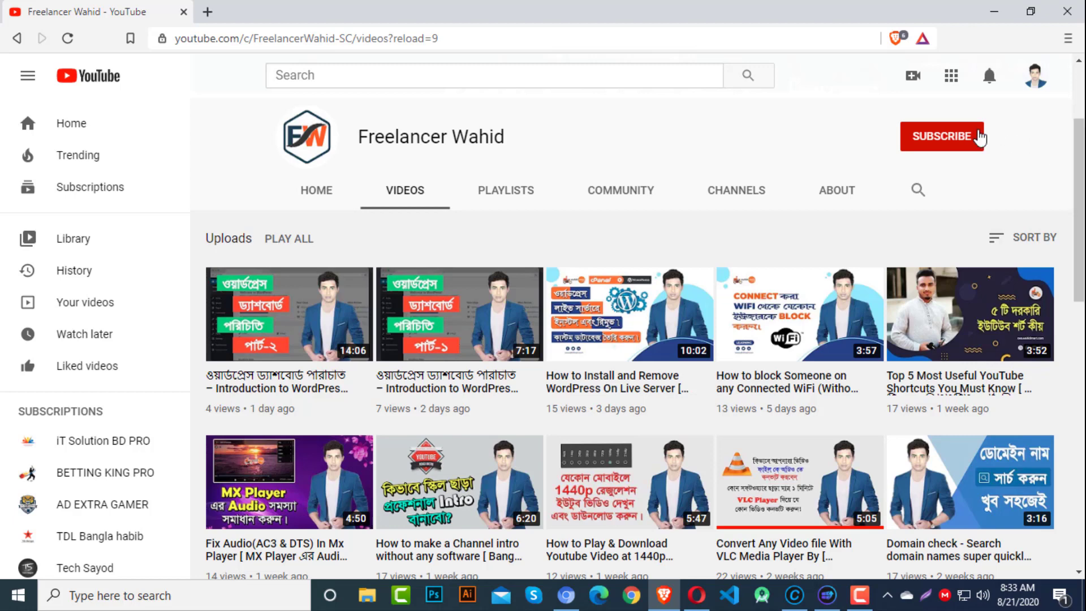
Step: Subscribe to the open YouTube channel
left_click(977, 136)
left_click(970, 138)
left_click(948, 177)
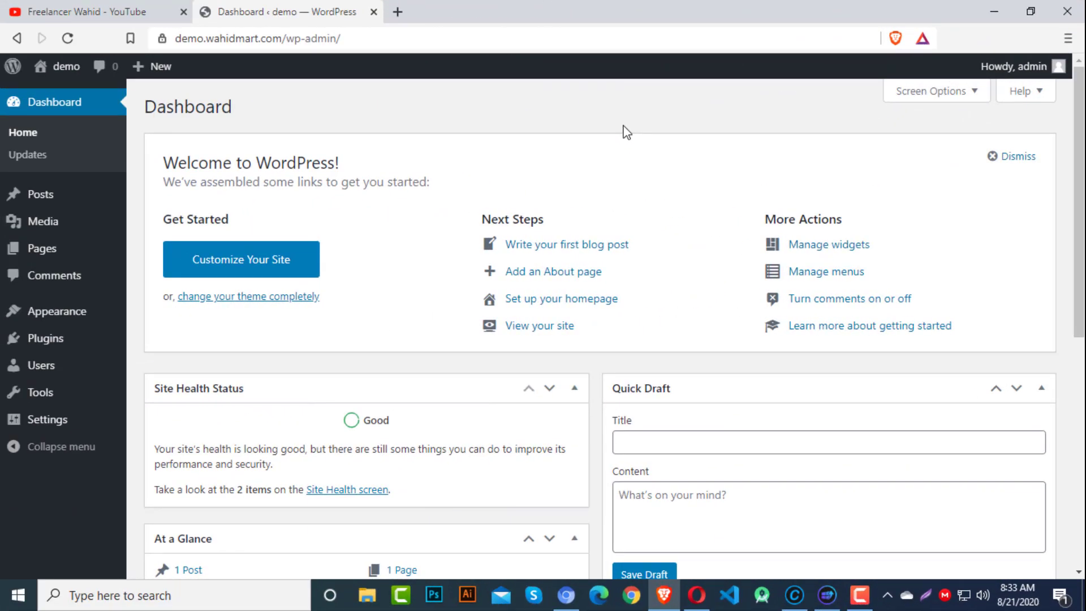
Step: Open the Available Tools page in a new browser tab and follow its Categories and Tags Converter link
mouse_move(51, 400)
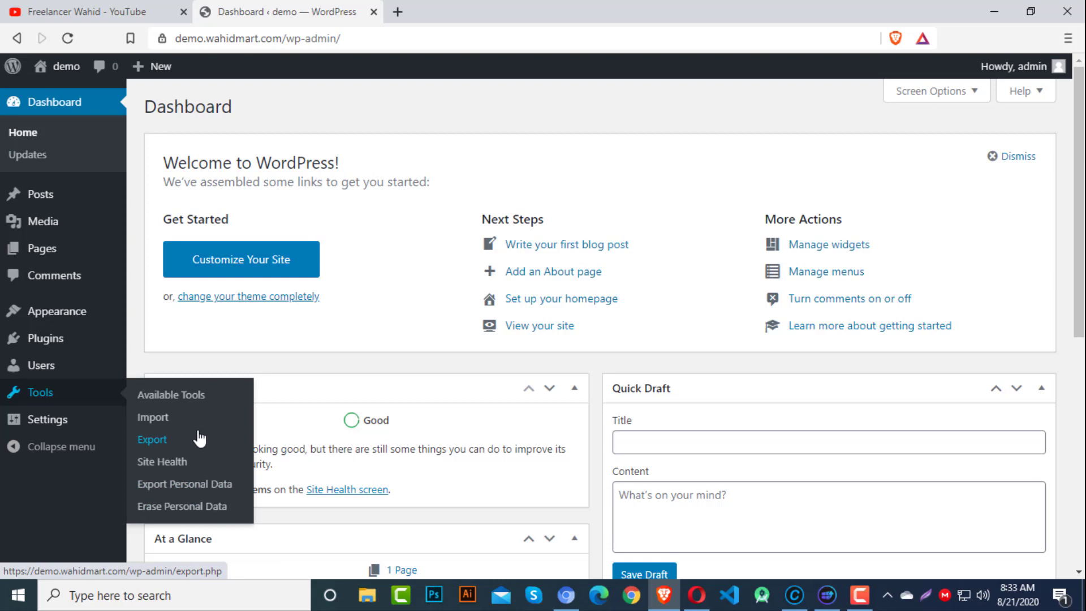
right_click(195, 398)
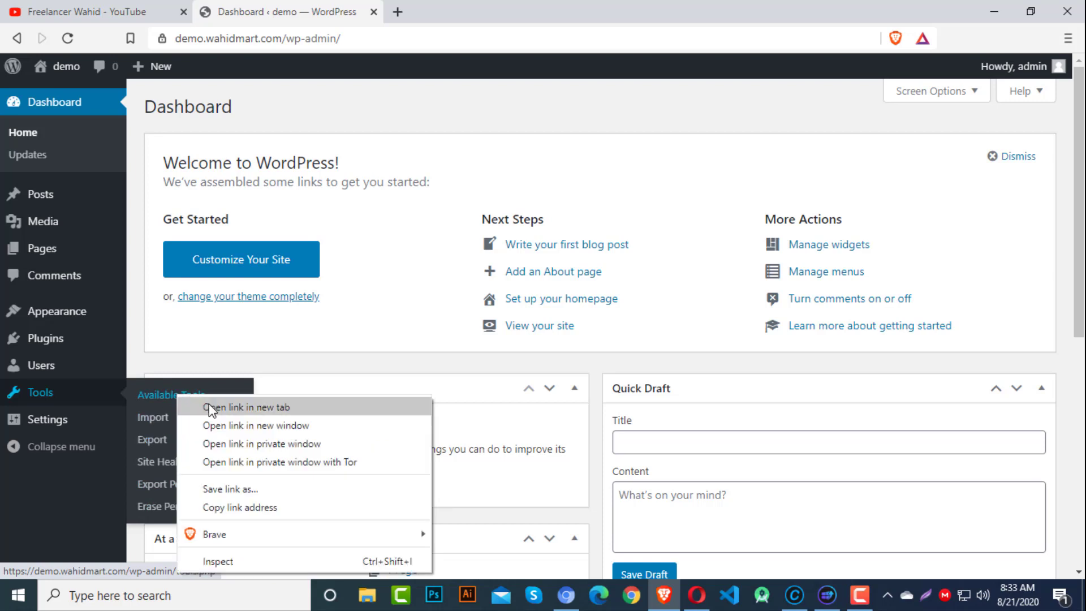
left_click(238, 408)
left_click(464, 7)
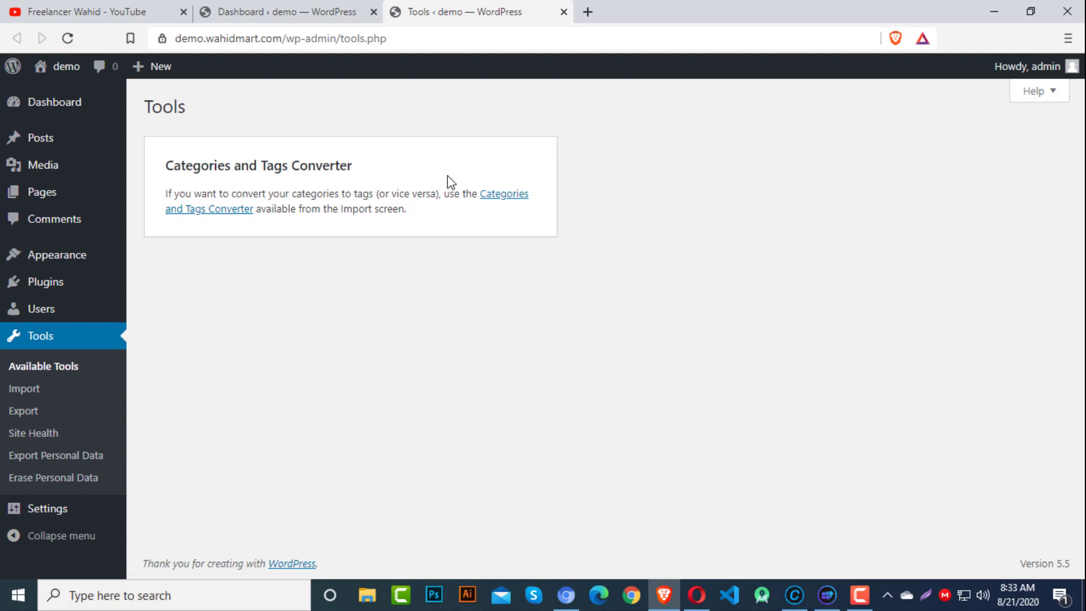
left_click(498, 205)
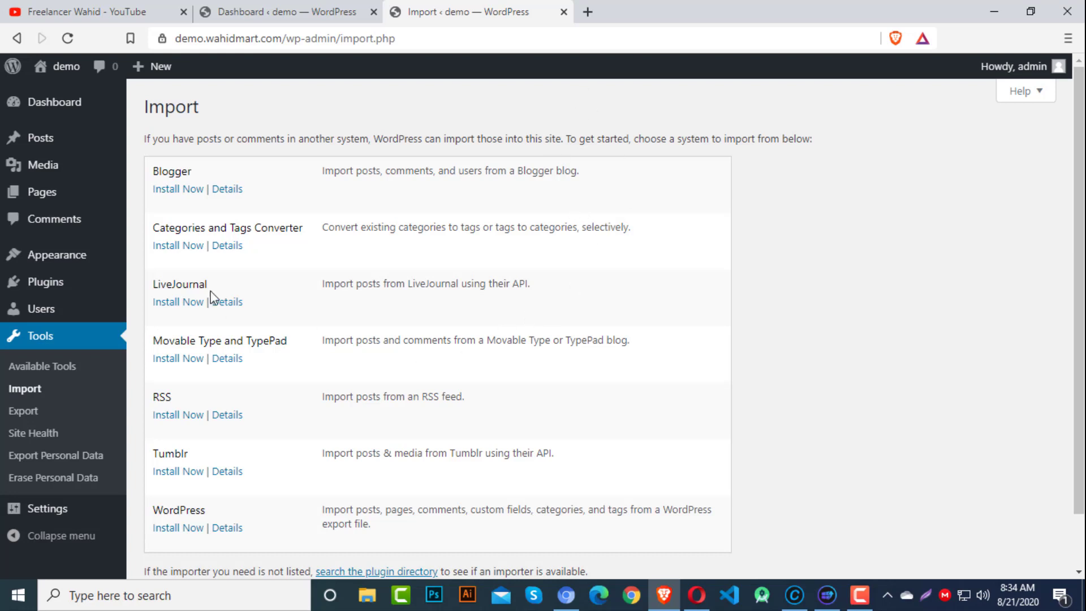
Step: Install the Categories and Tags Converter importer
left_click_drag(170, 229, 290, 219)
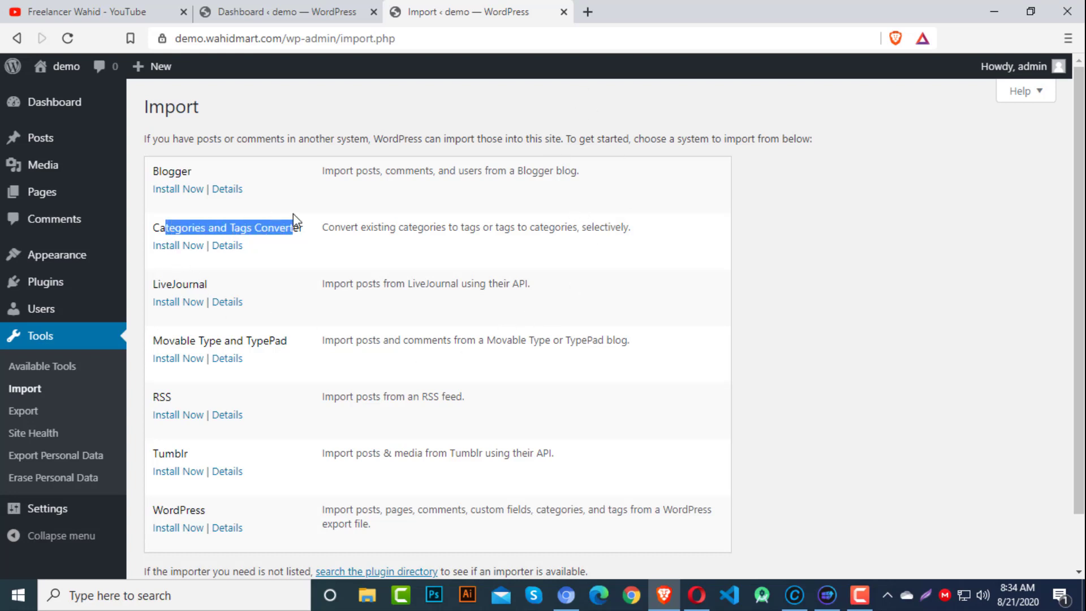
left_click(313, 245)
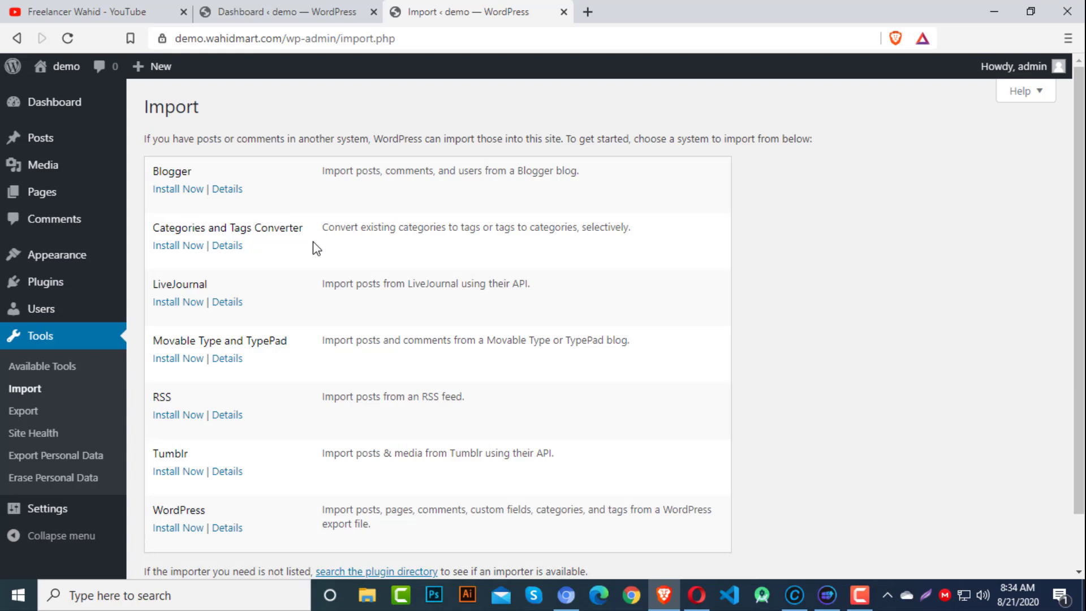
left_click(194, 249)
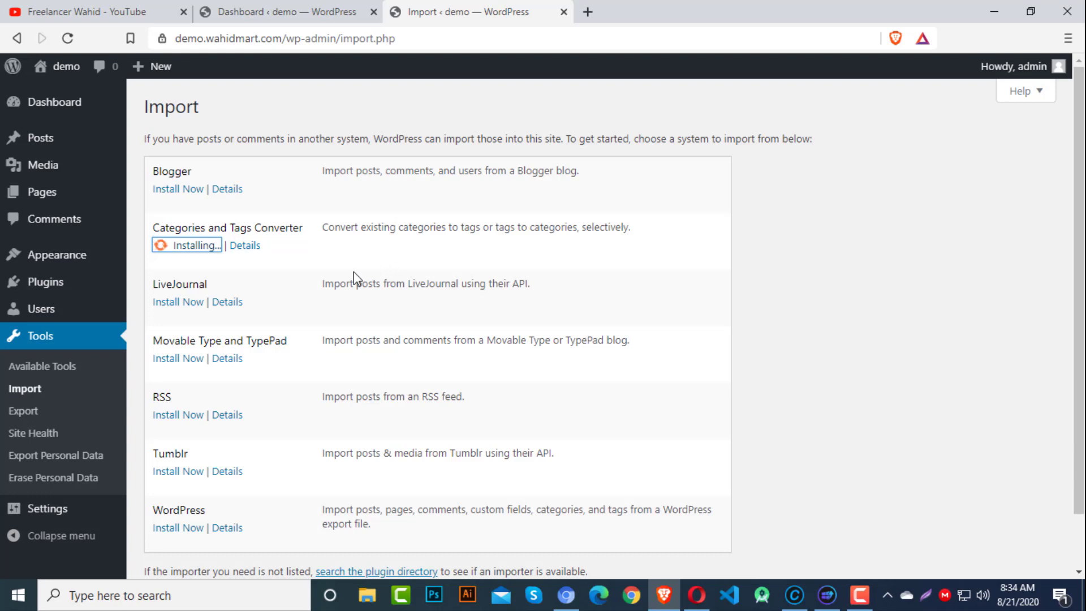
left_click_drag(304, 228, 148, 226)
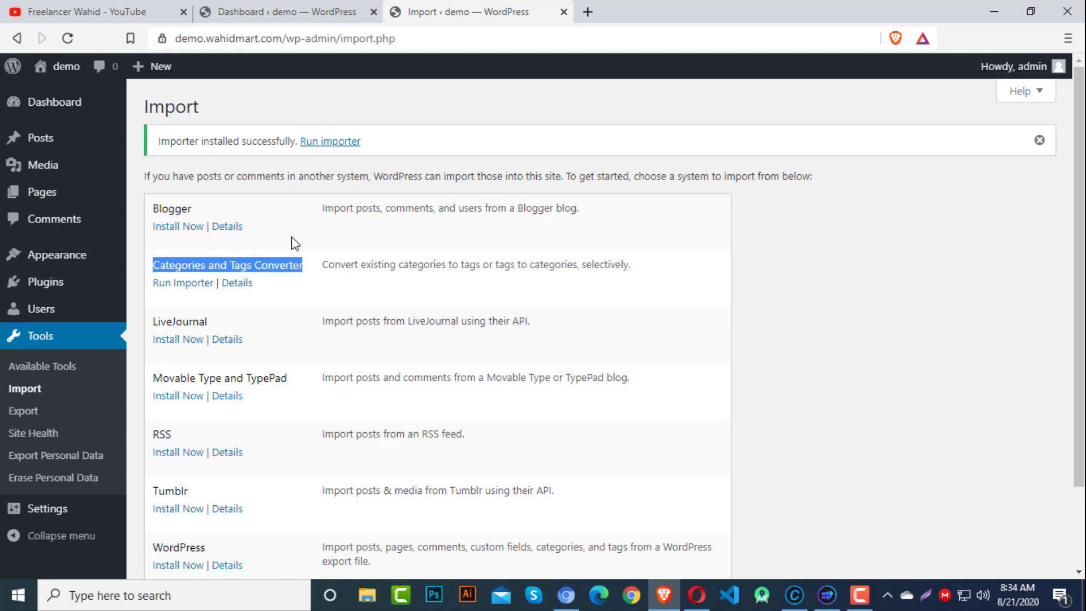
Step: Run the Categories and Tags Converter and convert the Uncategorized category to a tag
left_click(180, 283)
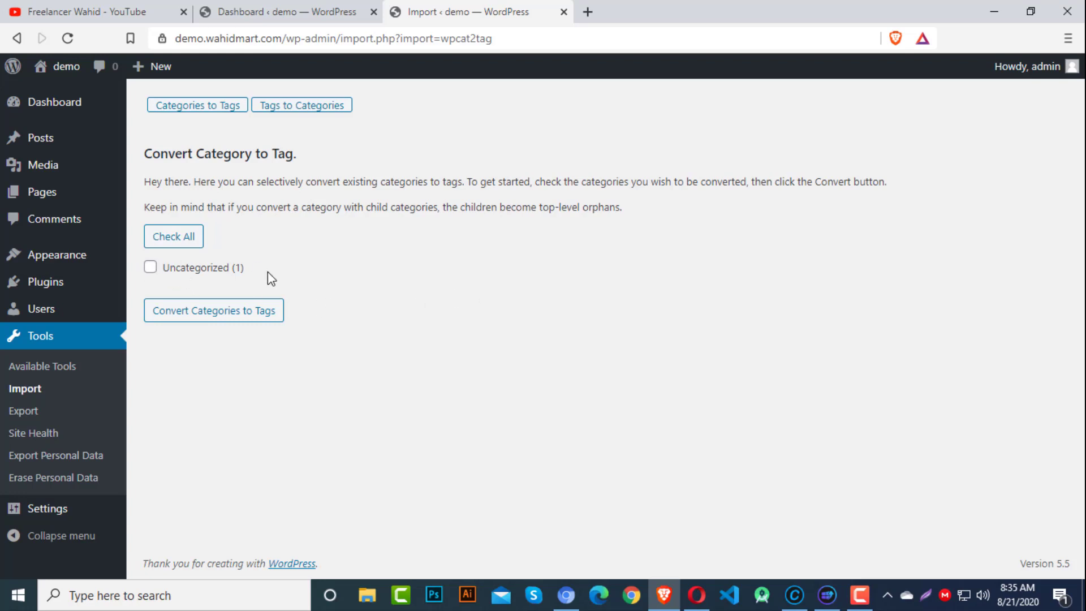
left_click(149, 266)
left_click(243, 317)
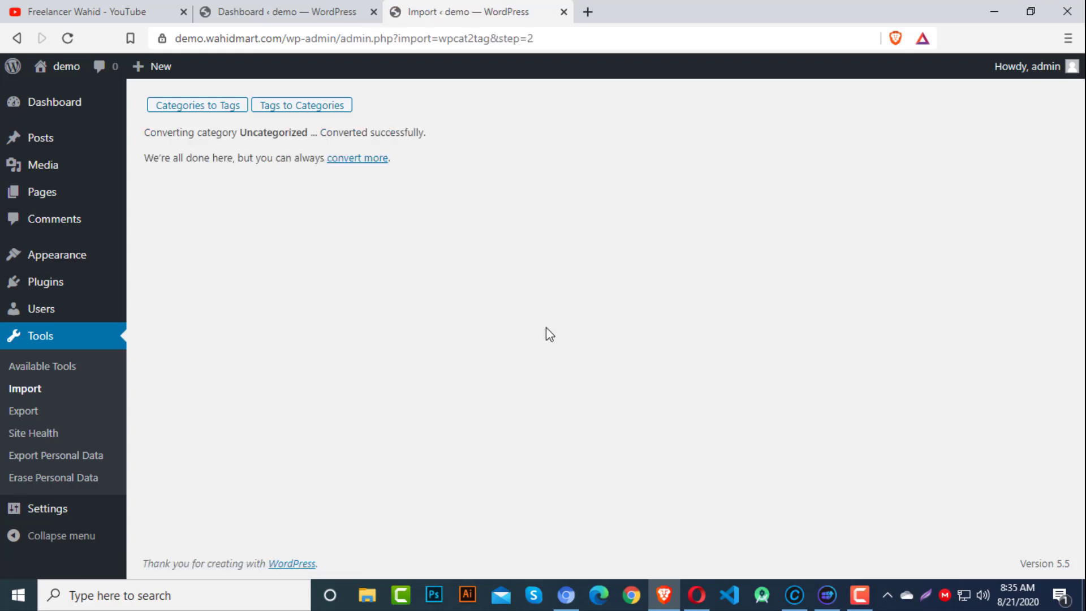
Step: Read the conversion result and check the post tags list for the converted Uncategorized tag
left_click_drag(177, 134, 432, 144)
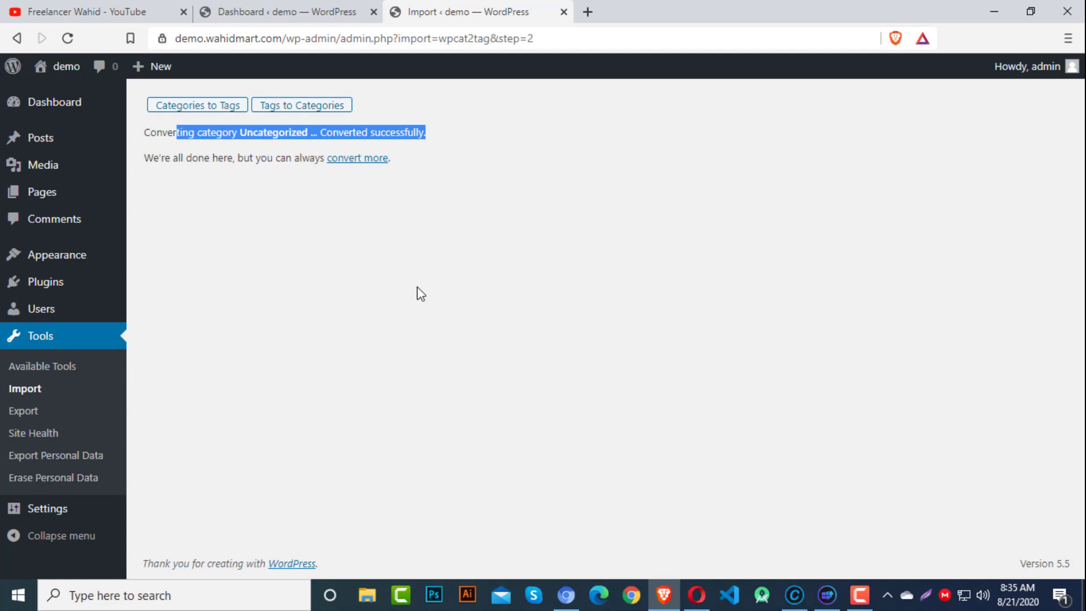
mouse_move(42, 139)
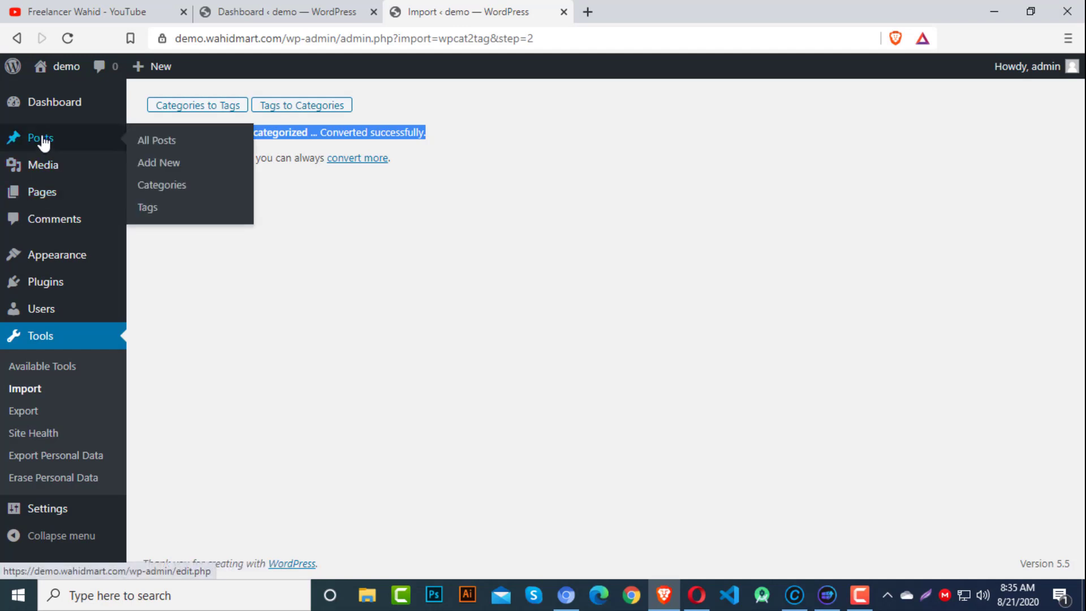
left_click(149, 215)
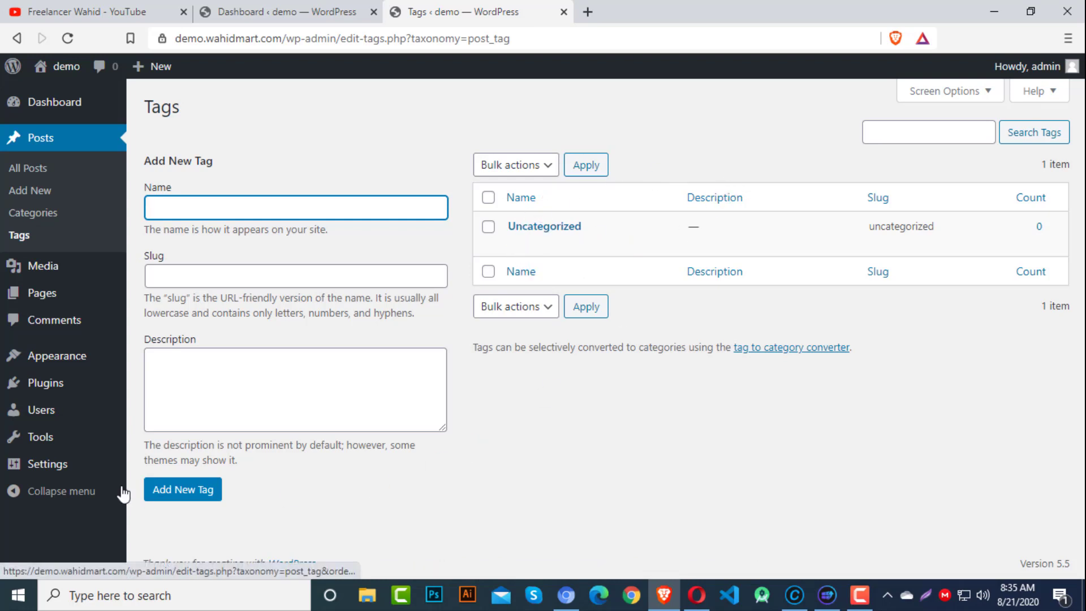
Step: Return to the Import screen and review the available importers, including Blogger, LiveJournal and WordPress
mouse_move(44, 436)
left_click(177, 415)
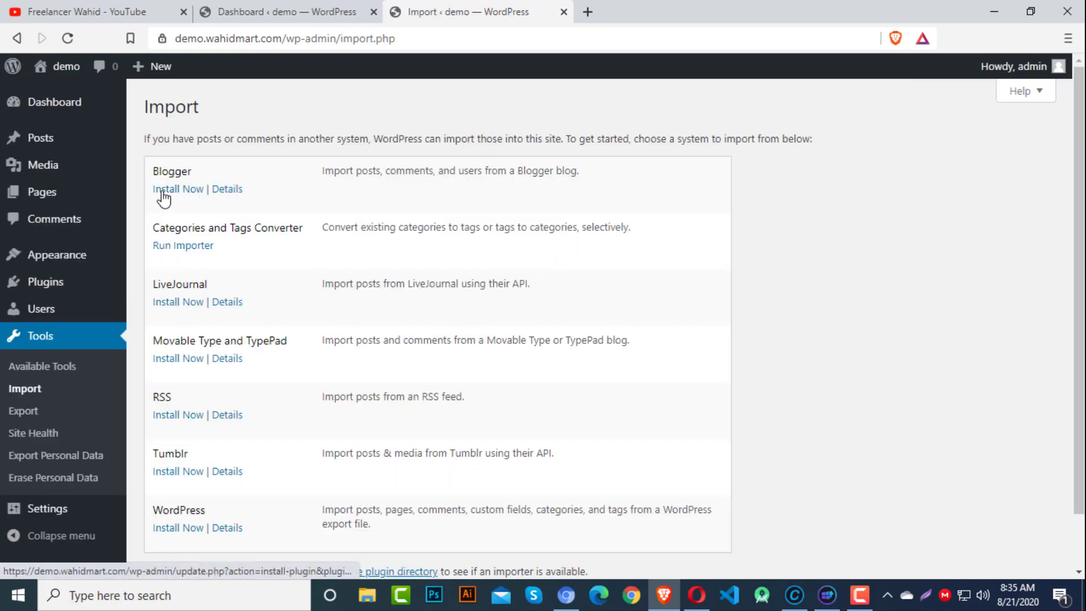
left_click_drag(183, 171, 151, 174)
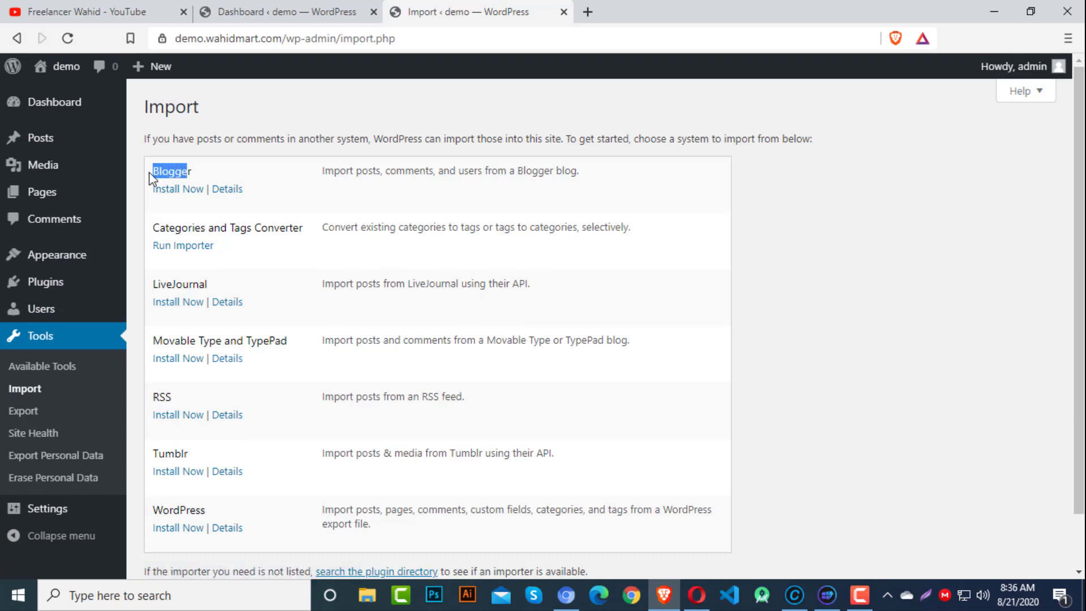
left_click(262, 203)
left_click_drag(154, 283, 248, 286)
left_click(284, 287)
scroll(1075, 221, "down", 1)
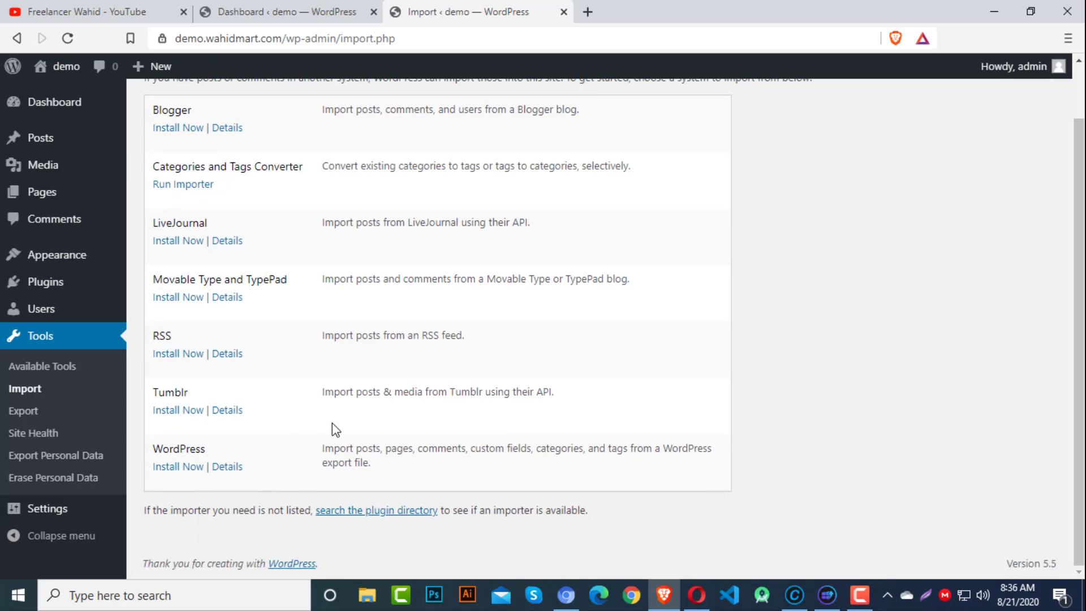
left_click_drag(453, 448, 501, 447)
left_click(501, 447)
Step: Open the Export screen and look through the category and author filters for exporting posts
left_click(25, 411)
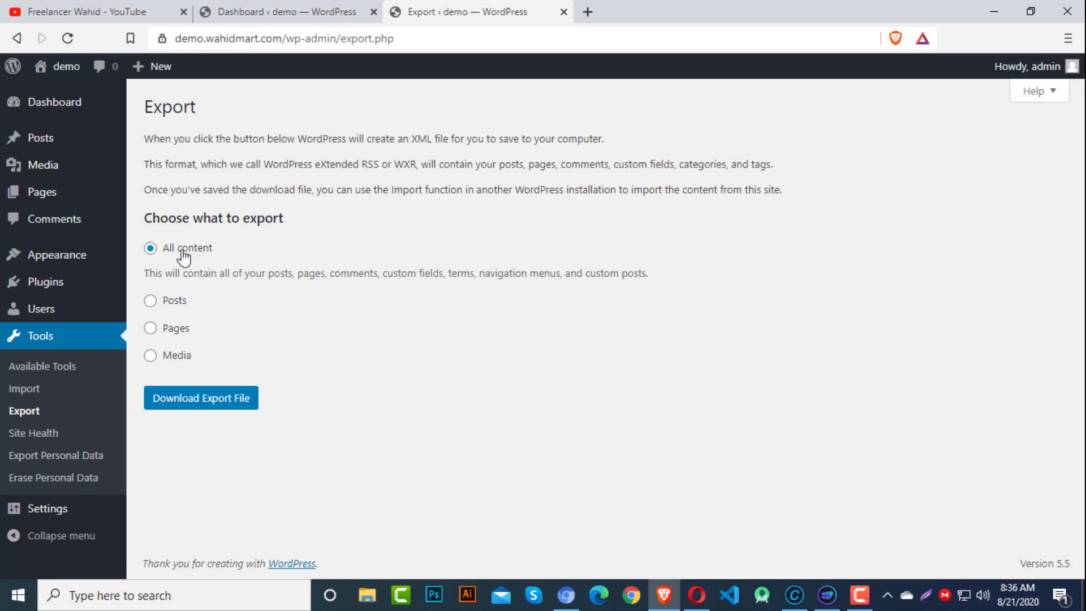
left_click(151, 301)
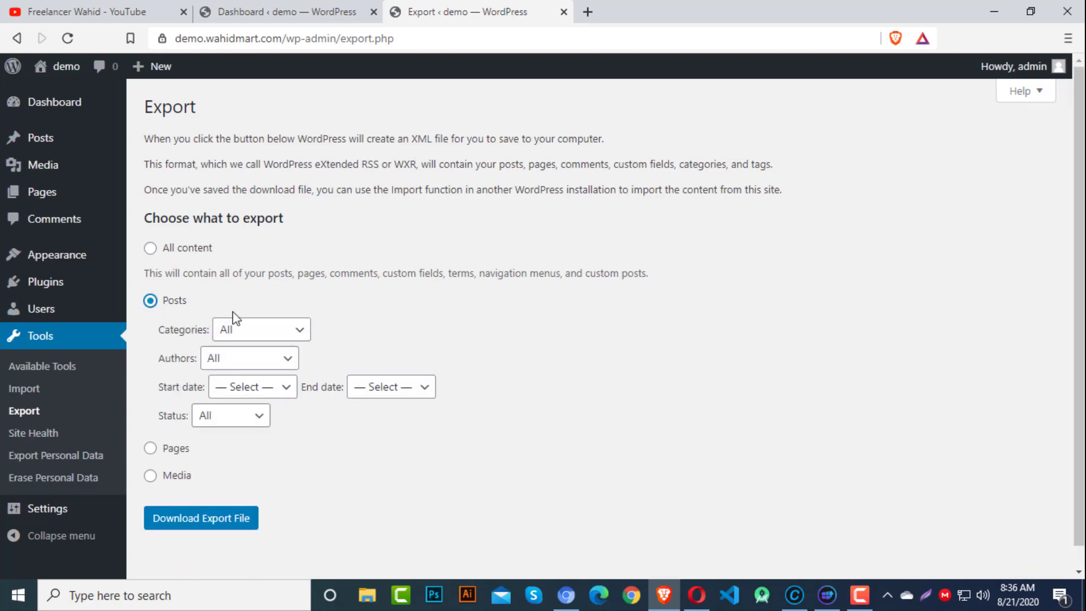
left_click(280, 334)
left_click(410, 310)
left_click(254, 368)
left_click(404, 341)
Step: Export all content and save it as demo.WordPress.2020-08-21.xml in the Downloads folder
left_click(152, 252)
left_click(194, 397)
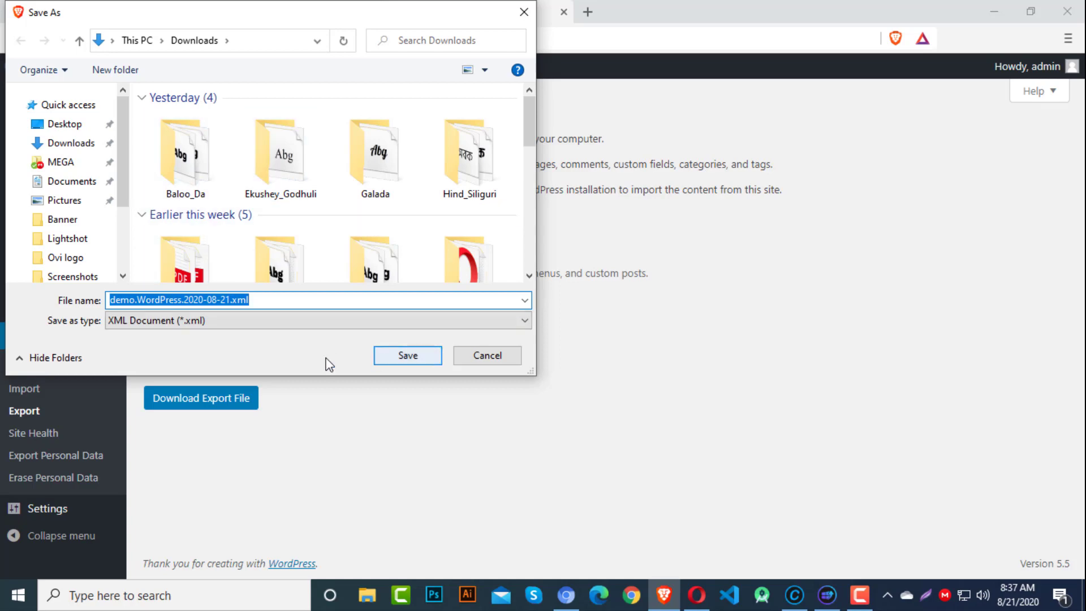
left_click(82, 144)
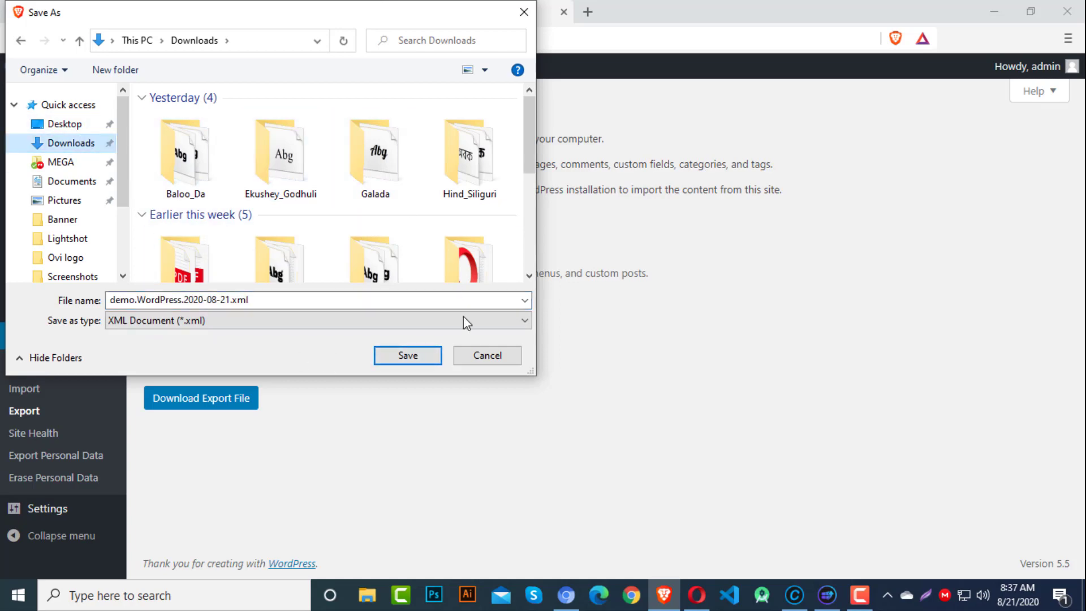
left_click(415, 355)
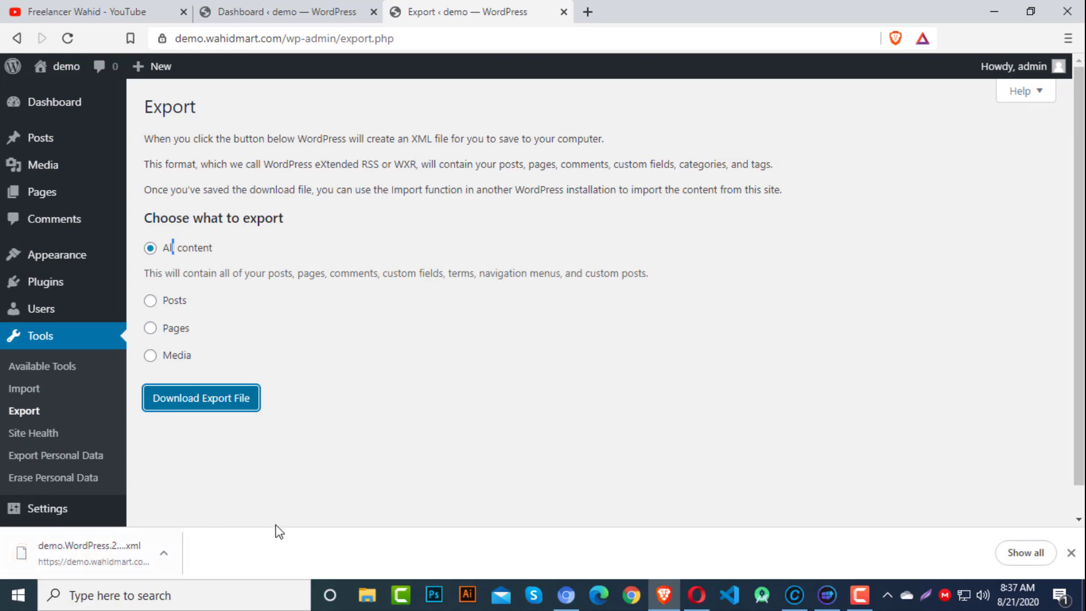
left_click(1071, 552)
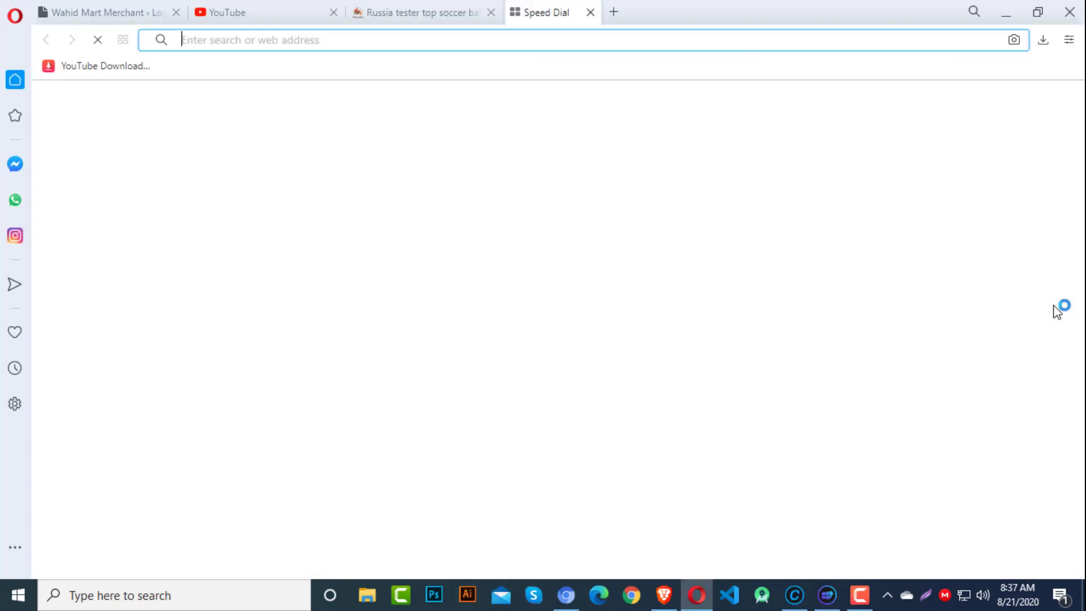
key("alt+Tab")
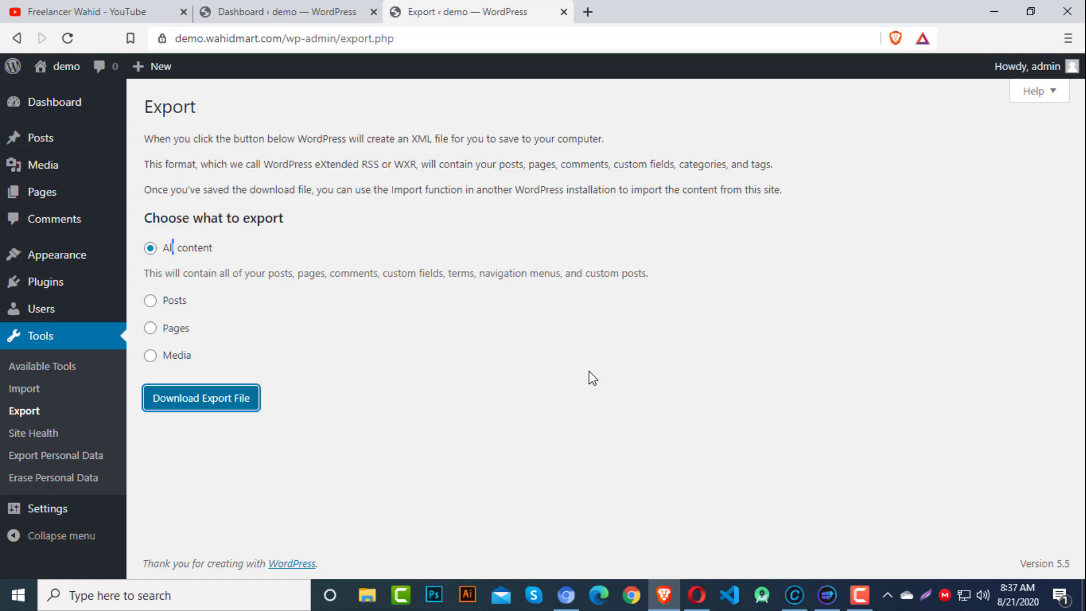
Step: Open the Site Health status and read the details of the recommendation to remove inactive plugins
left_click(29, 434)
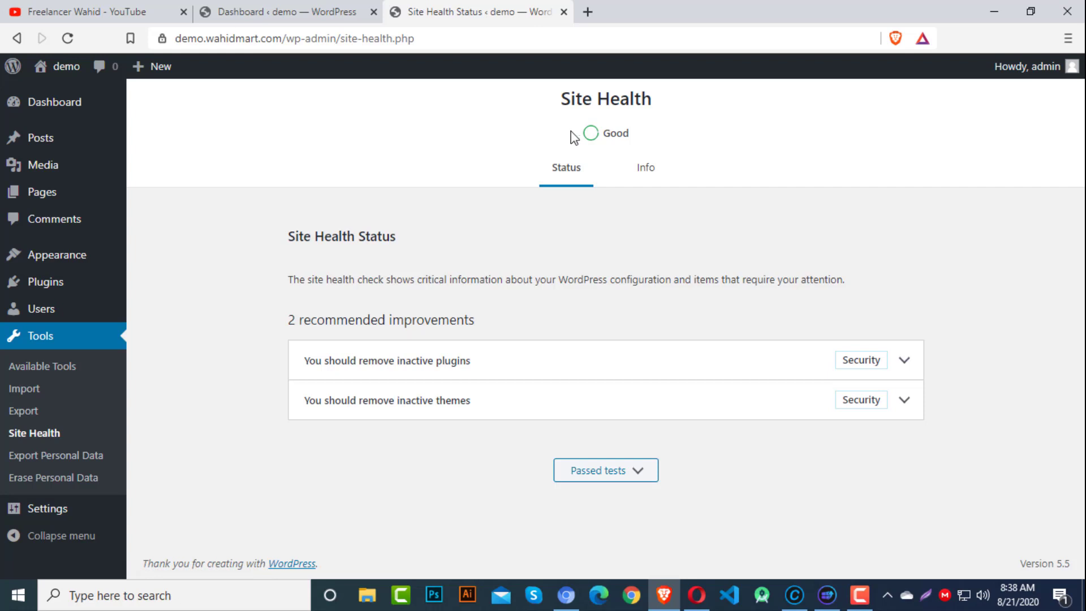
left_click_drag(295, 281, 846, 283)
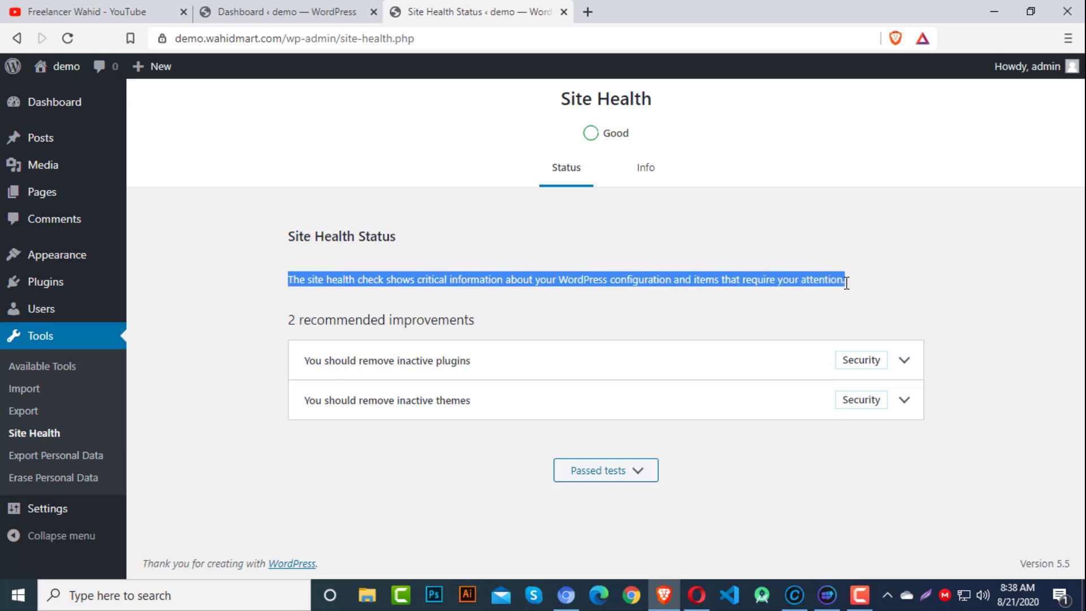
left_click(917, 271)
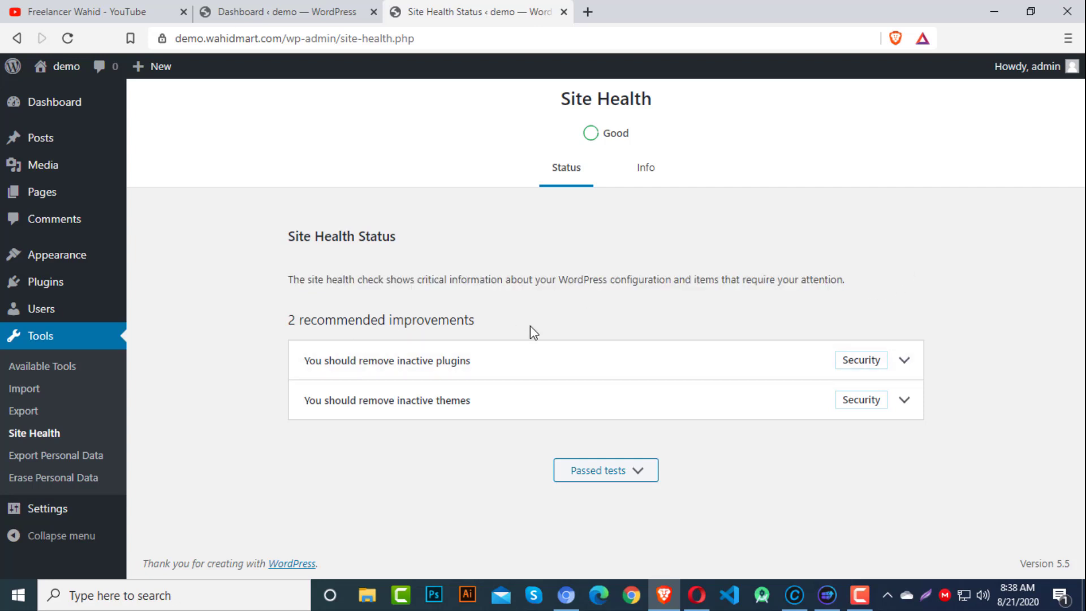
left_click(905, 362)
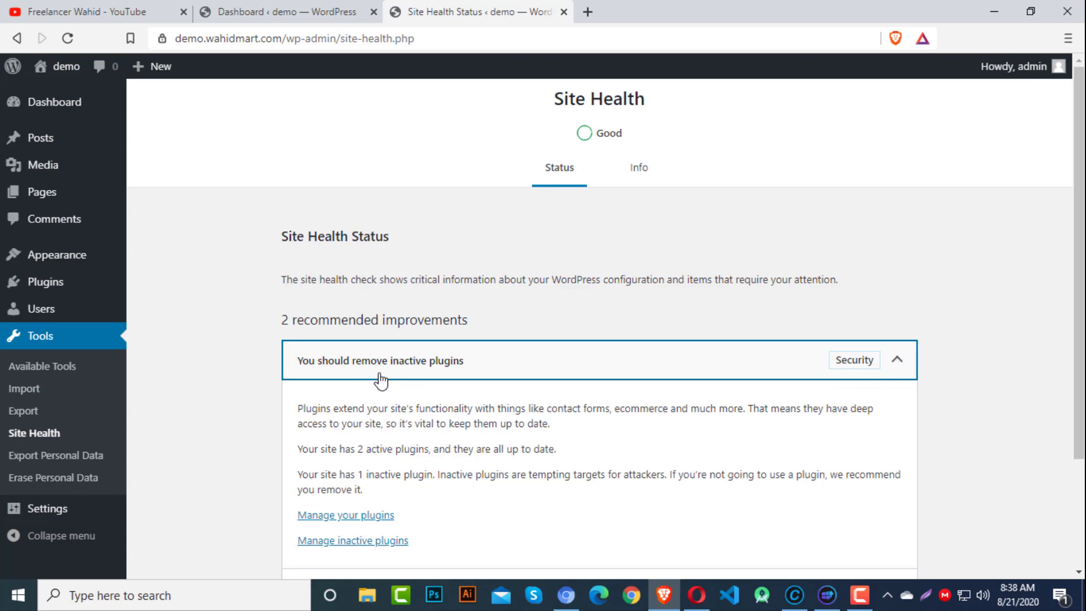
scroll(1078, 283, "down", 2)
scroll(1079, 283, "down", 1)
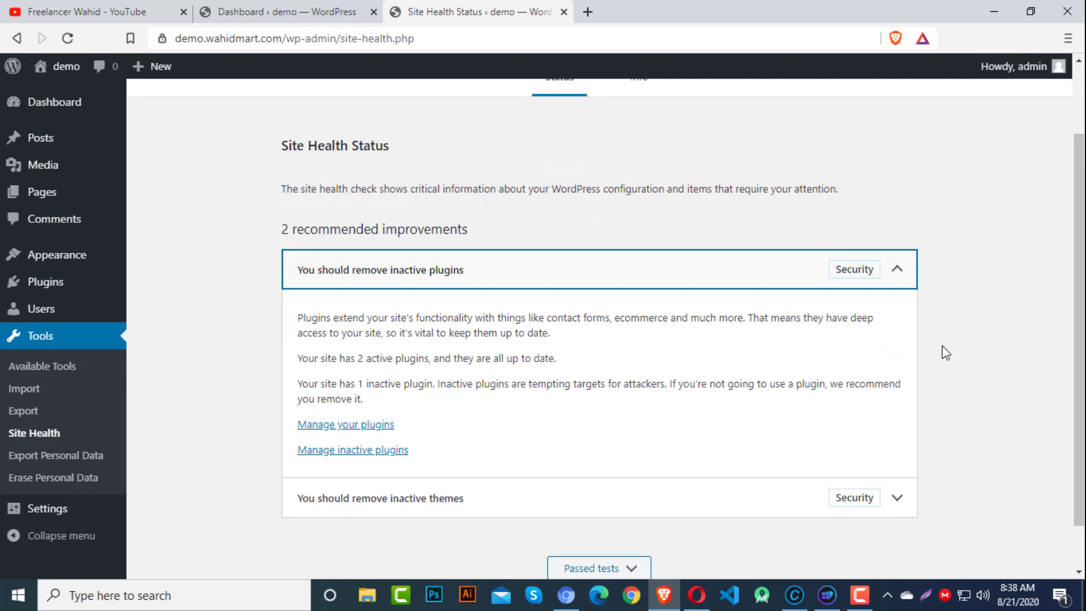
left_click_drag(352, 360, 429, 361)
left_click(965, 360)
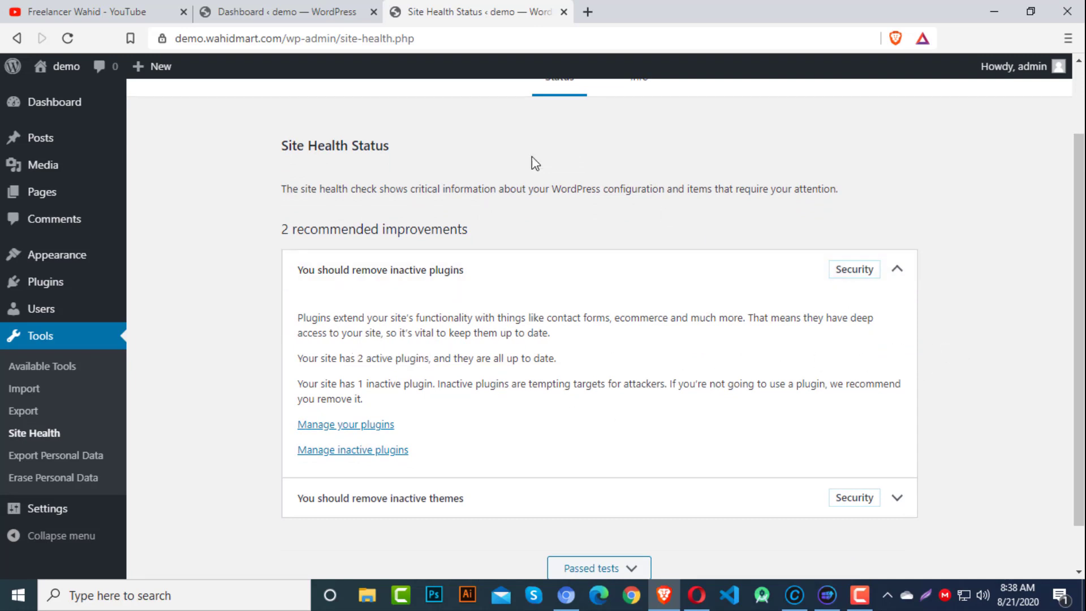
left_click(899, 270)
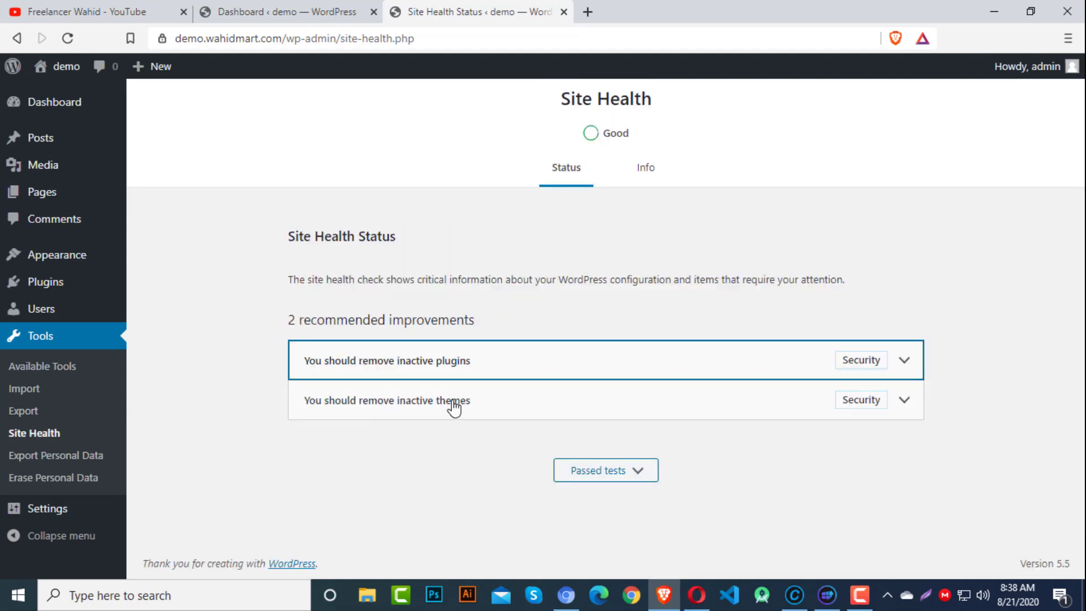
Step: Expand the recommendation to remove inactive themes and read its details on installed and inactive themes
left_click(905, 401)
left_click_drag(1080, 370, 977, 450)
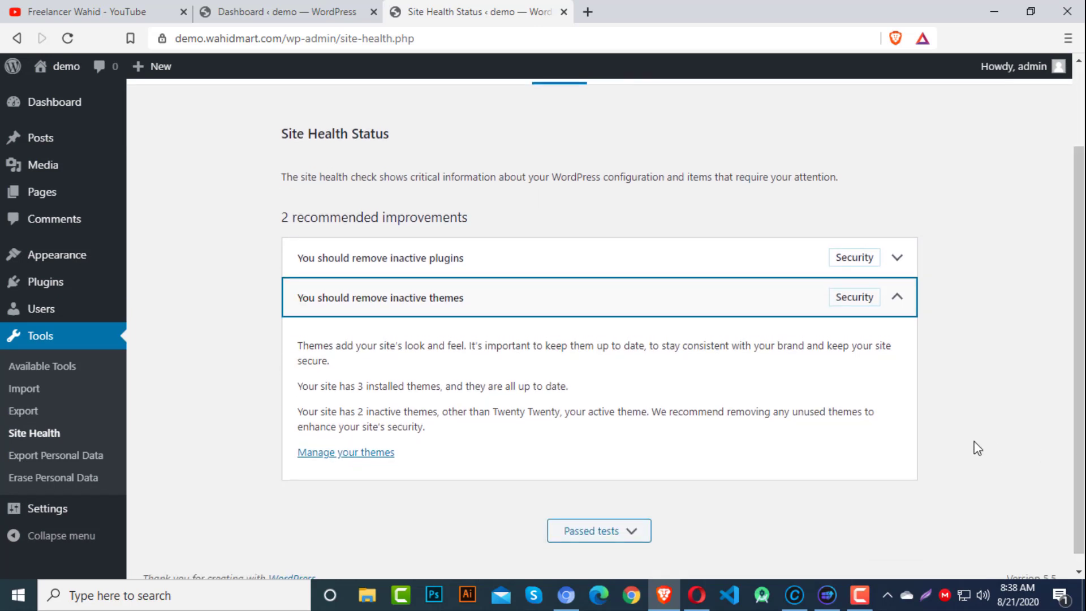
double_click(360, 386)
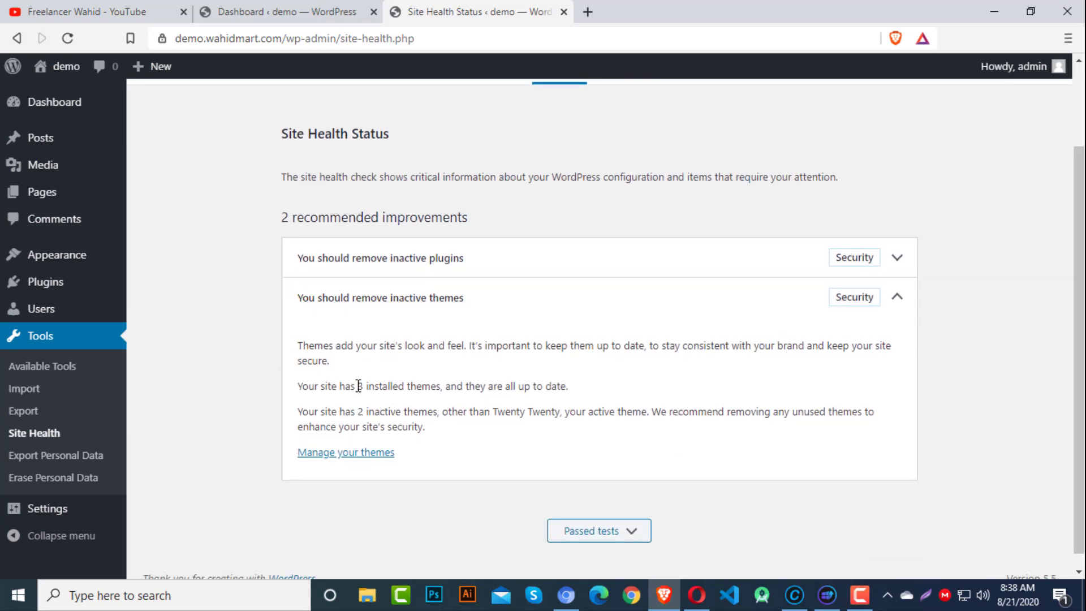
left_click_drag(355, 412, 374, 412)
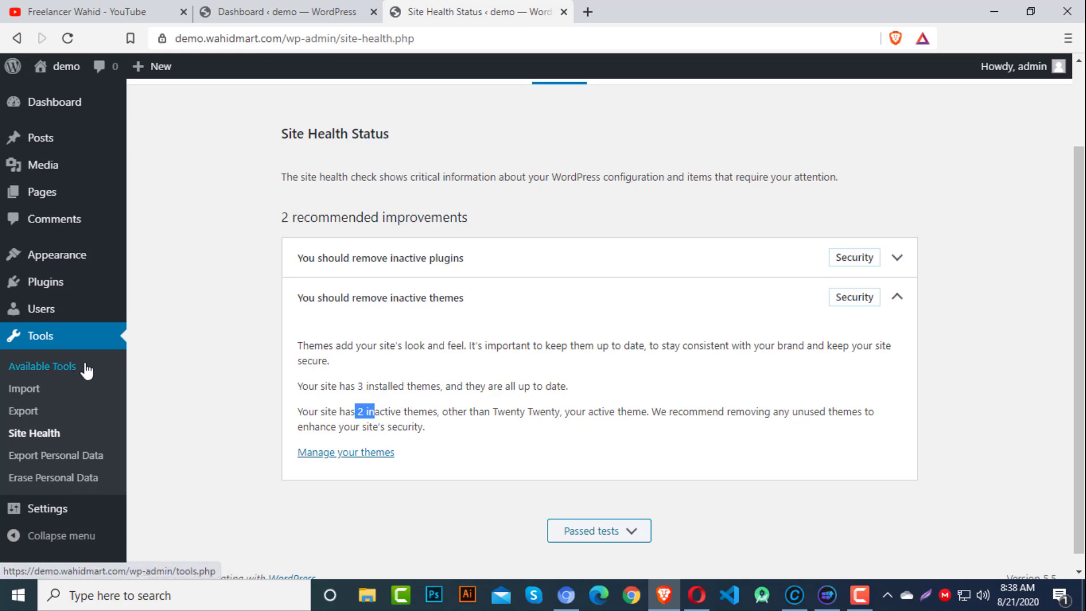
mouse_move(43, 262)
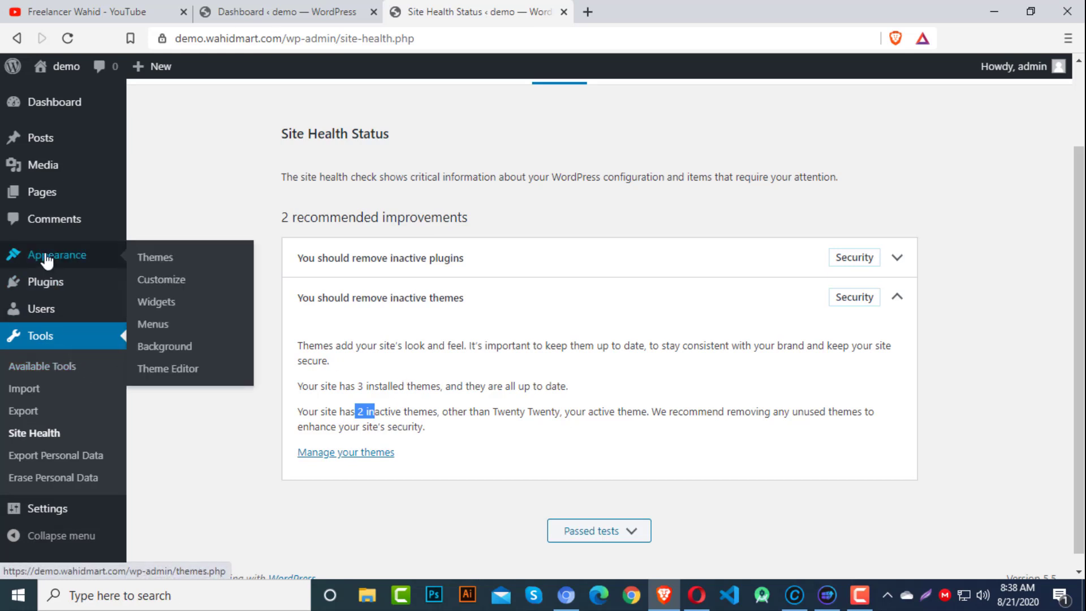
Step: Open the Themes screen in a new tab and delete the inactive Twenty Seventeen theme
right_click(152, 259)
left_click(220, 274)
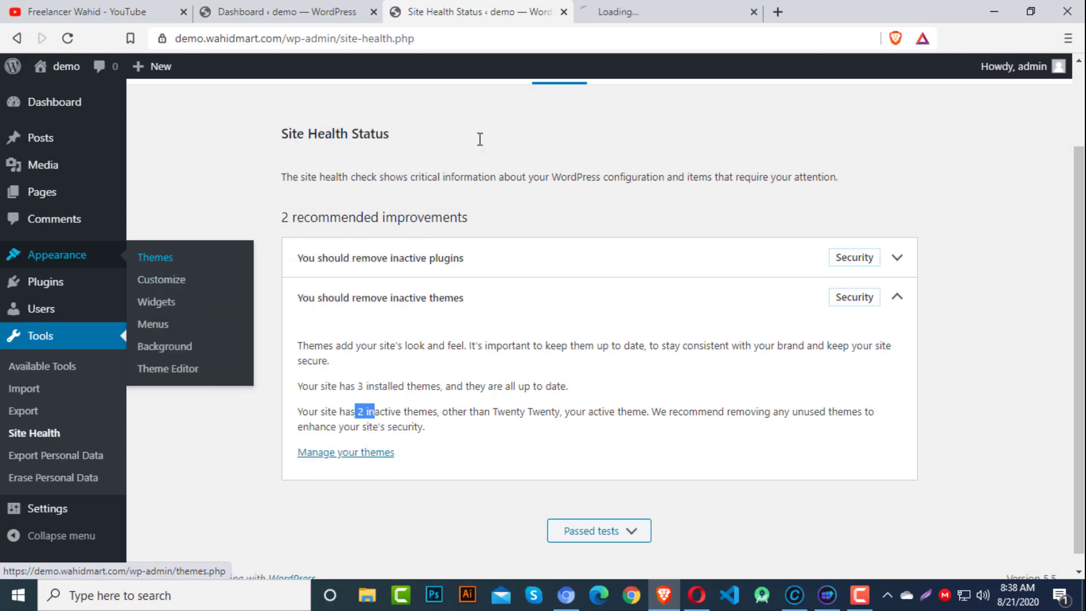
left_click(669, 4)
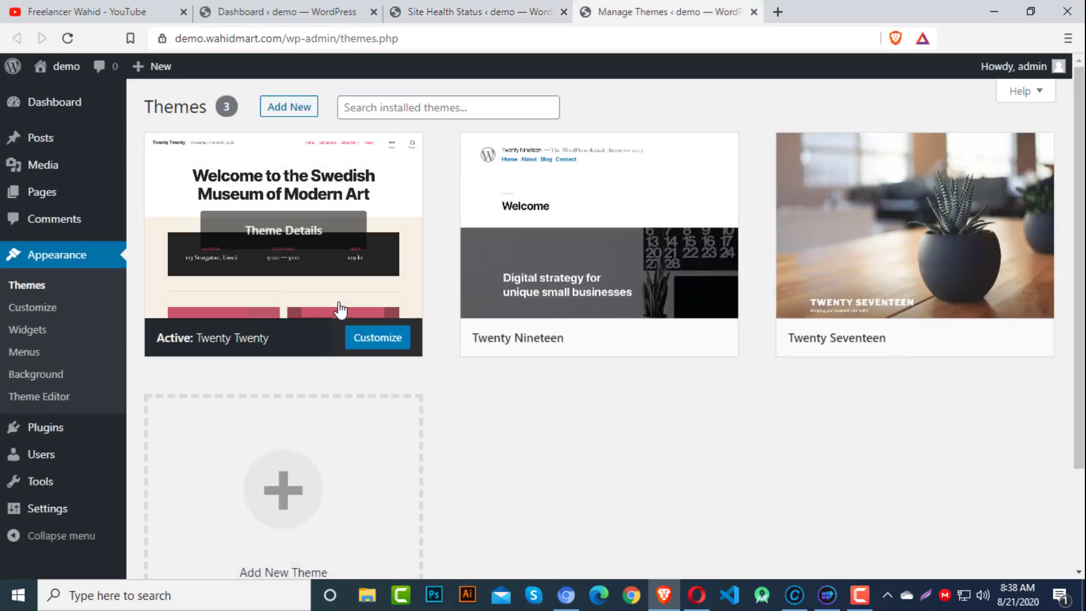
left_click(925, 272)
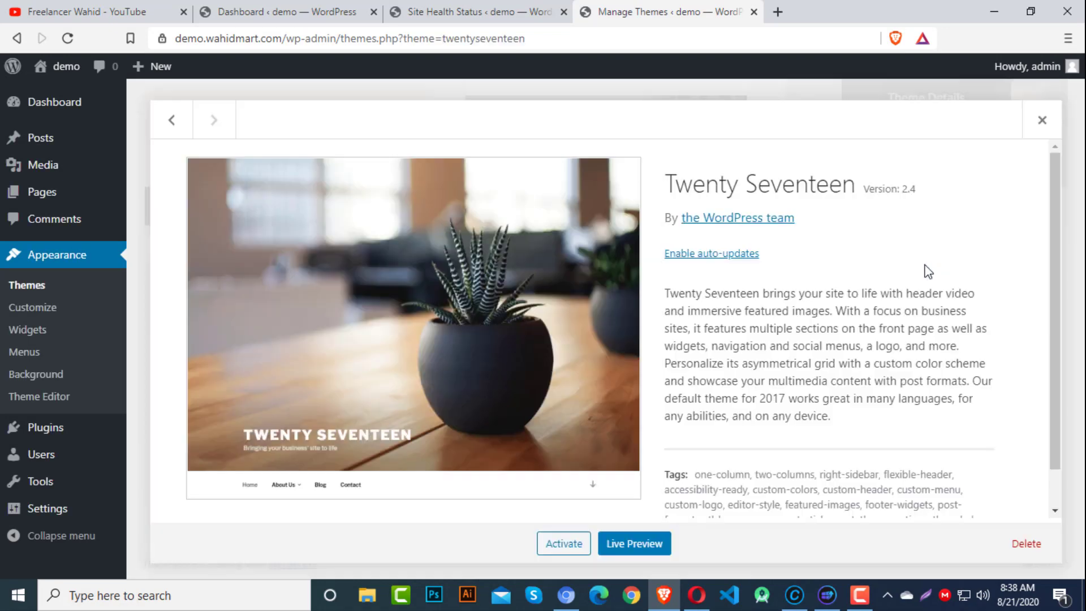
left_click(1041, 543)
left_click(619, 159)
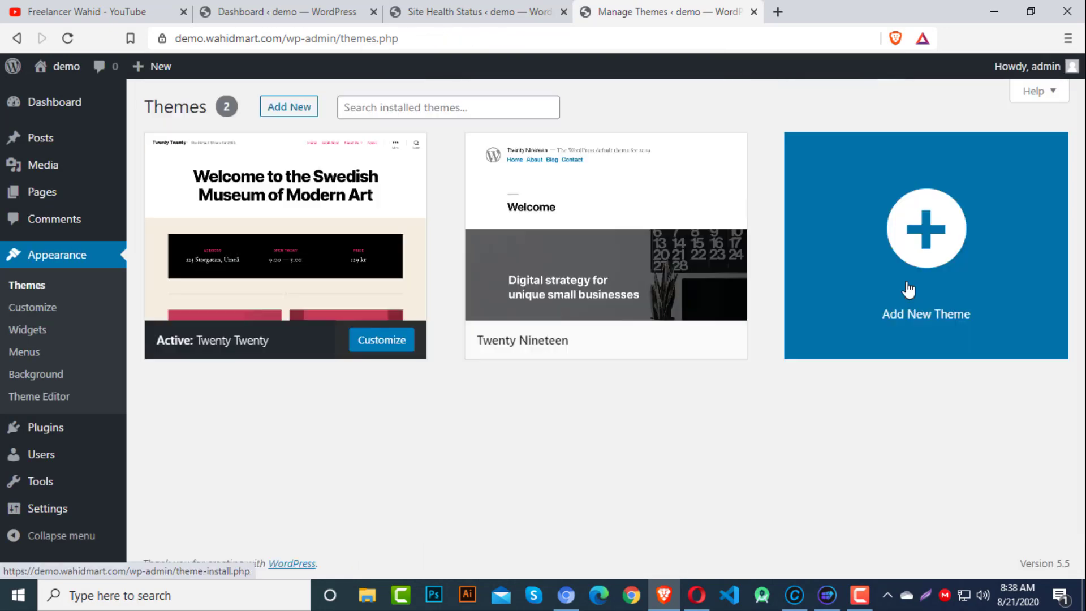
Step: Open the Twenty Nineteen theme's details and delete that theme as well
left_click(660, 217)
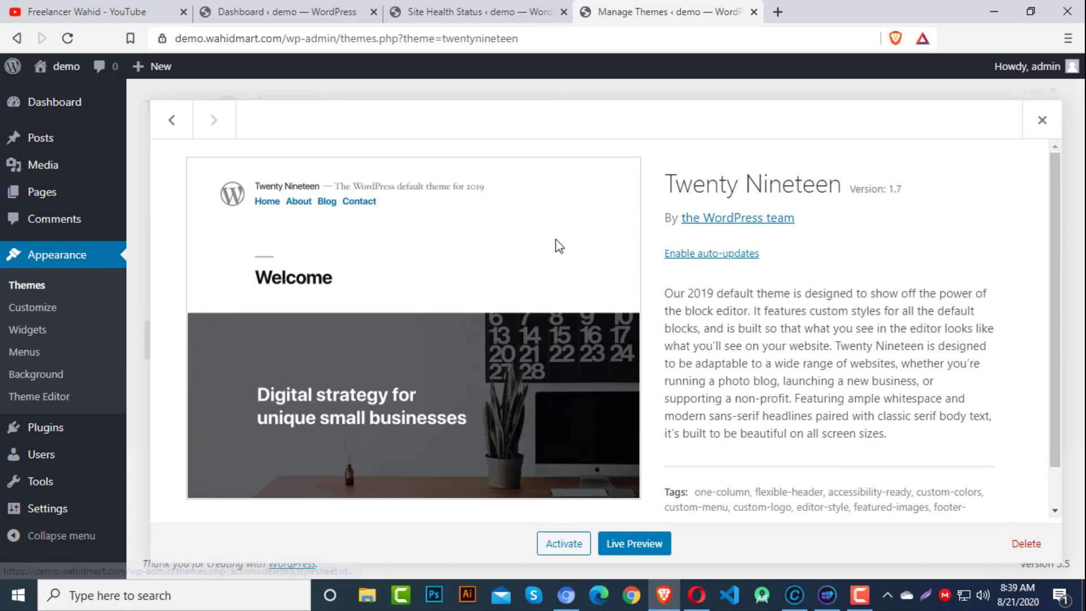
left_click(1025, 543)
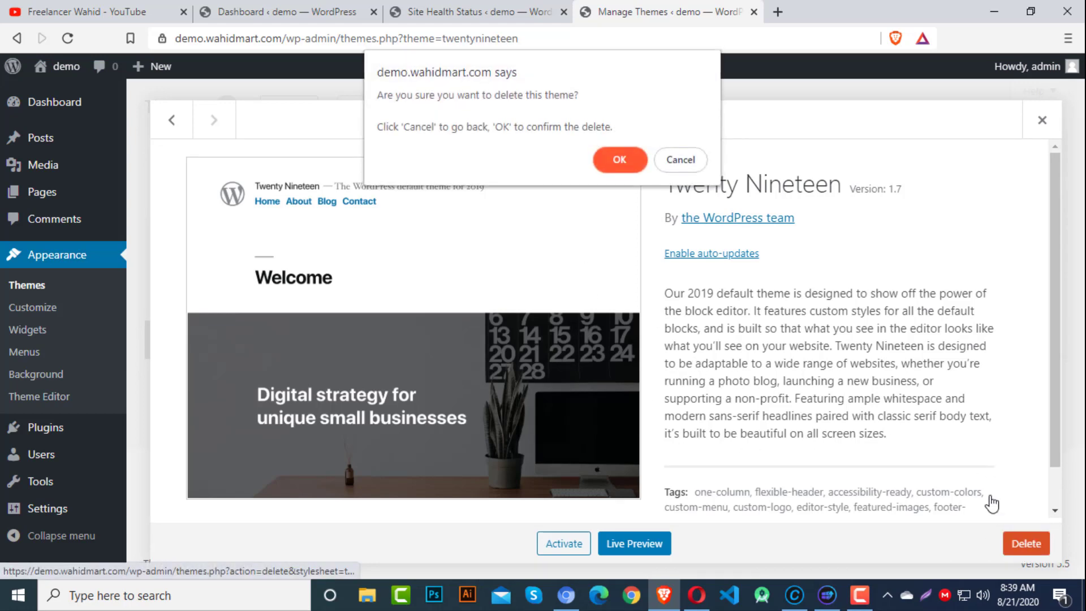
left_click(627, 165)
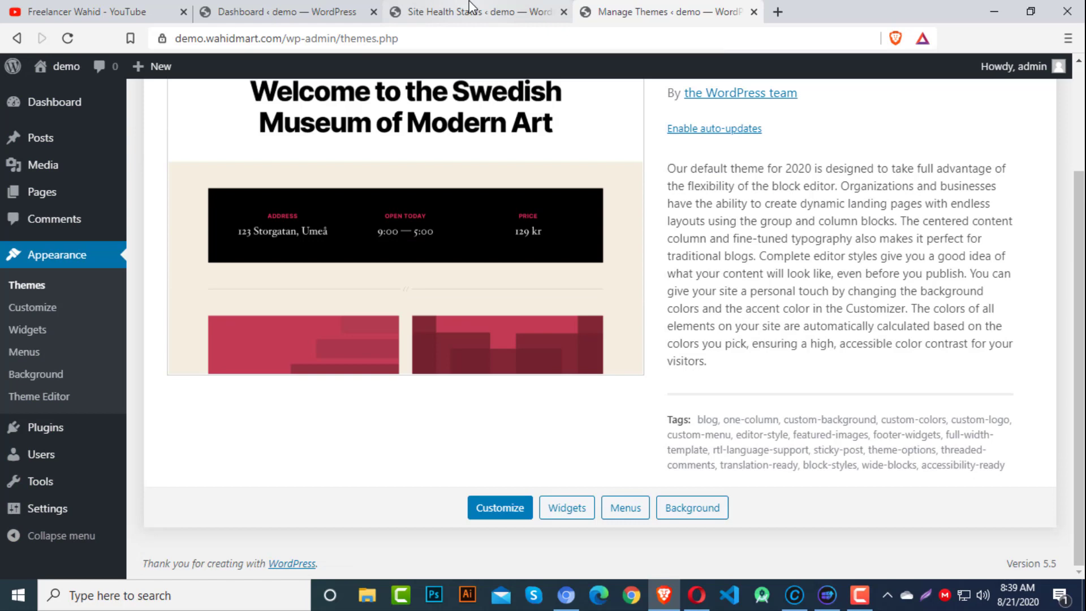
Step: Reload the Site Health status and read the details of the recommendation to remove inactive plugins
left_click(470, 7)
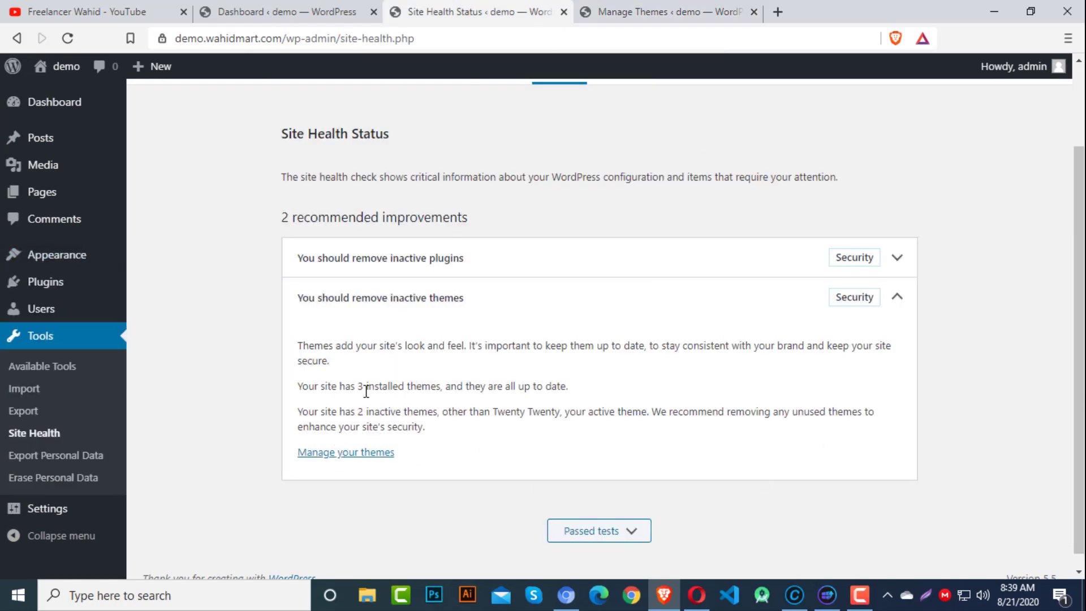
right_click(345, 176)
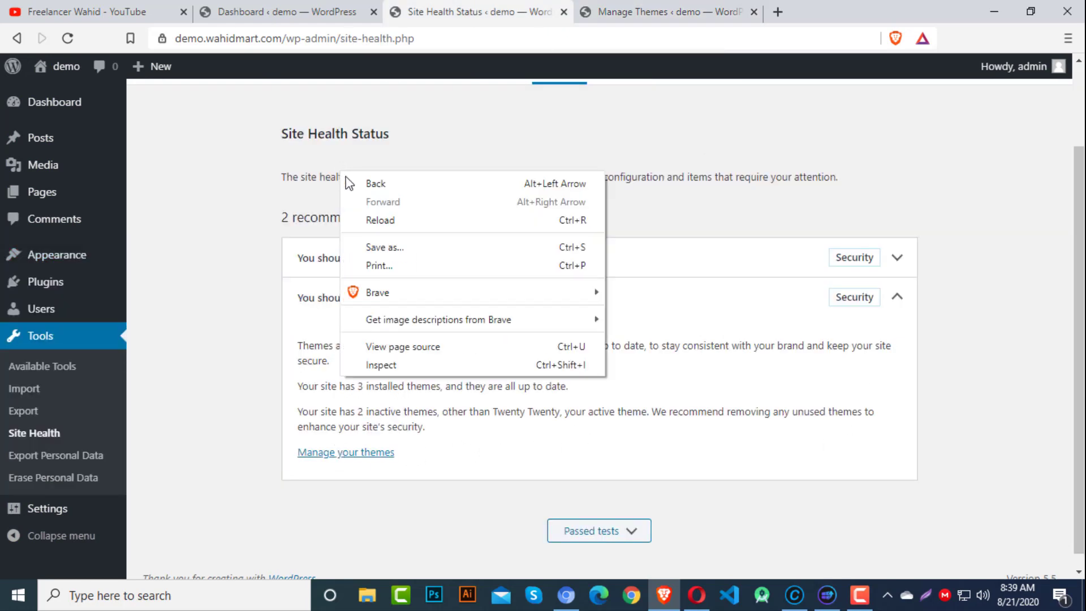
left_click(380, 220)
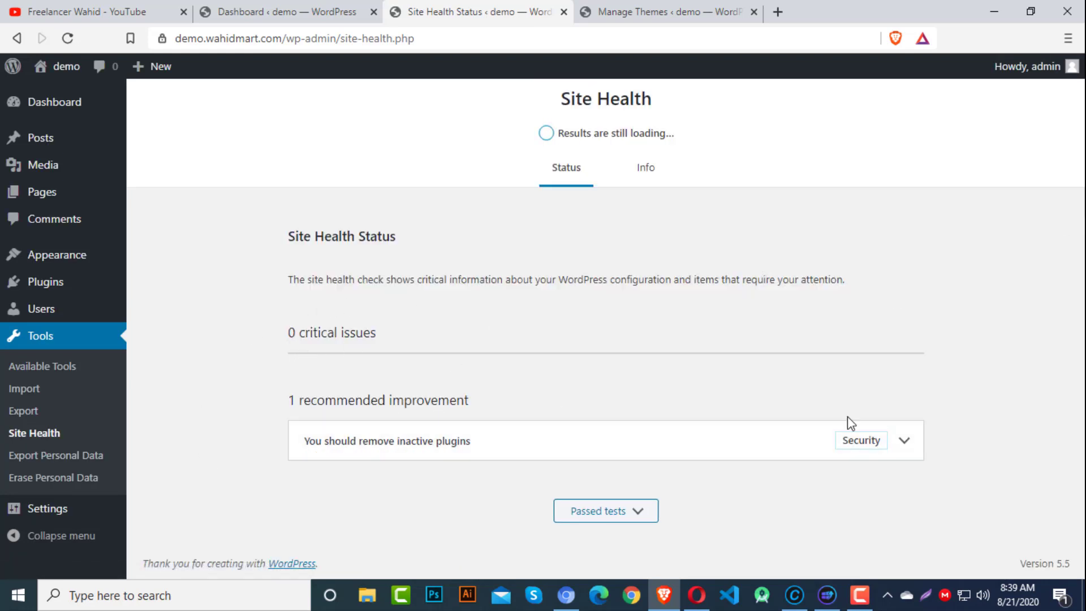
left_click(903, 364)
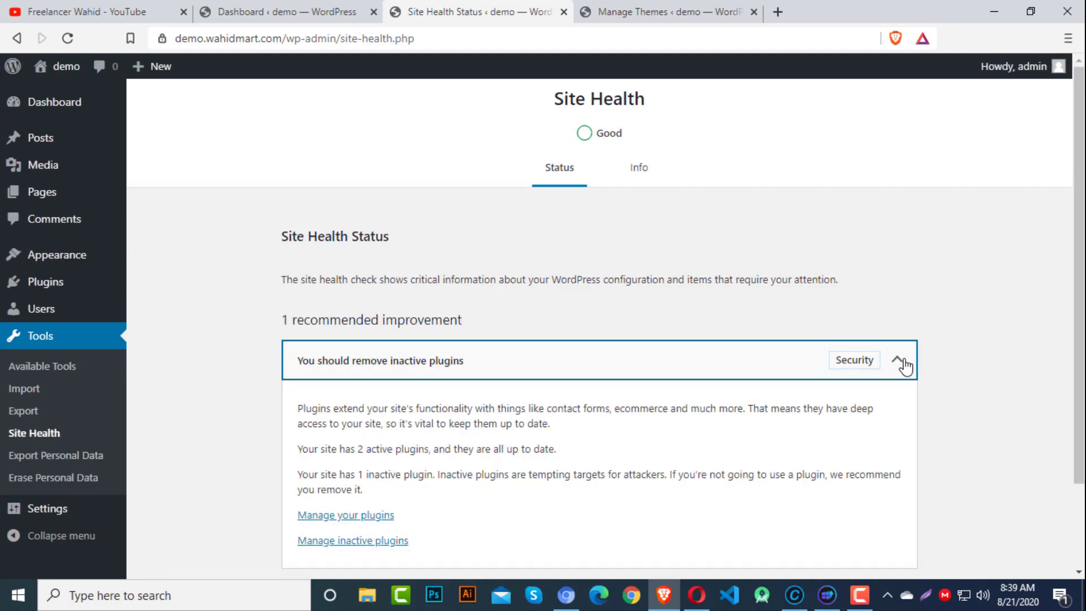
left_click(901, 367)
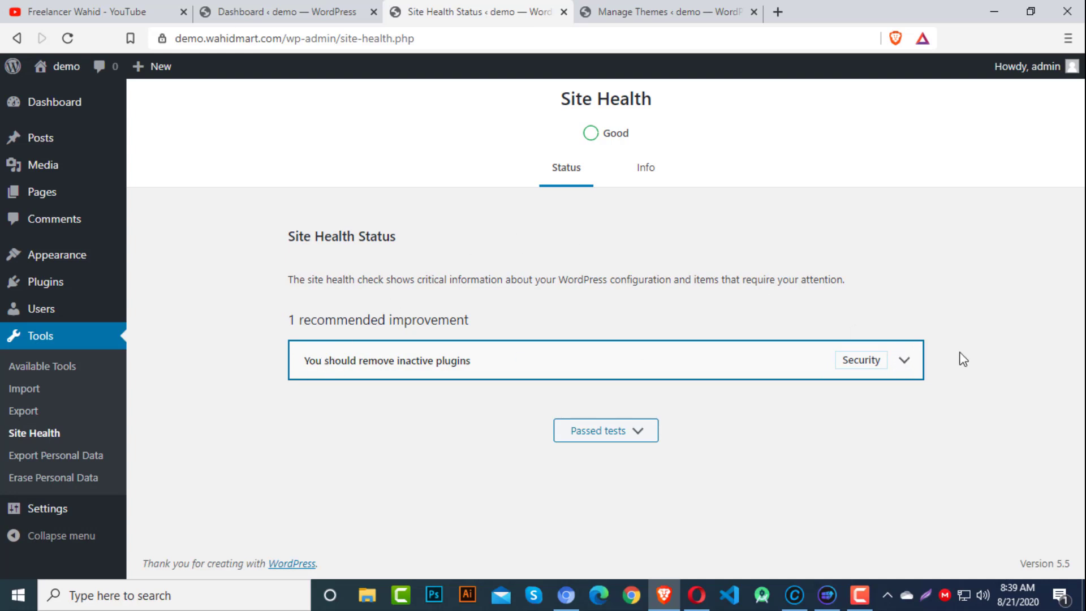
Step: Filter the installed plugins to the inactive ones and activate Hello Dolly
left_click(674, 11)
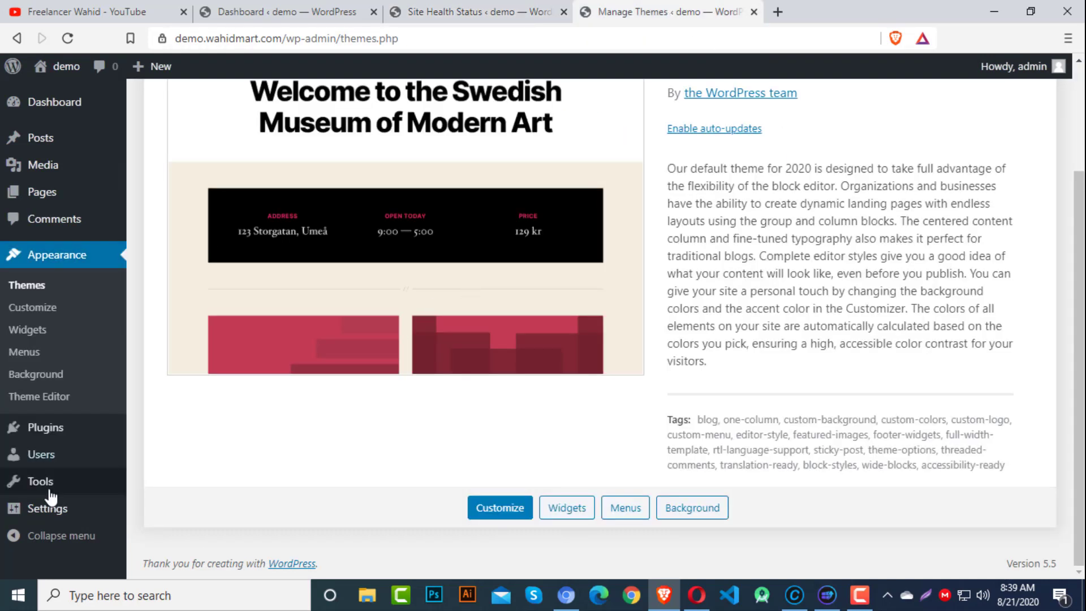
mouse_move(53, 427)
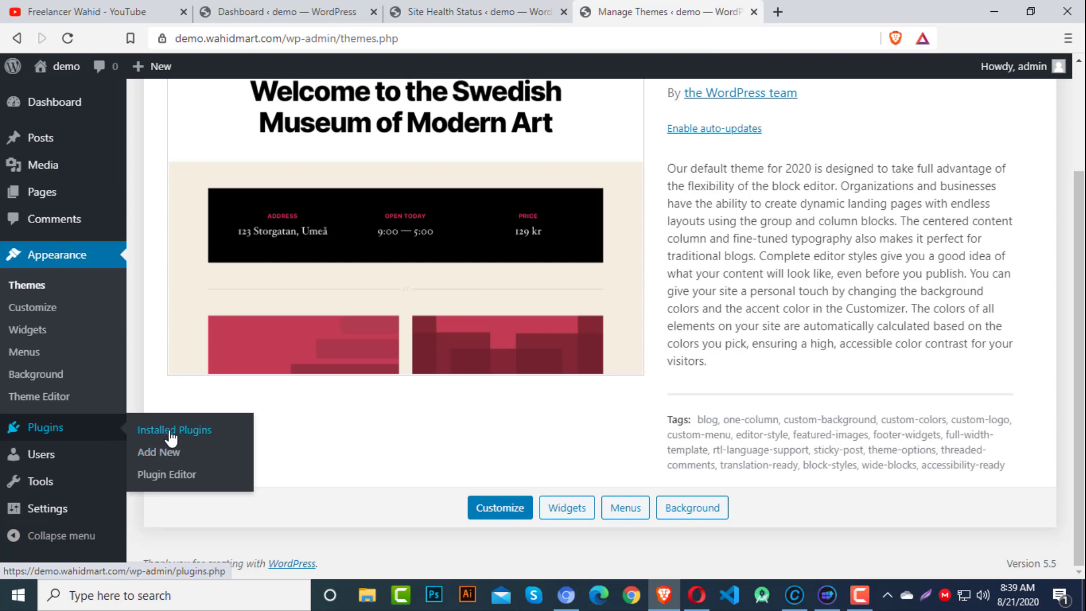
left_click(170, 437)
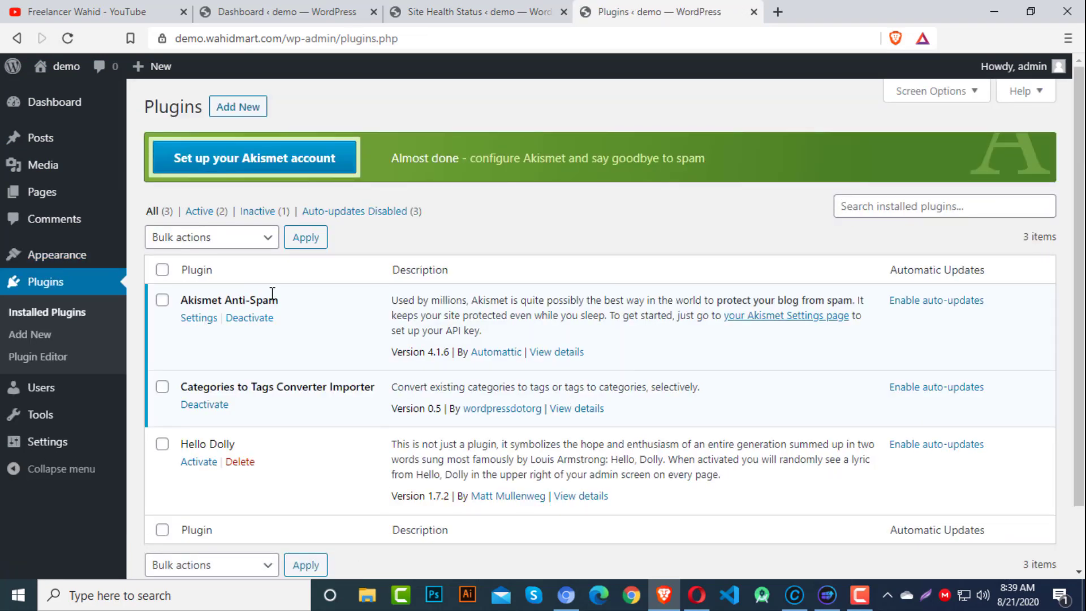
left_click(263, 211)
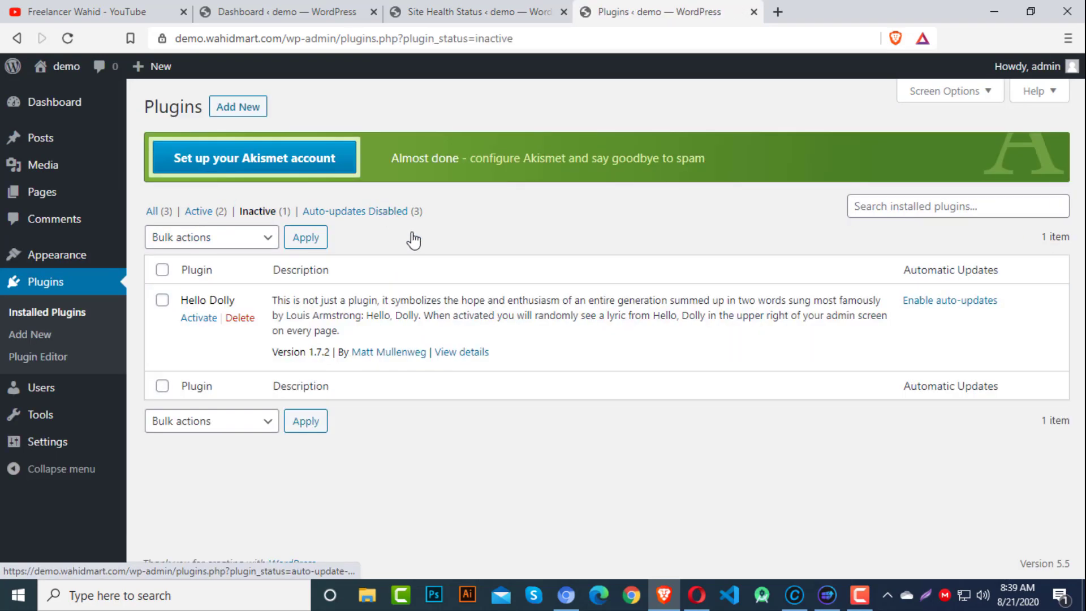
left_click(198, 317)
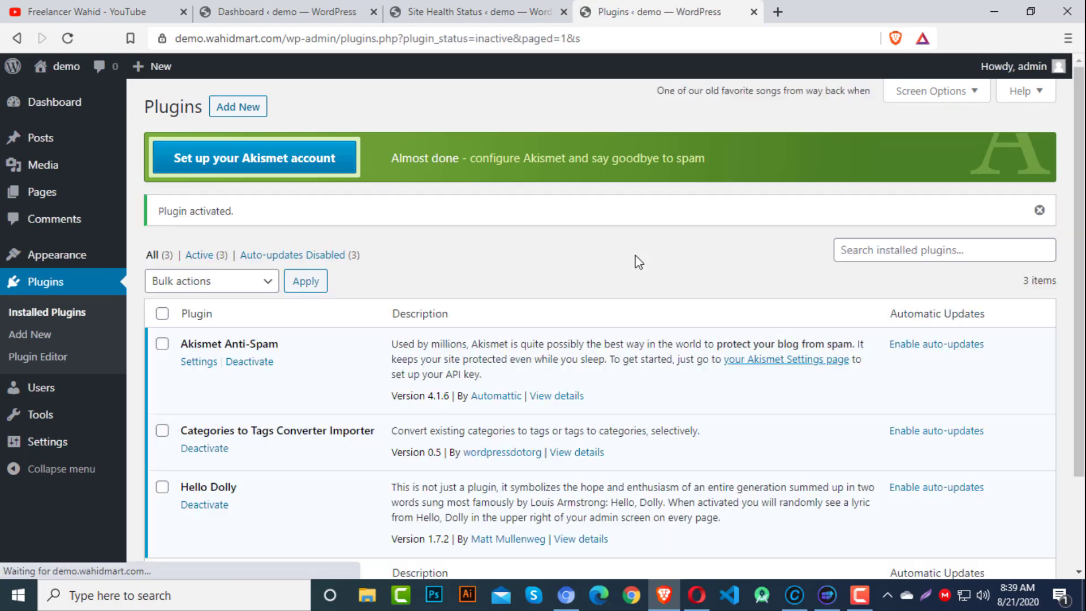
Step: Reload the Site Health status and check it for critical issues and recommended improvements
left_click(489, 5)
right_click(538, 176)
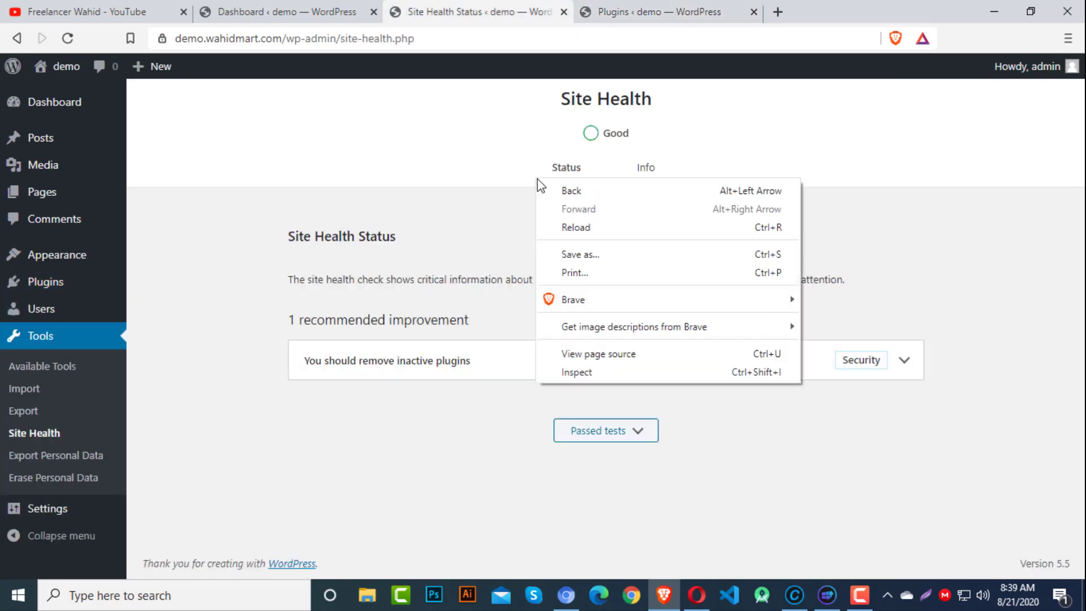
left_click(573, 230)
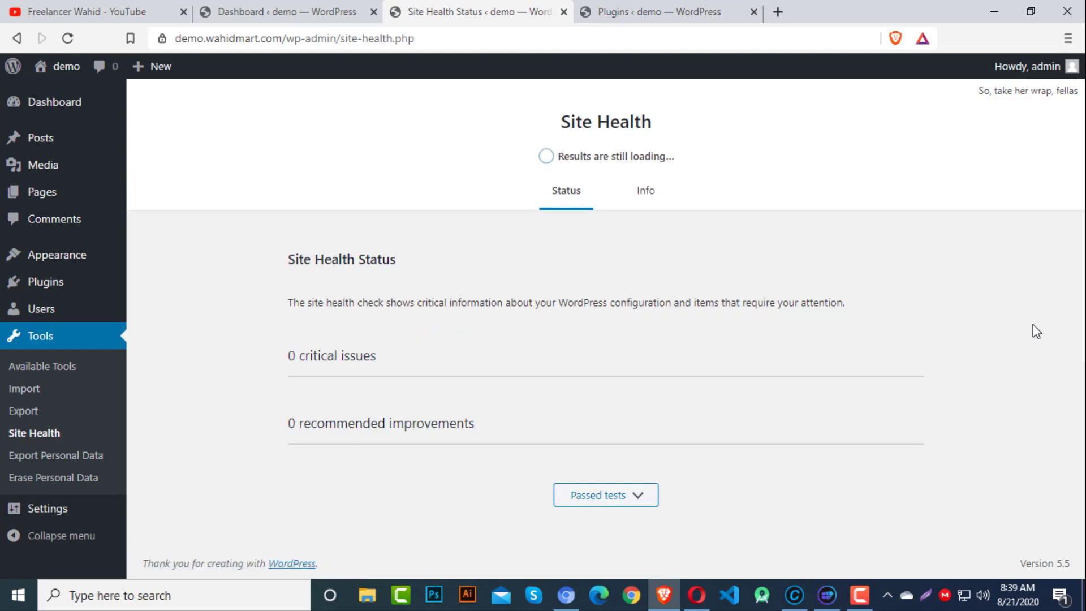
triple_click(438, 355)
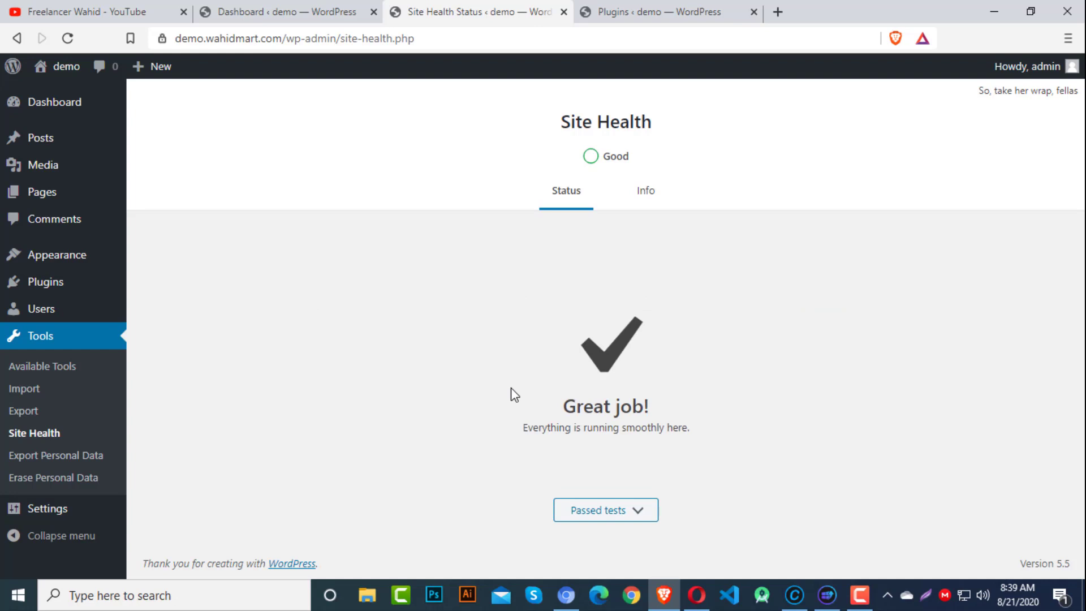
Step: Look over the Export Personal Data screen and the Erase Personal Data screen
left_click(64, 462)
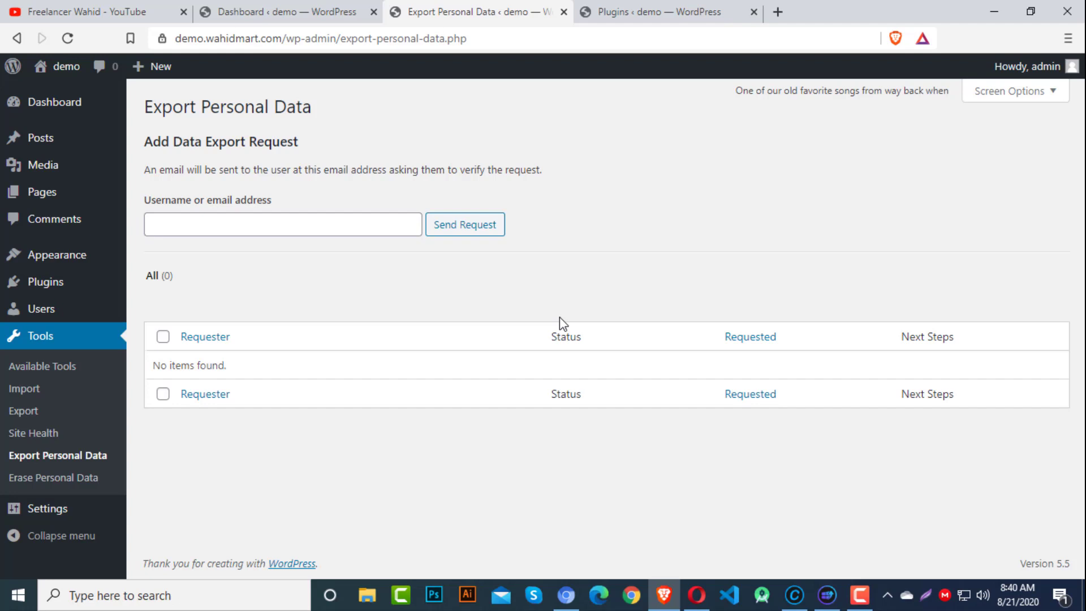
left_click(86, 477)
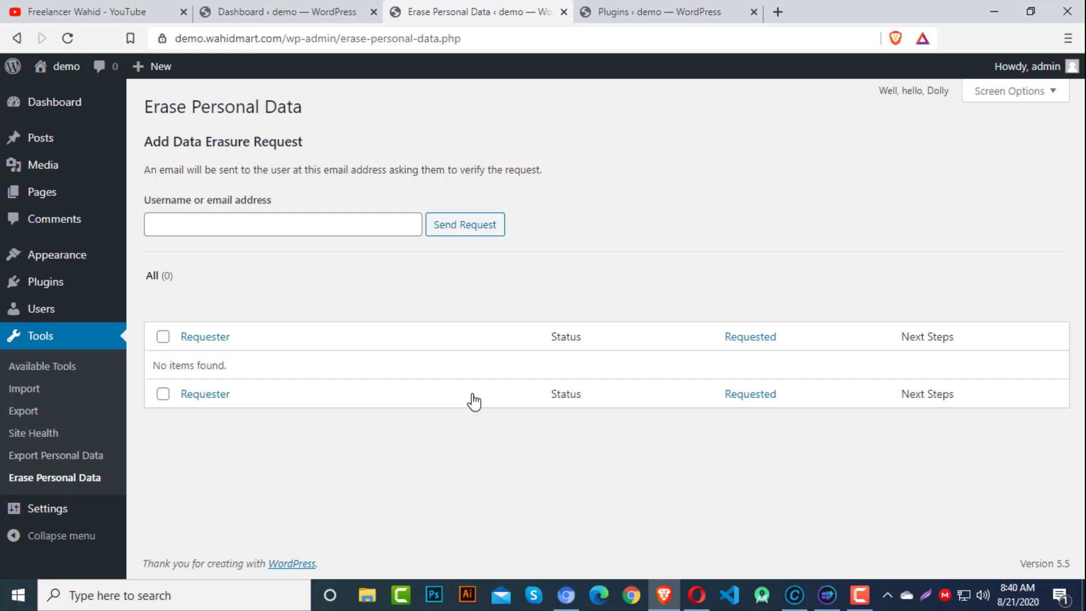
Step: Open the General Settings and view the site's front page in the other tab to see its title and tagline
mouse_move(50, 516)
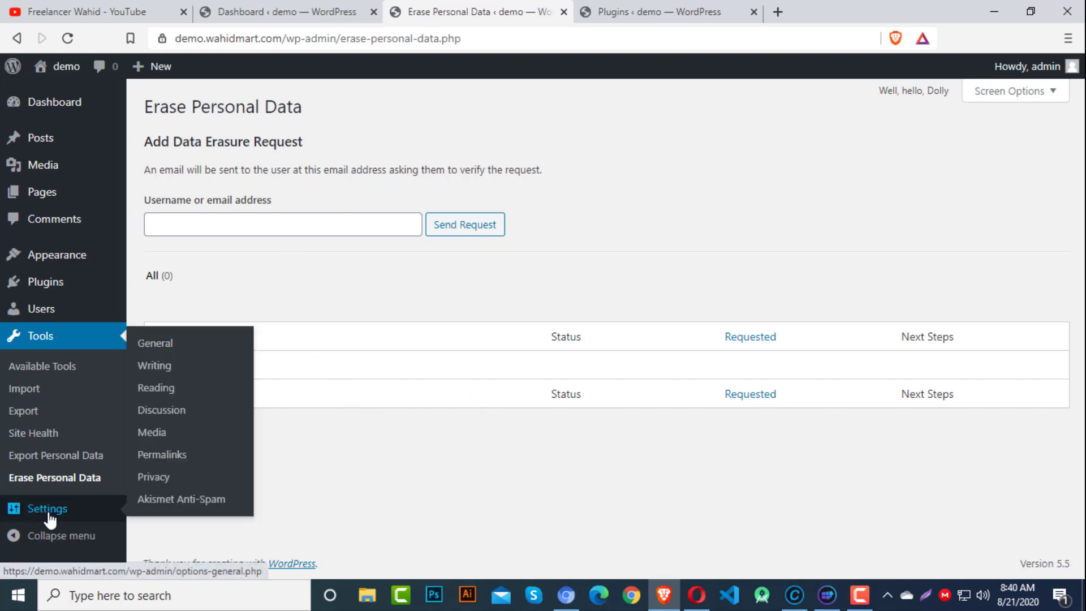
left_click(165, 345)
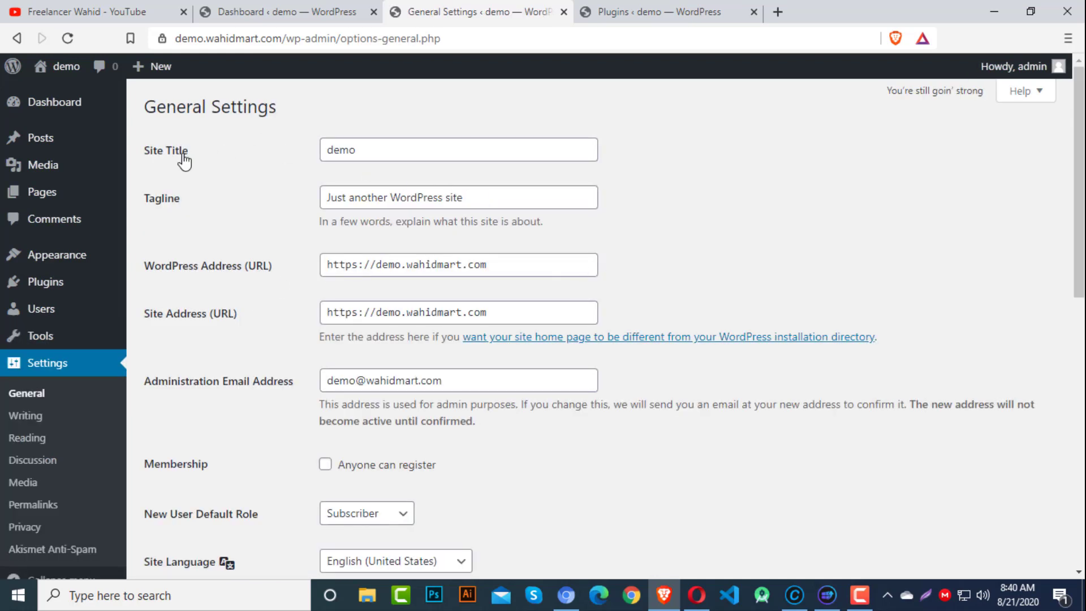
left_click(728, 7)
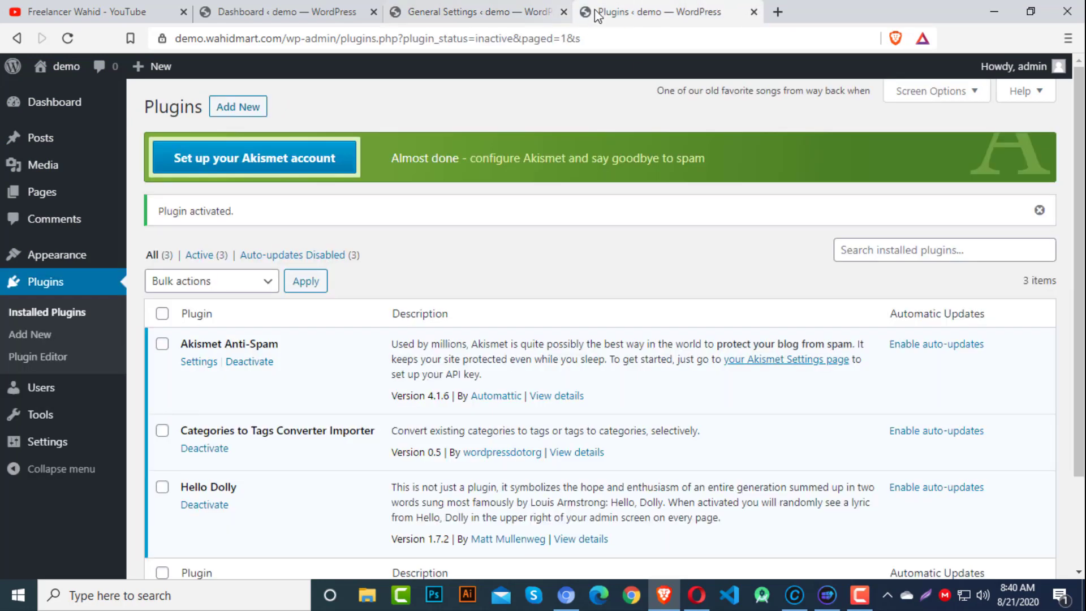
mouse_move(52, 73)
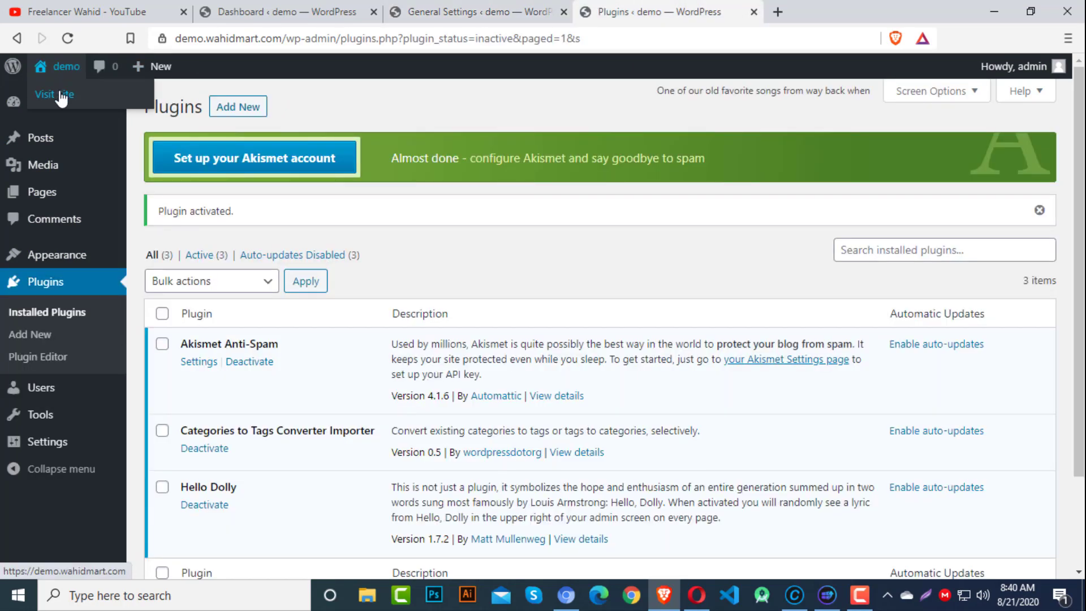
left_click(61, 95)
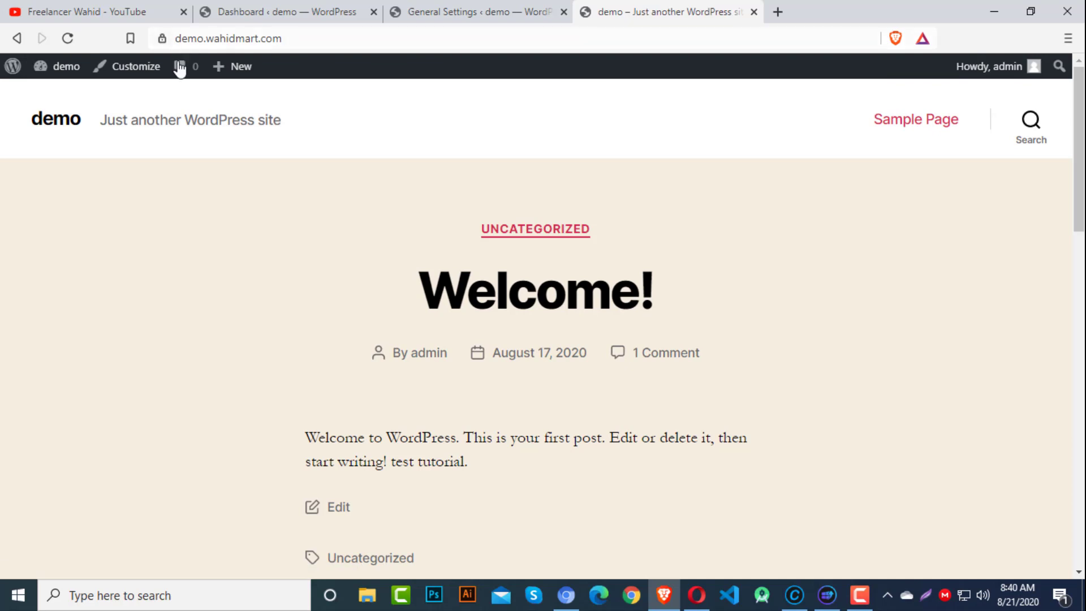
left_click_drag(599, 14, 628, 17)
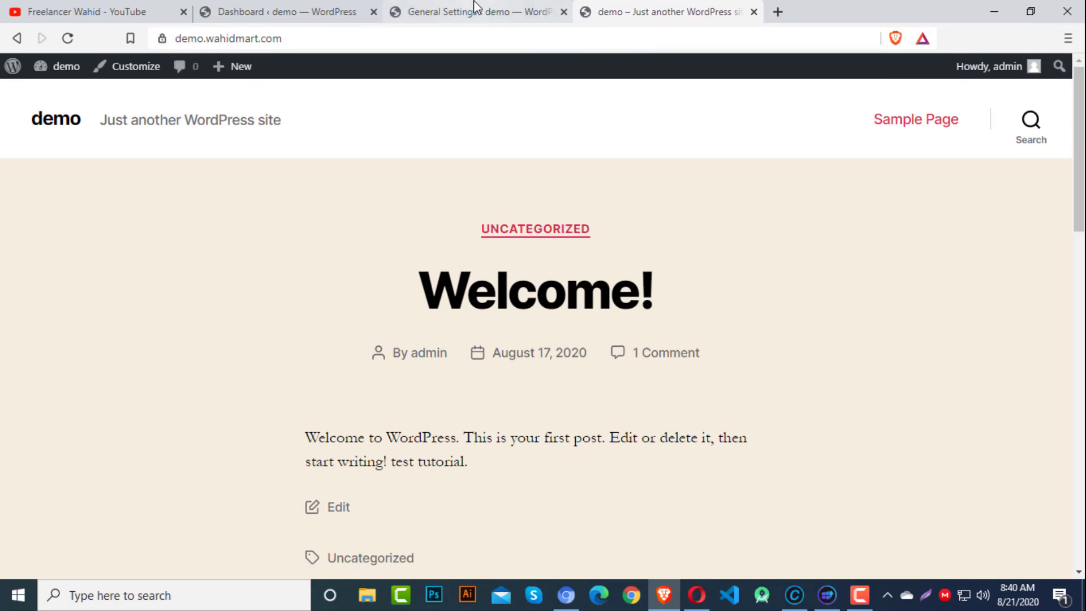
Step: Save the site title as Demo in the General Settings and reload the site's front page to check it
left_click(476, 12)
double_click(354, 151)
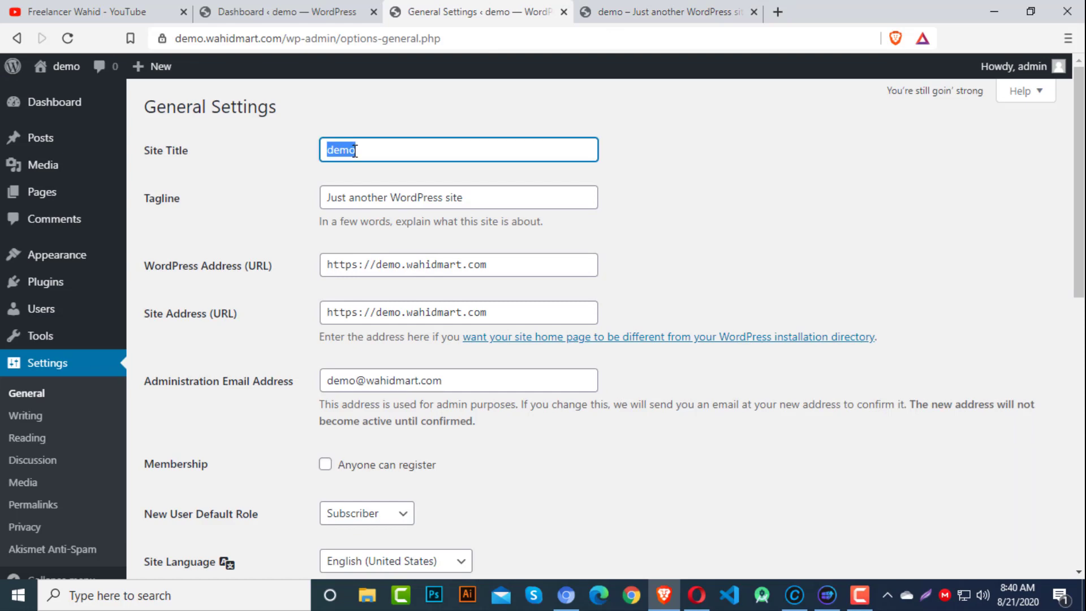
type("Demo")
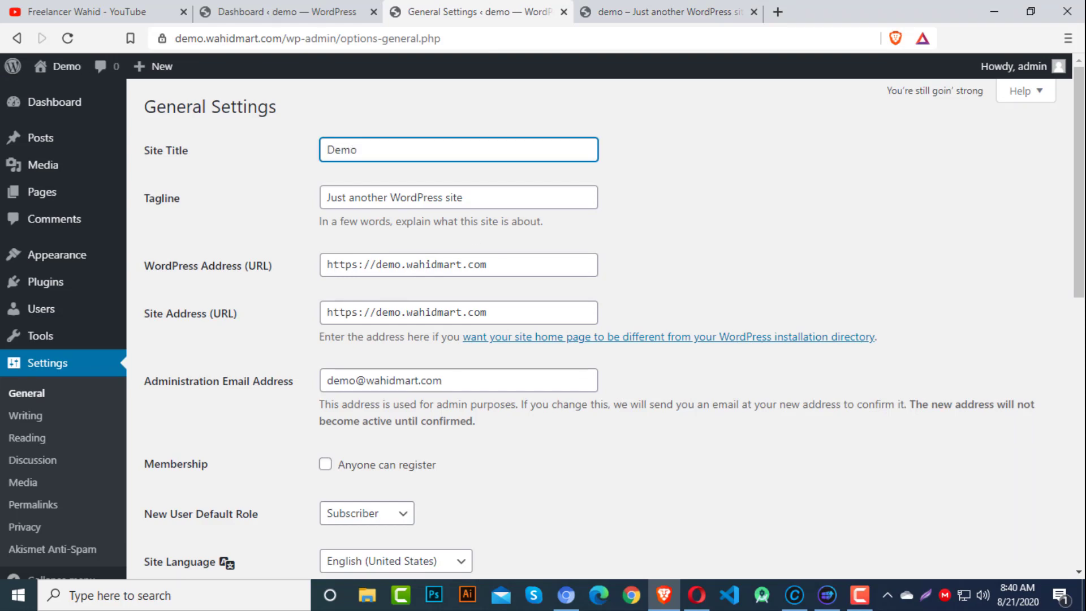
scroll(1042, 395, "down", 12)
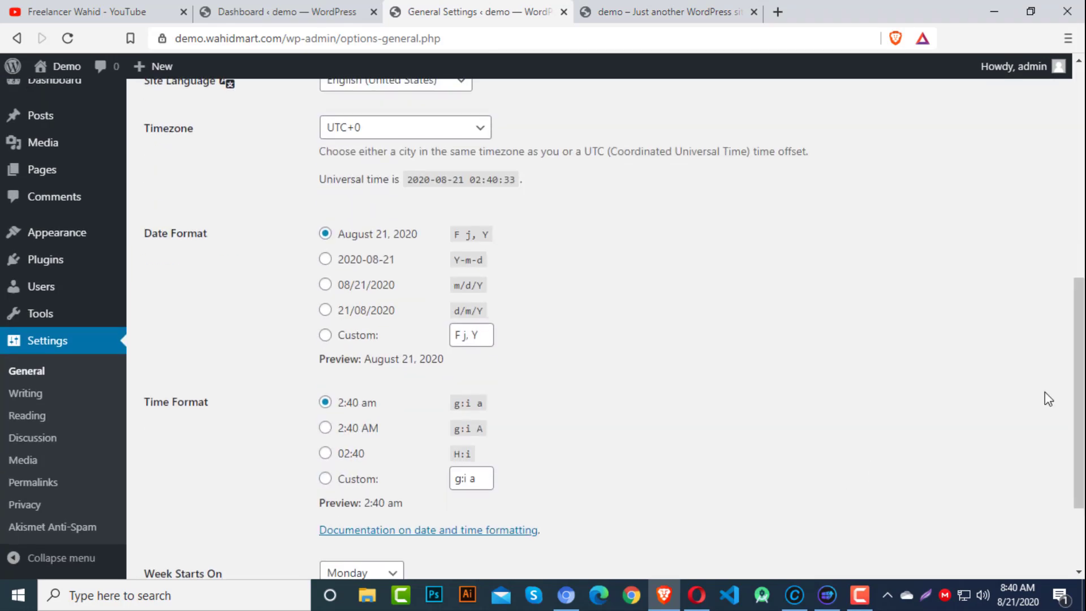
left_click(202, 498)
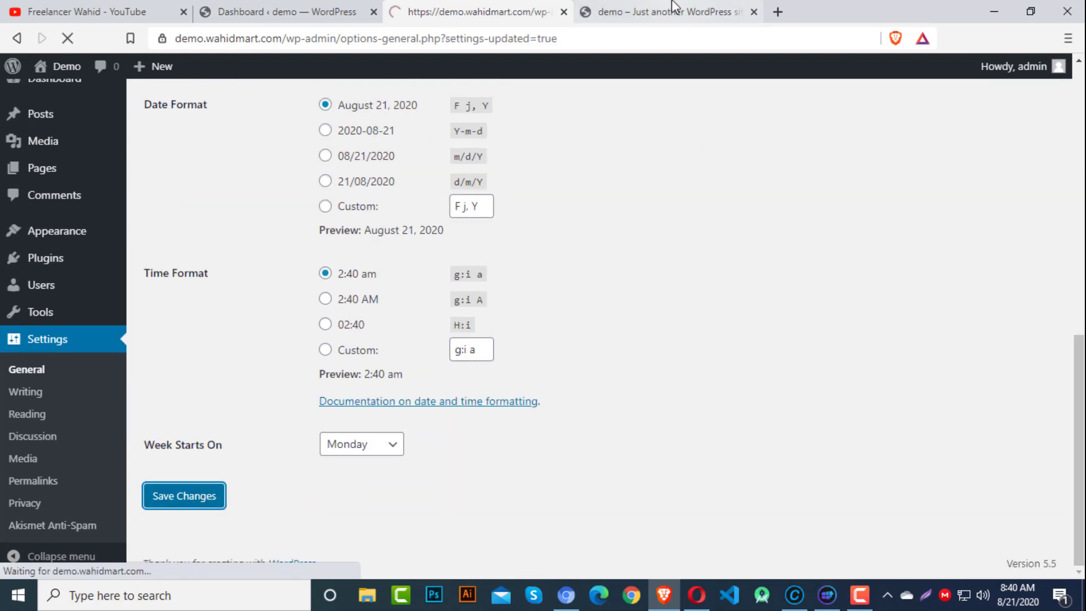
left_click(662, 11)
left_click(67, 38)
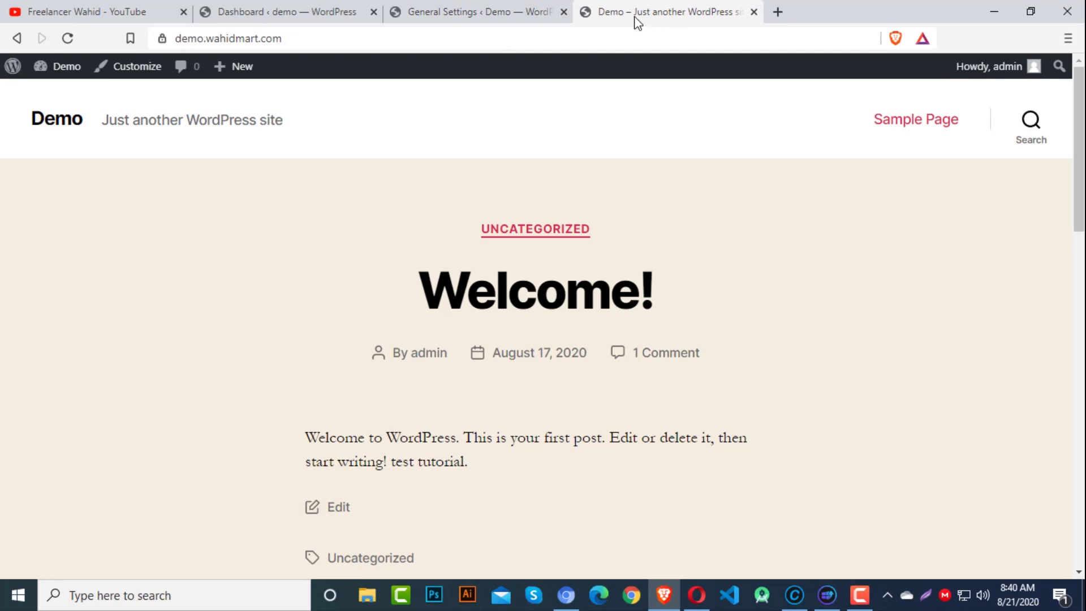
Step: Save the tagline as Test Website in the General Settings and reload the site's front page to check it
left_click(481, 12)
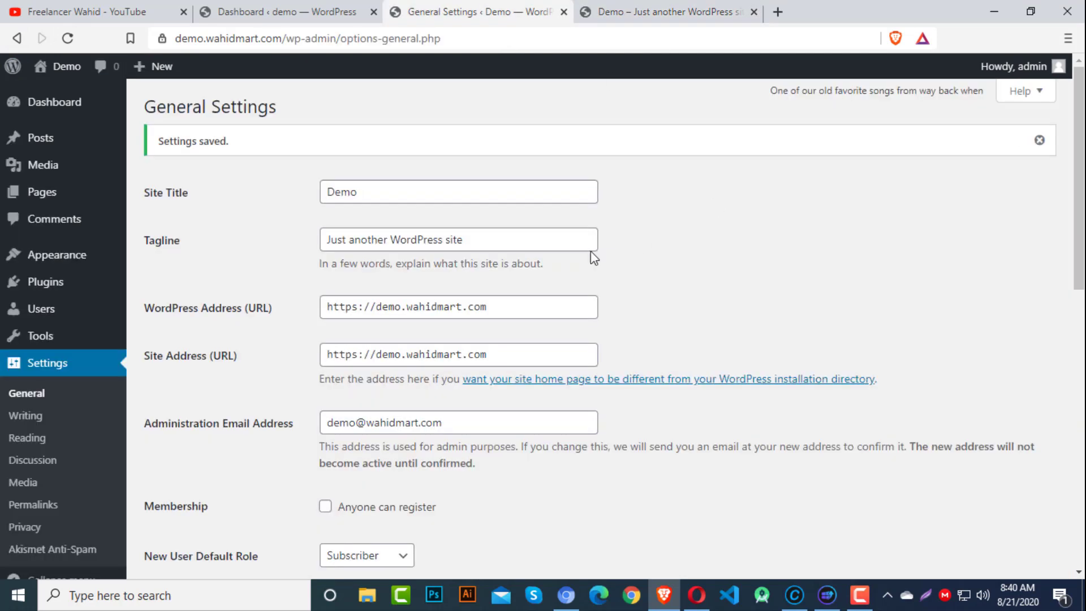
left_click(329, 238)
key("ctrl+a")
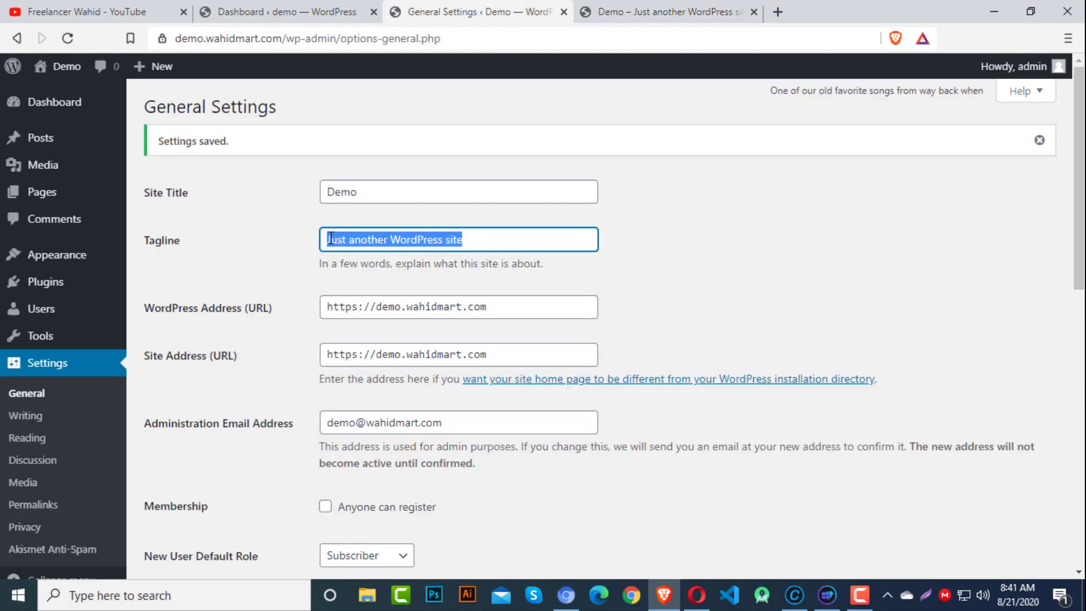
type("Tes")
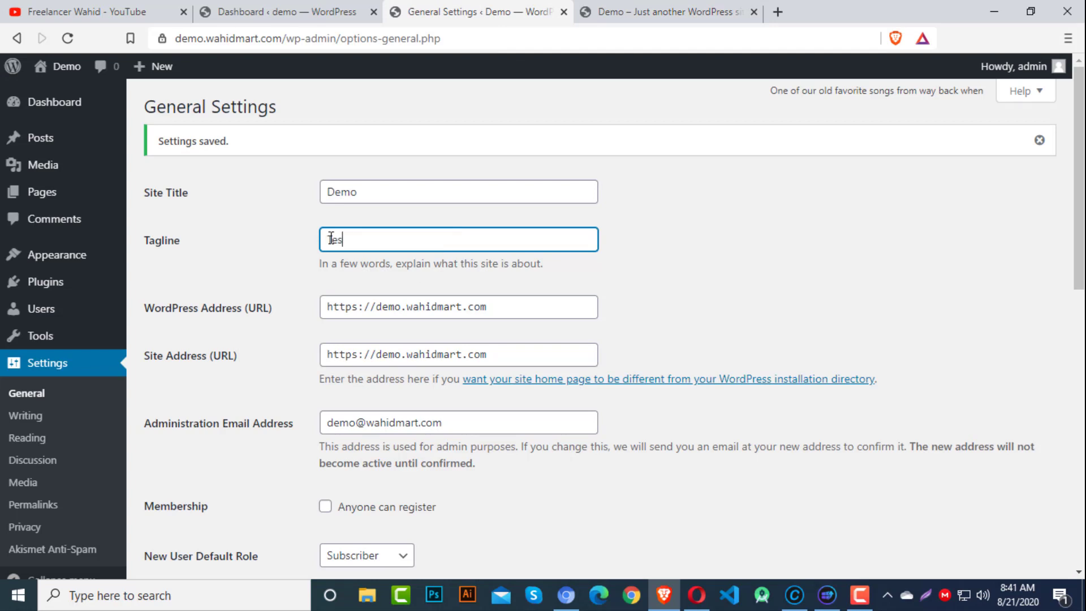
type("t Website")
scroll(930, 492, "down", 10)
left_click(213, 504)
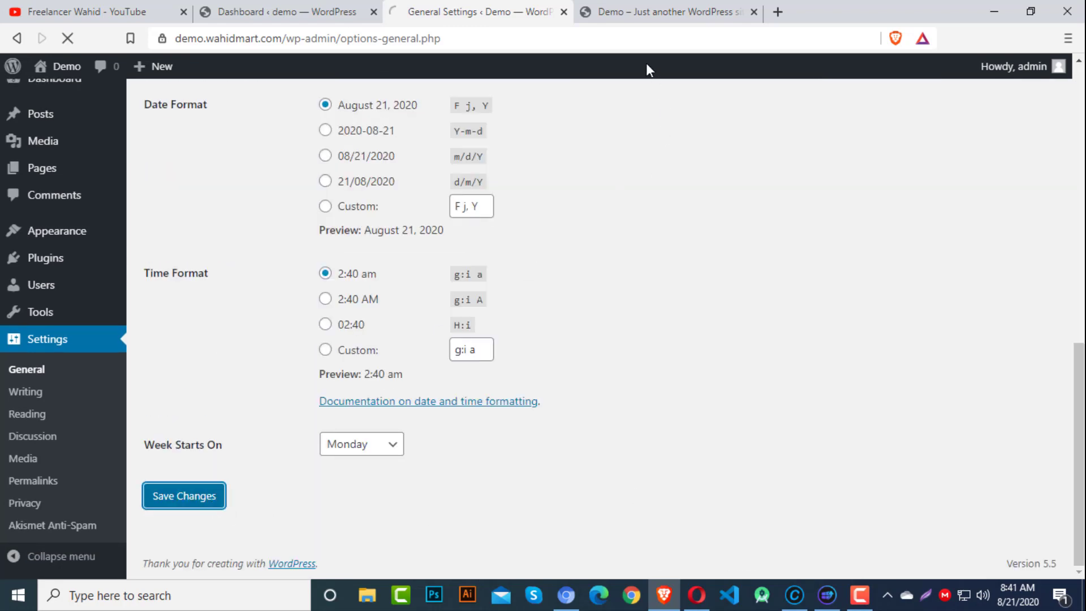
left_click(651, 12)
left_click(69, 38)
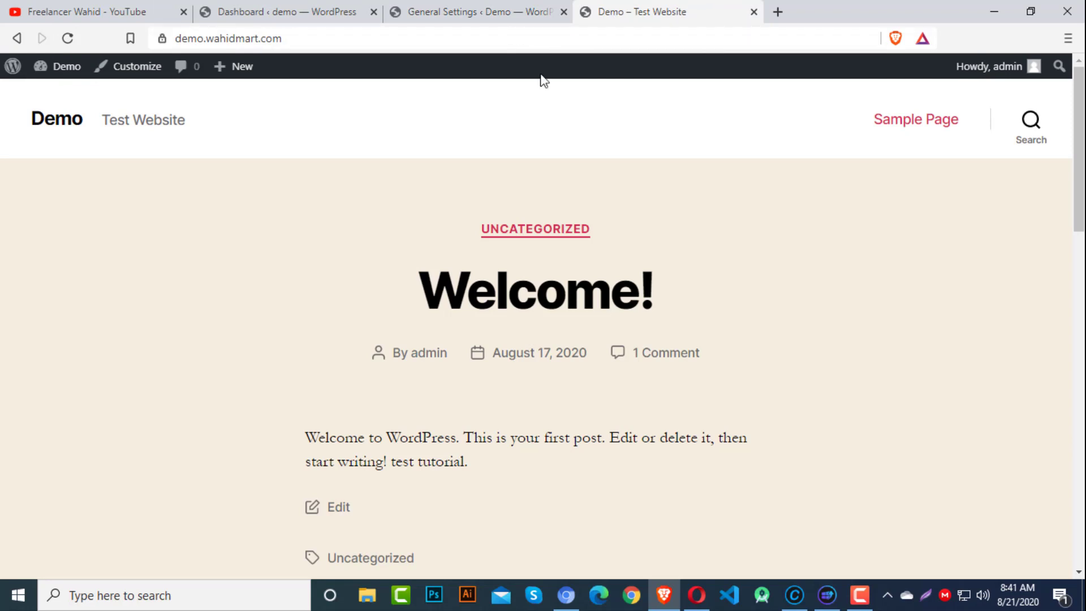
Step: Compare the WordPress Address in the General Settings with the full web address of the site's front page
left_click(500, 8)
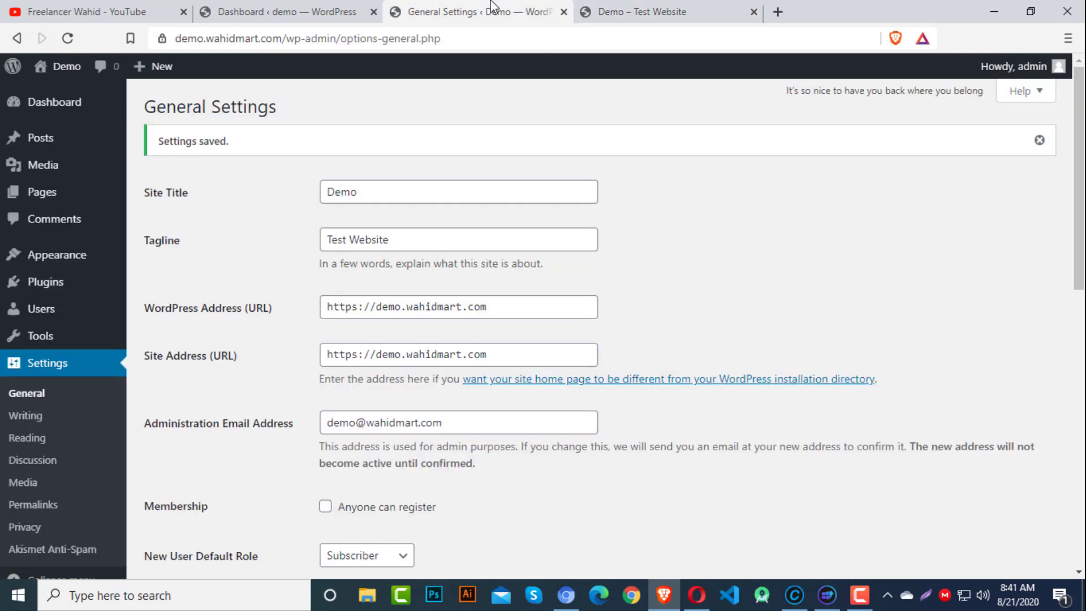
double_click(500, 312)
left_click(693, 7)
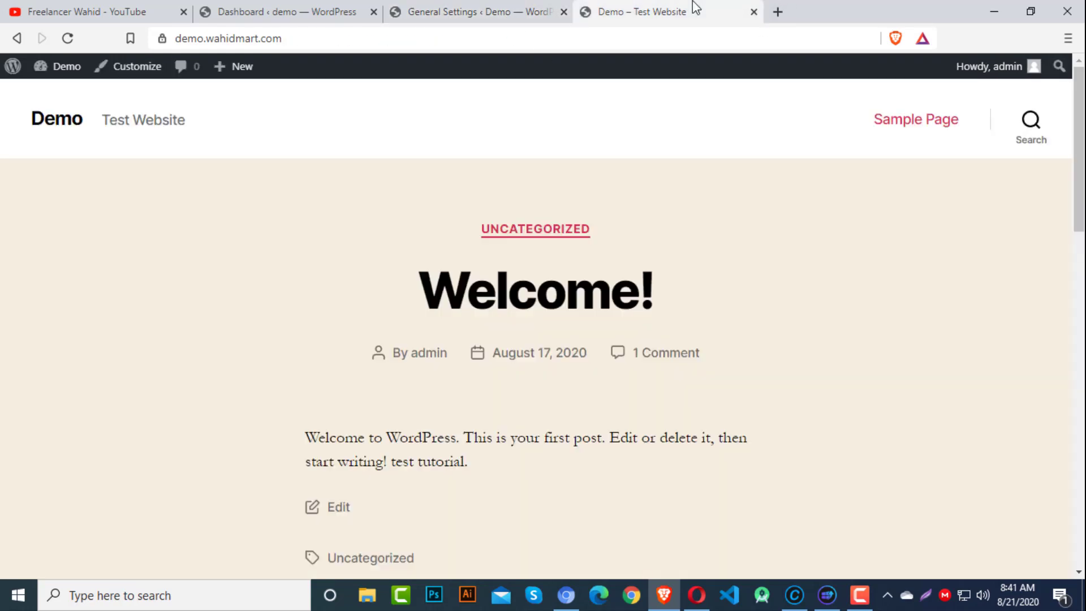
left_click(237, 35)
left_click(307, 33)
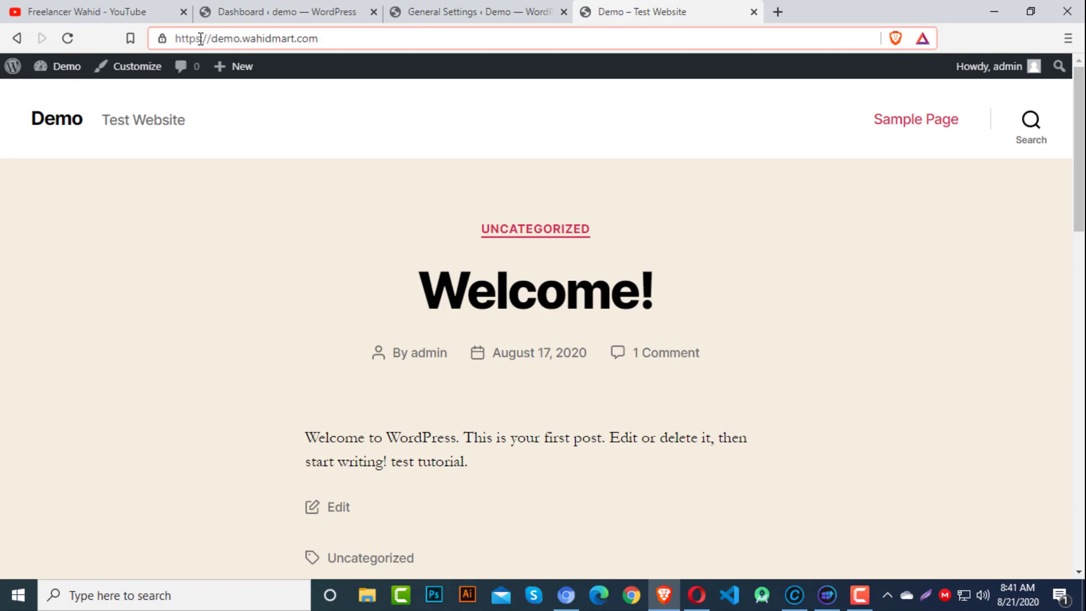
left_click(517, 8)
left_click(375, 307)
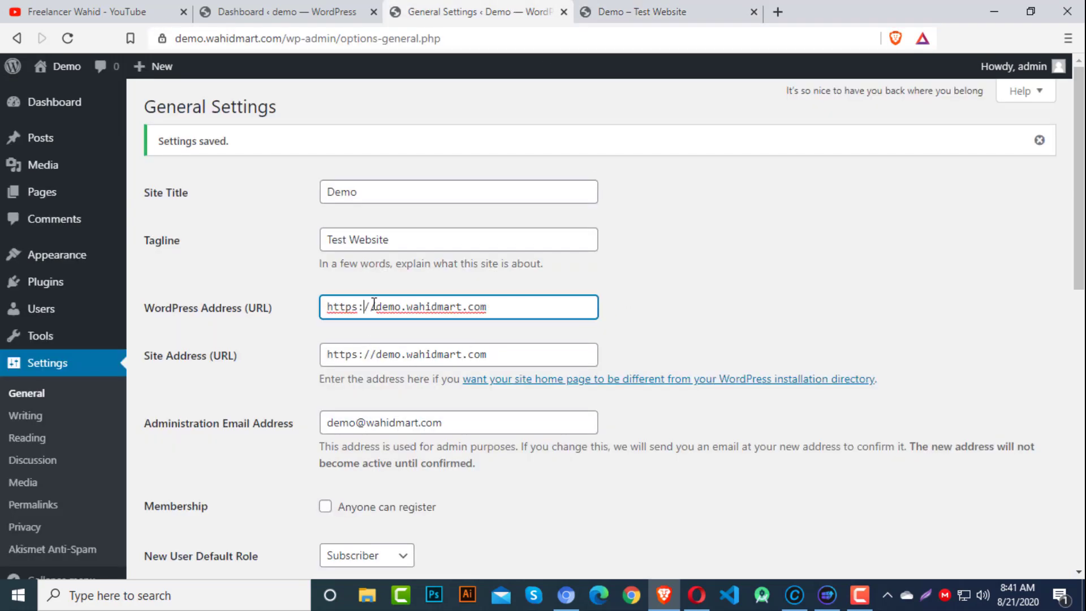
type("www")
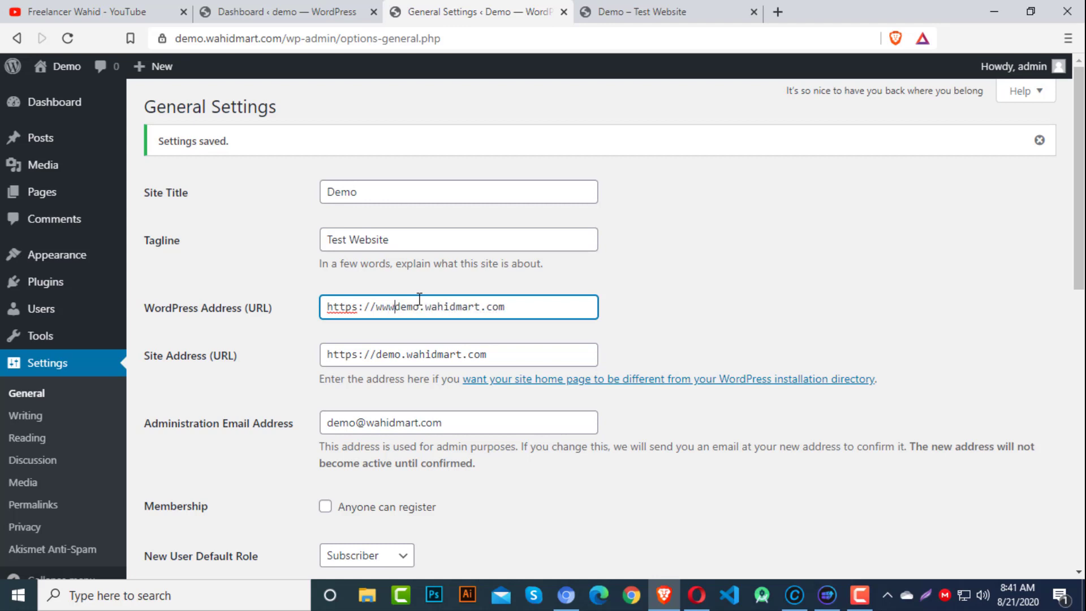
type(".")
left_click(378, 355)
type("www.")
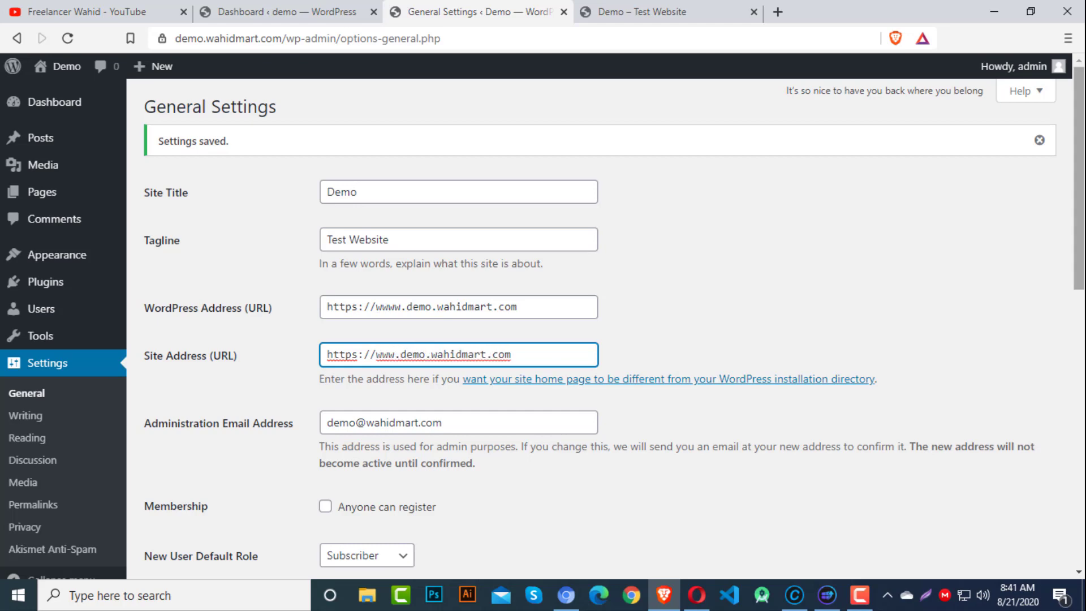
left_click_drag(1078, 218, 1077, 492)
left_click(173, 503)
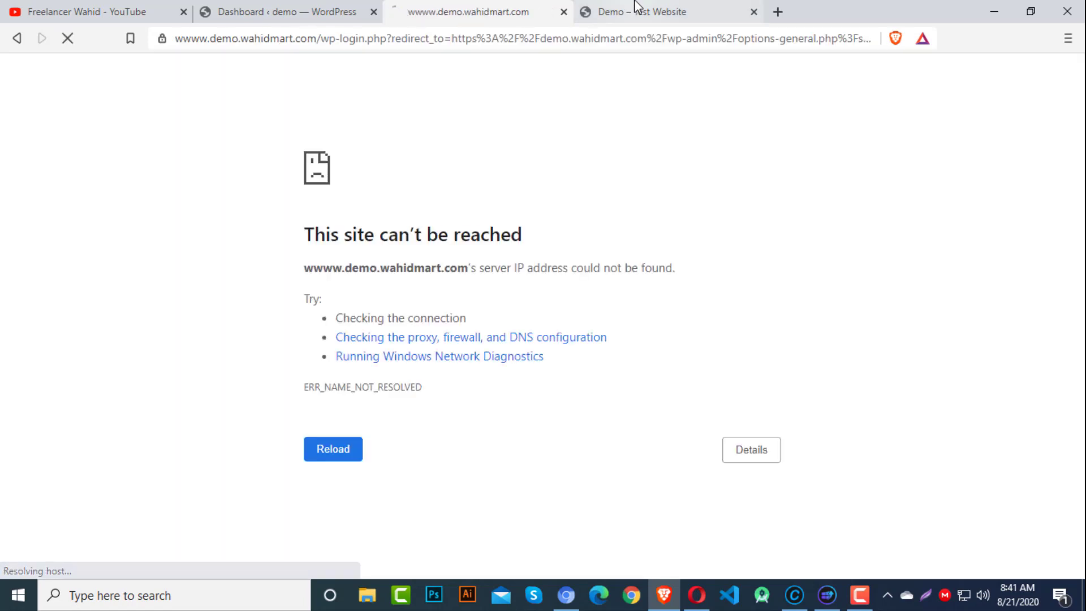
Step: Check the front page and the settings page's load error, and return to the General Settings
left_click(645, 8)
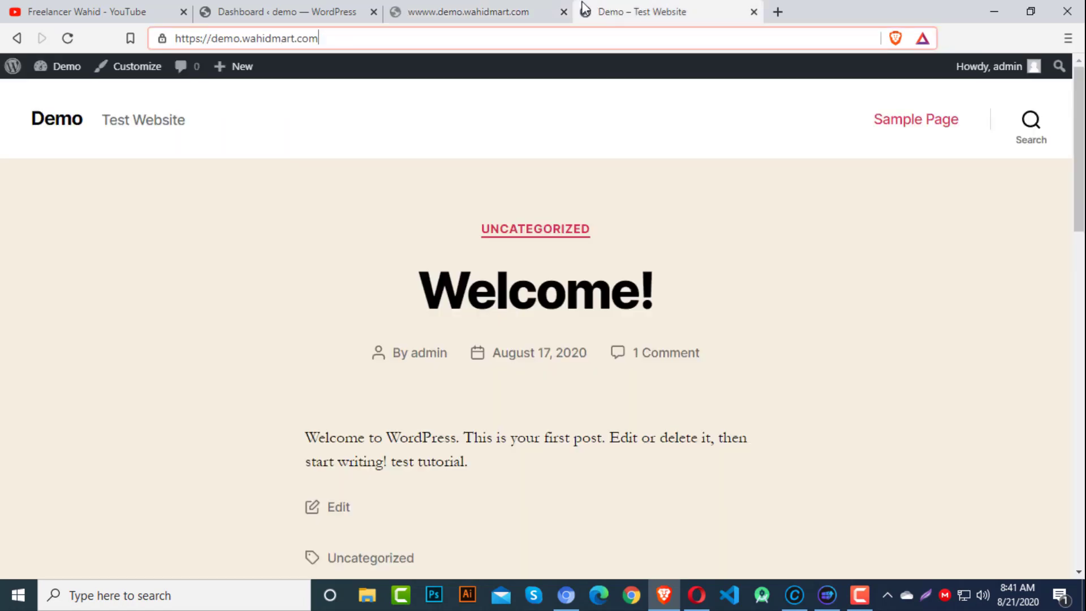
left_click(521, 9)
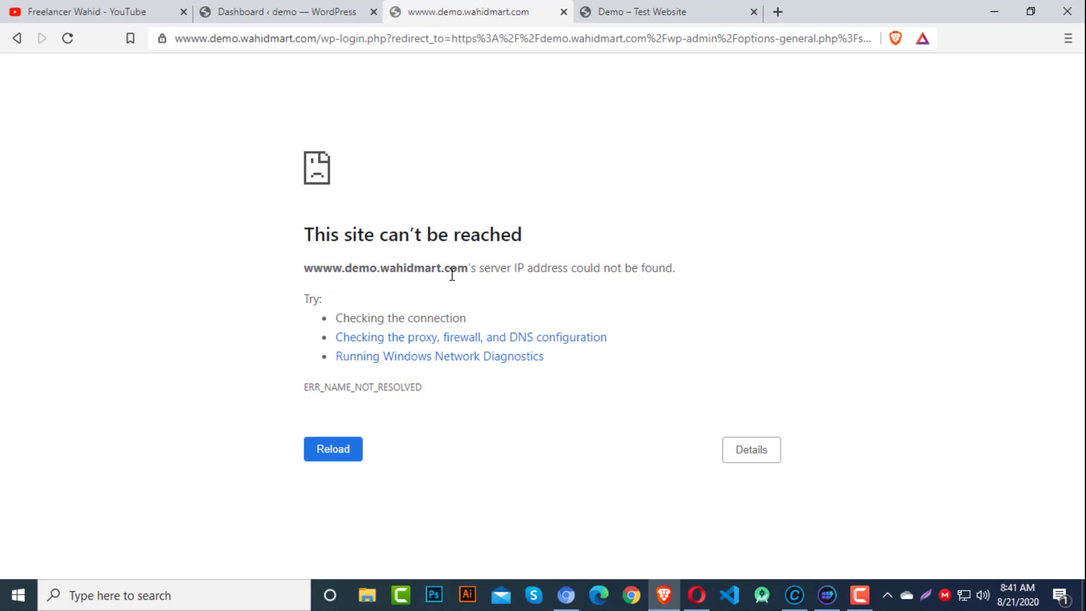
left_click_drag(479, 271, 783, 277)
left_click(783, 277)
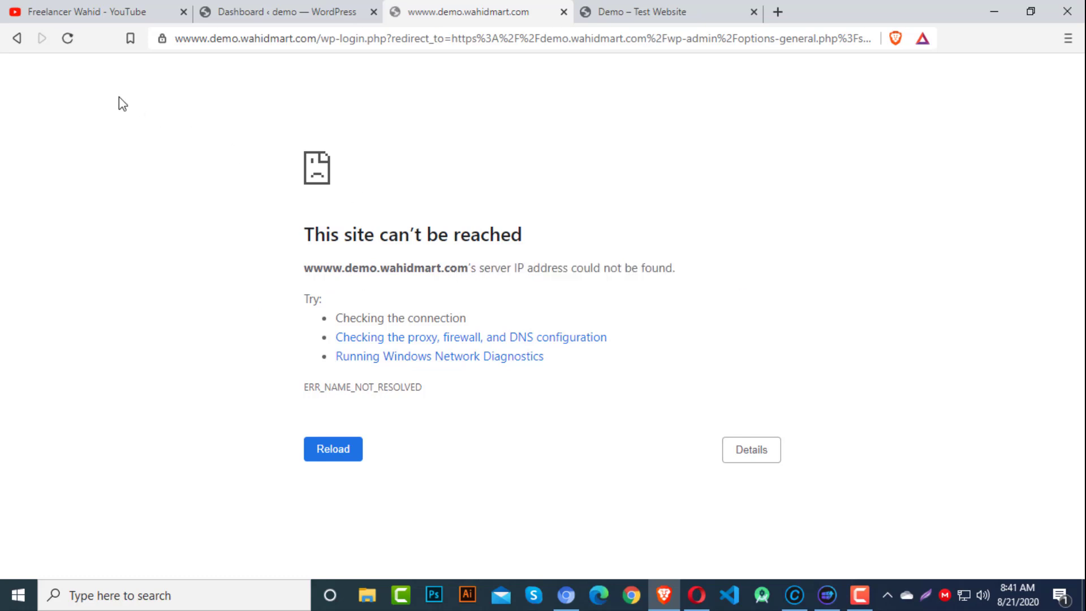
left_click(19, 38)
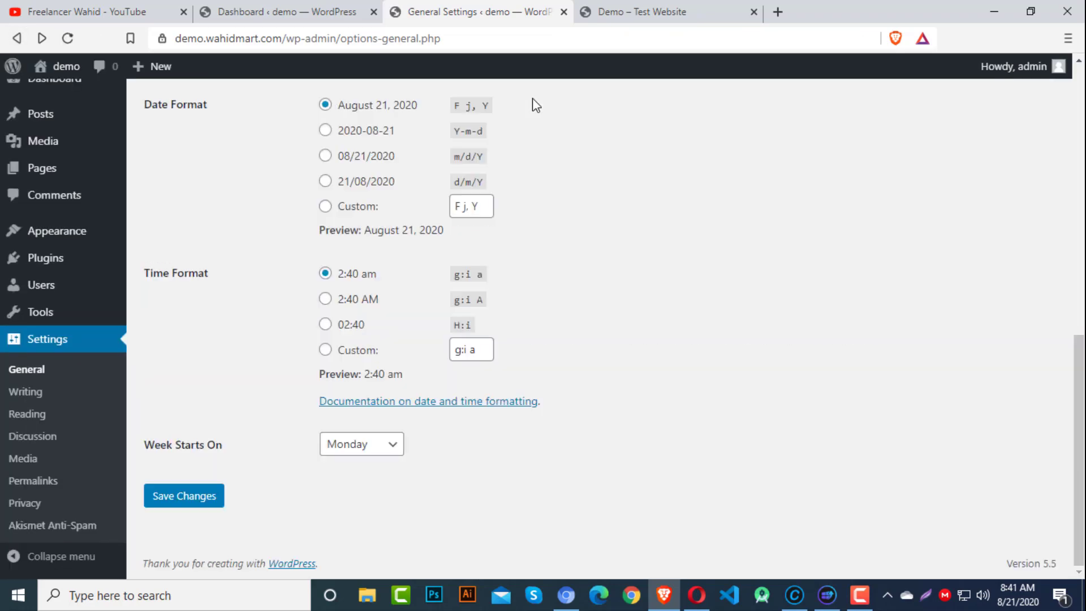
Step: Examine the Administration Email Address setting and its description in the General Settings
scroll(731, 225, "up", 10)
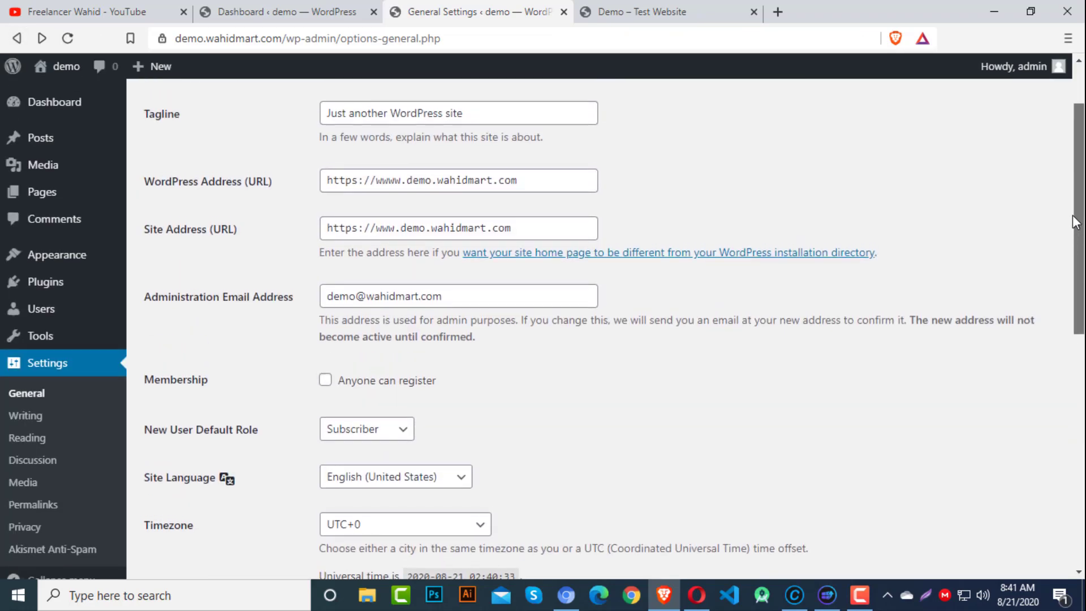
triple_click(424, 315)
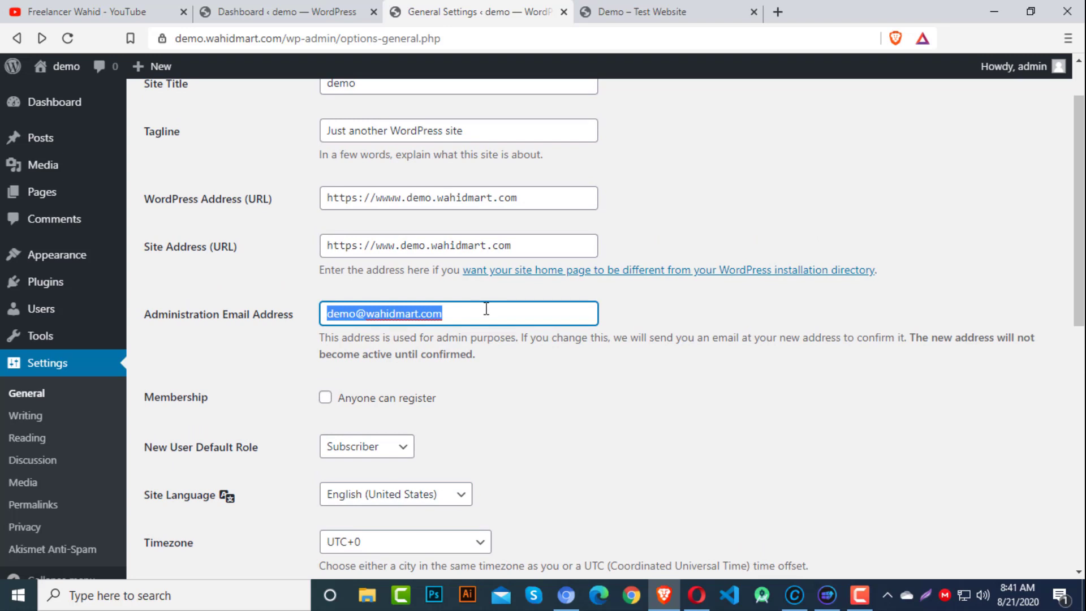
double_click(470, 314)
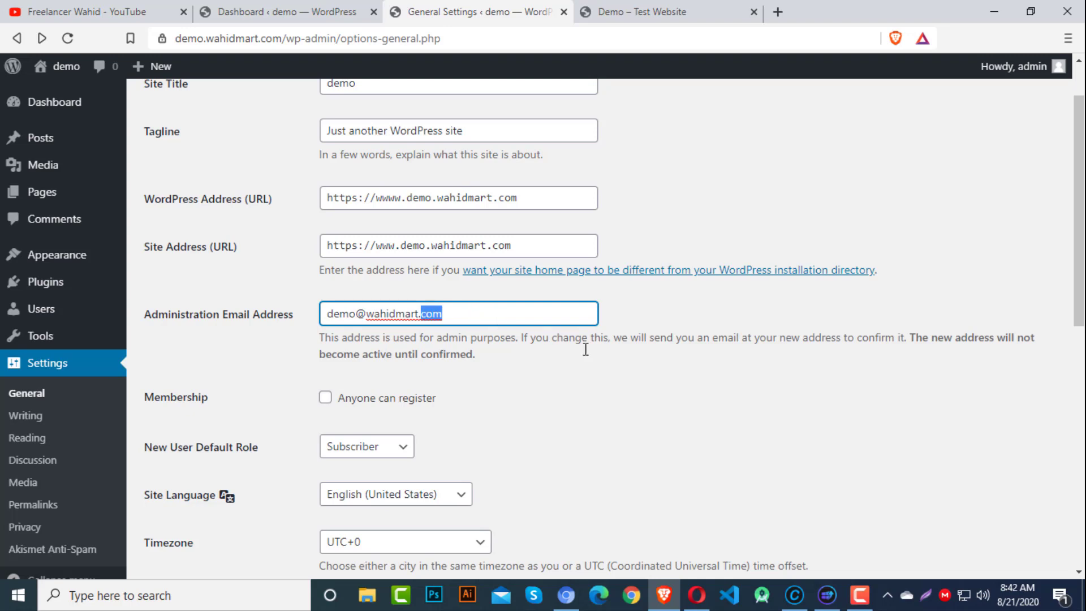
left_click(367, 313)
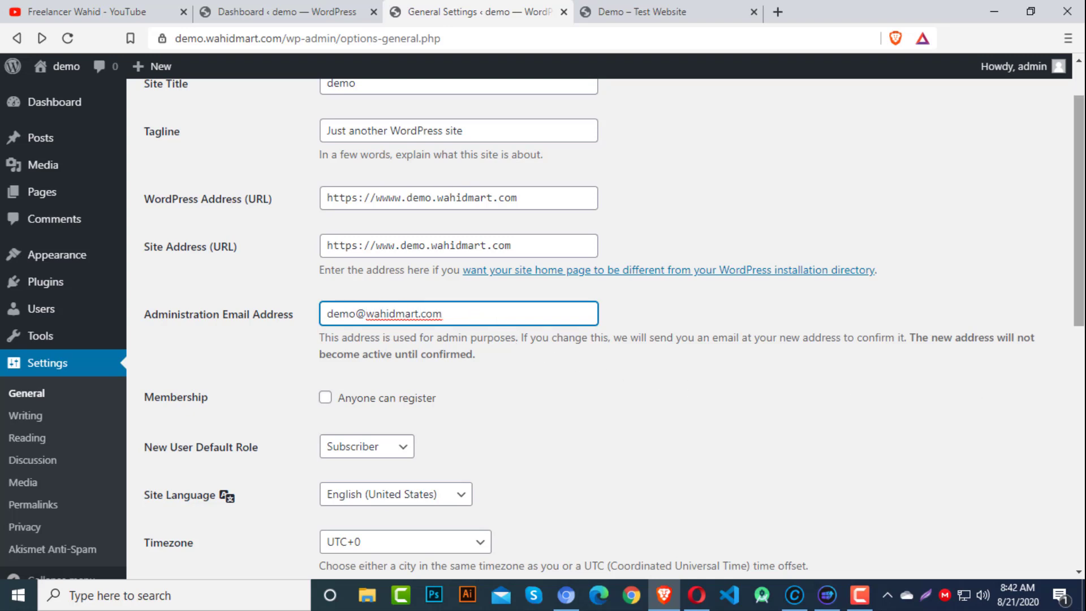
scroll(1007, 405, "down", 3)
scroll(920, 246, "down", 1)
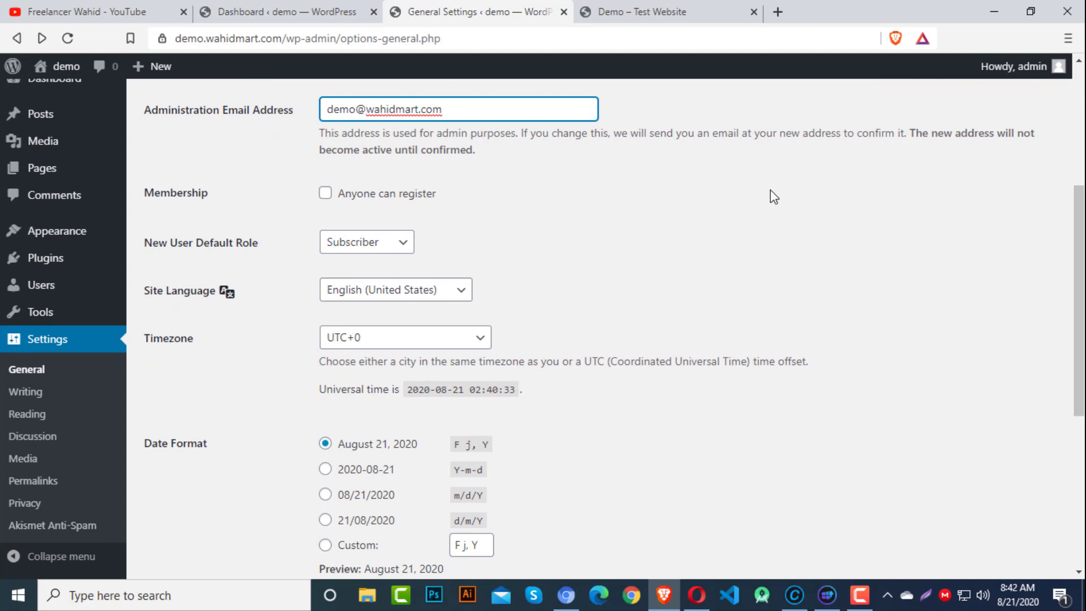
left_click(461, 107)
Step: Allow anyone to register under Membership and review the roles offered as New User Default Role
left_click(369, 242)
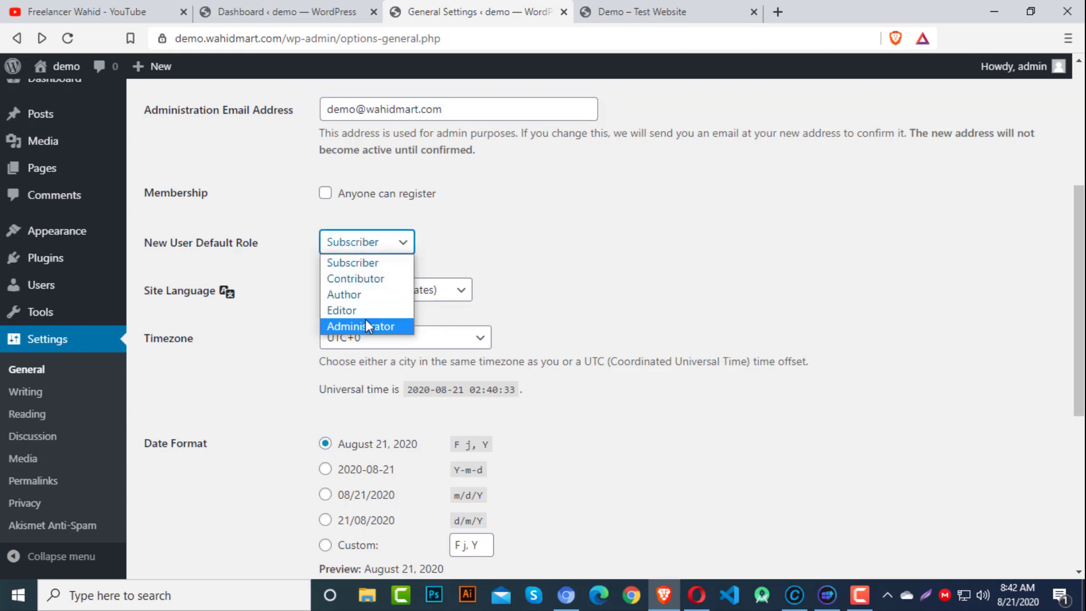
left_click(608, 251)
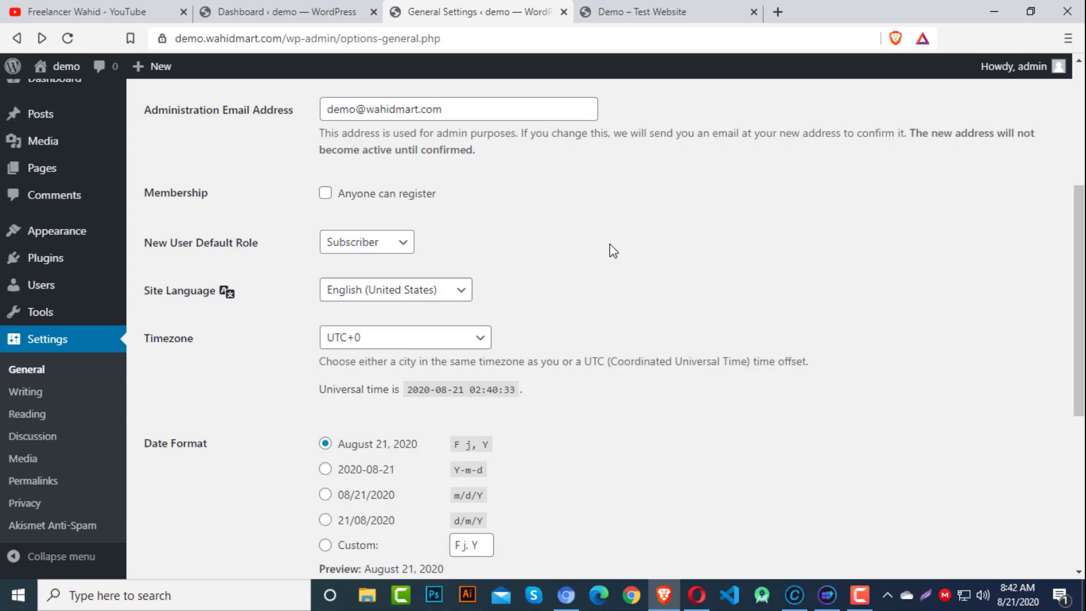
left_click(325, 195)
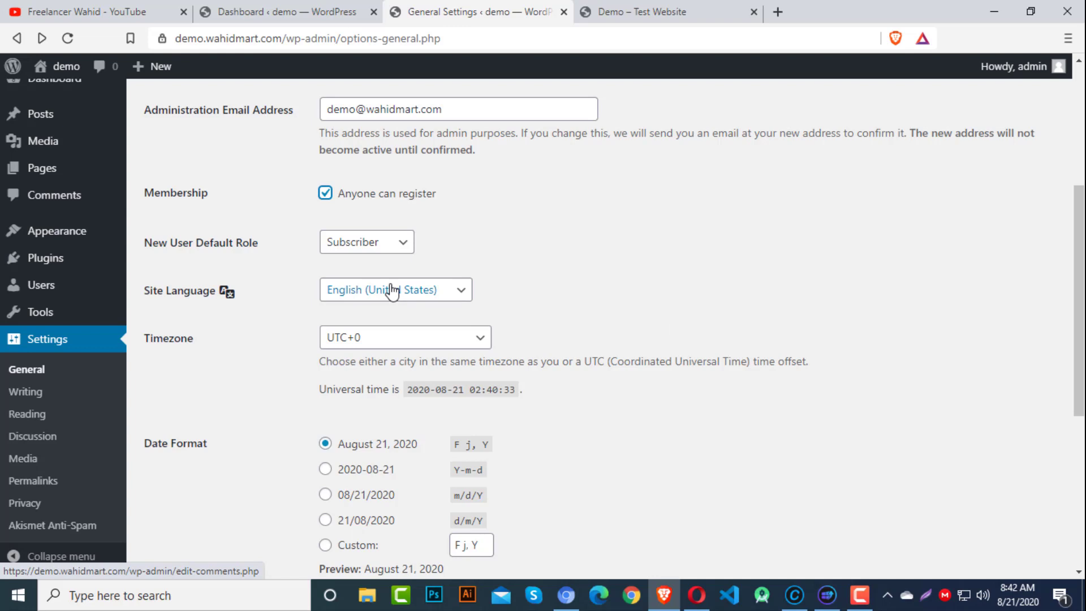
left_click(377, 244)
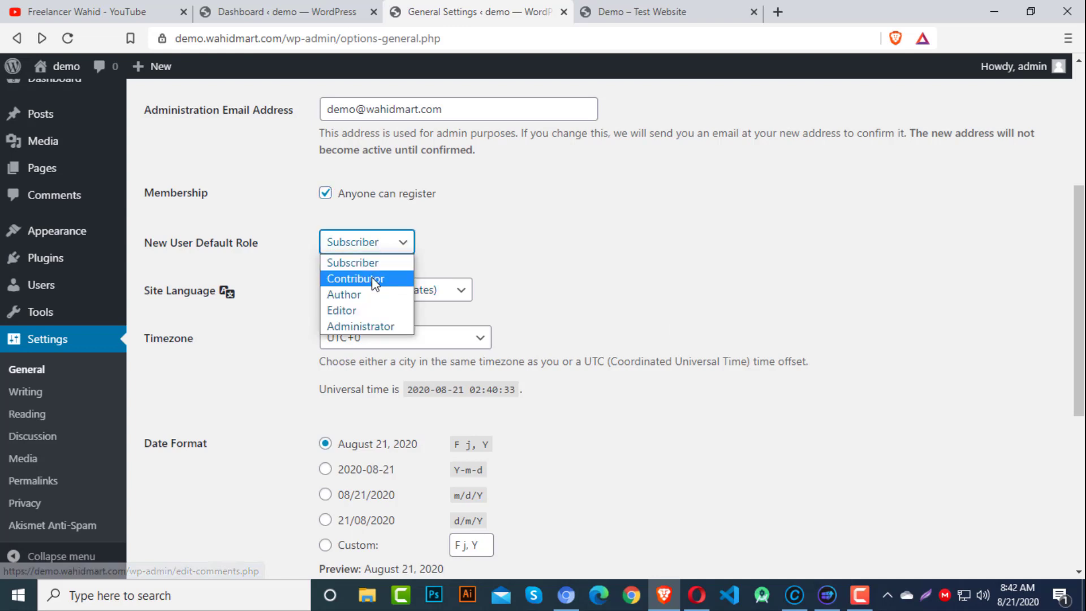
left_click(460, 261)
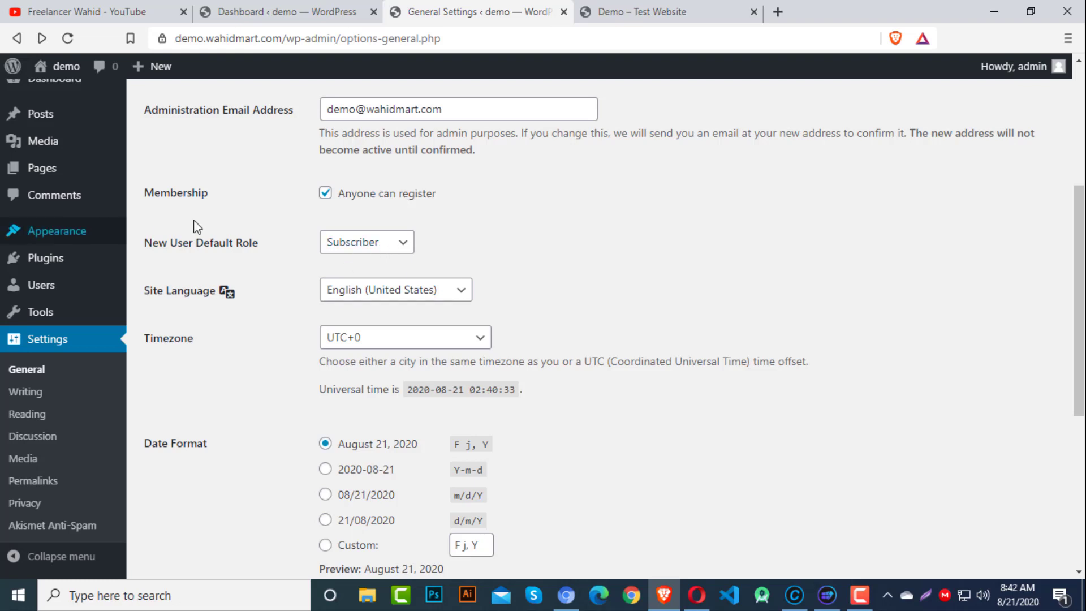
Step: Look over the Site Language, Timezone, Date Format and Time Format options of the General Settings
scroll(1078, 226, "down", 1)
scroll(425, 235, "down", 1)
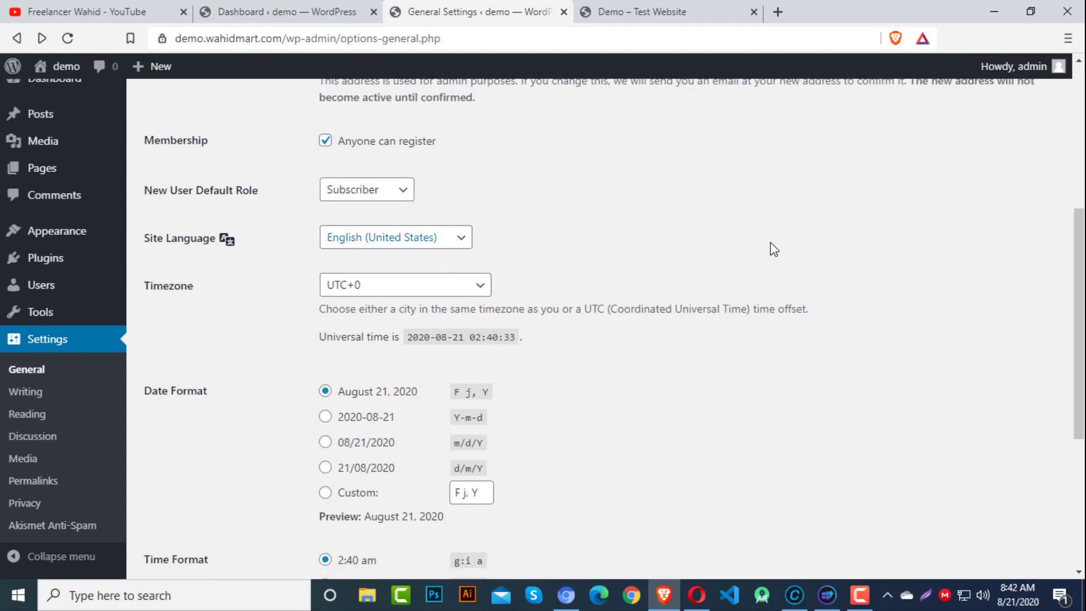
scroll(556, 302, "down", 4)
scroll(556, 302, "down", 3)
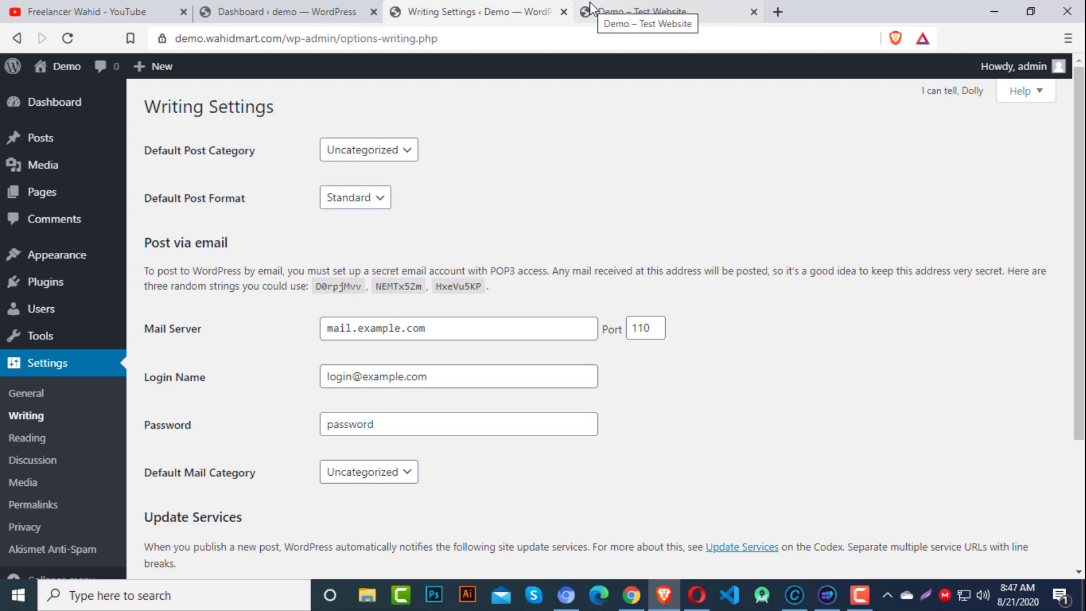
Step: Examine the Writing Settings' mail server, port and Update Services fields
left_click(505, 321)
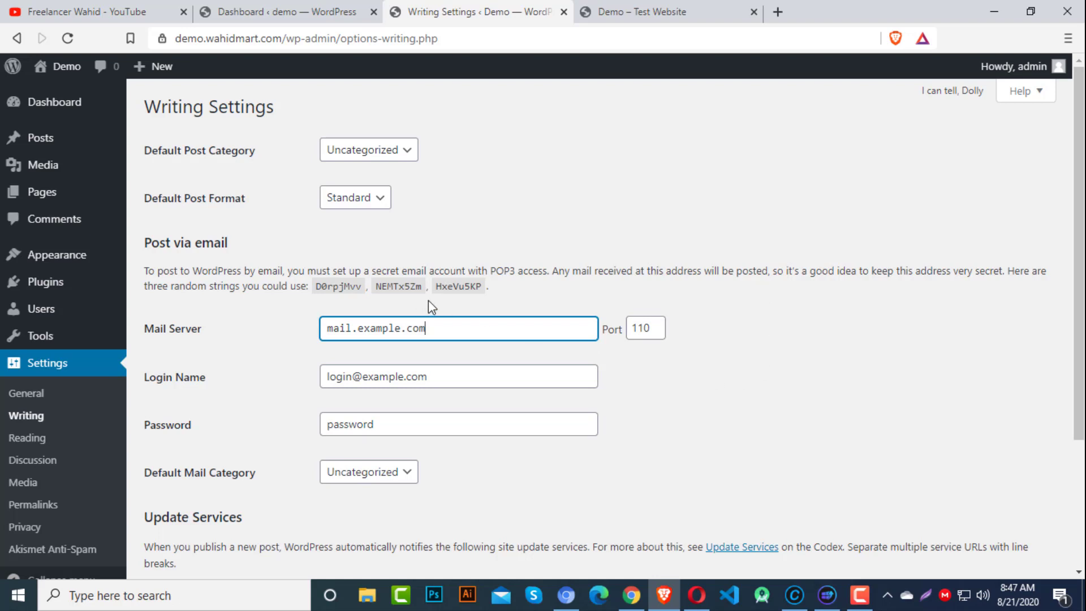
left_click(643, 327)
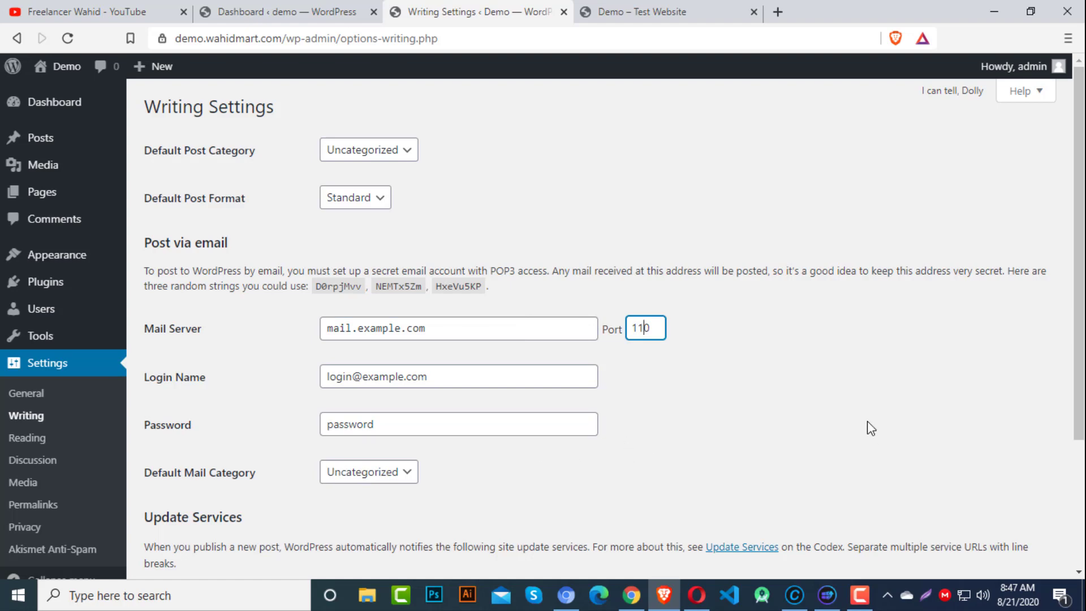
scroll(867, 425, "down", 3)
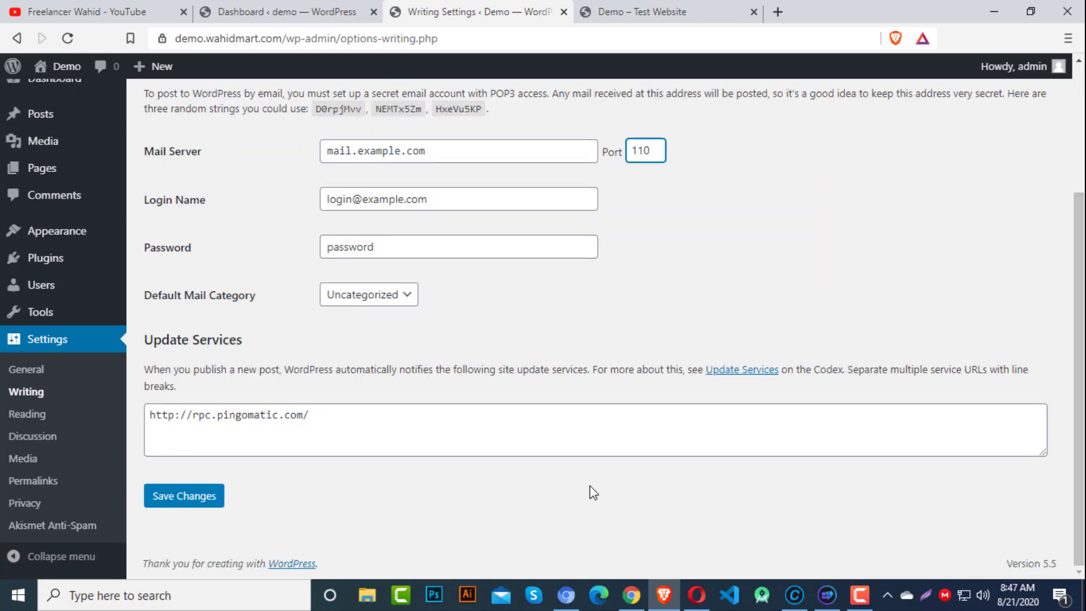
left_click(232, 423)
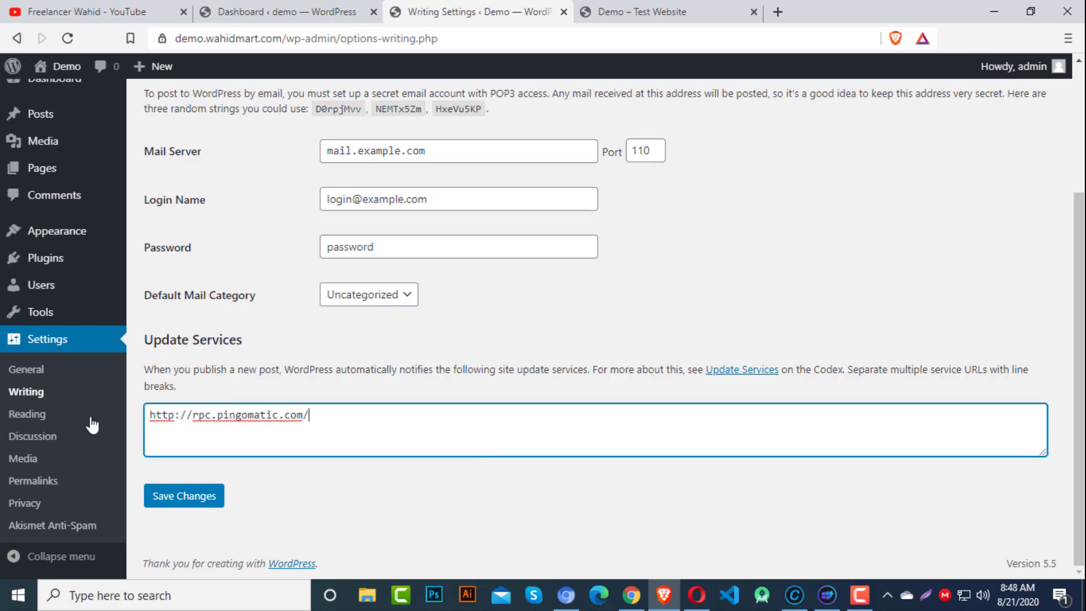
Step: Choose a static page as the homepage display in the Reading Settings and review the pages offered for Homepage and Posts page
left_click(34, 415)
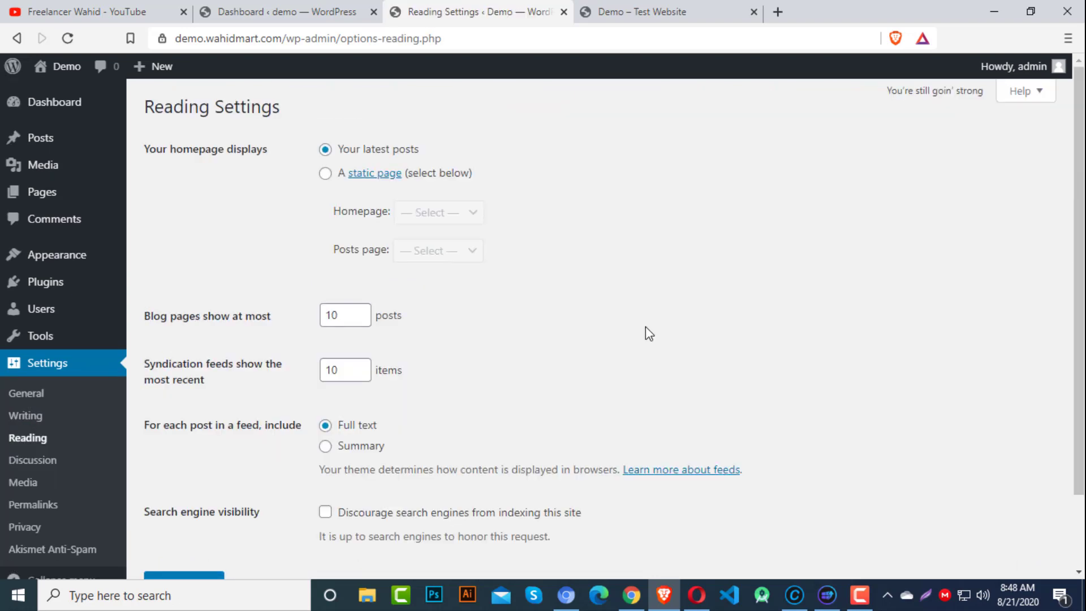
left_click(325, 174)
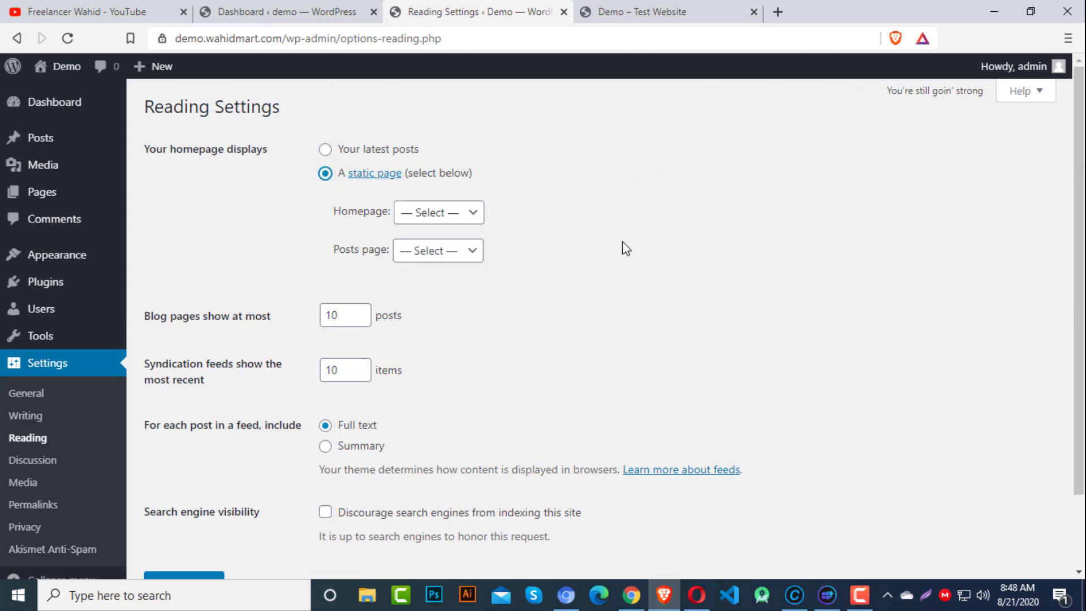
left_click(447, 212)
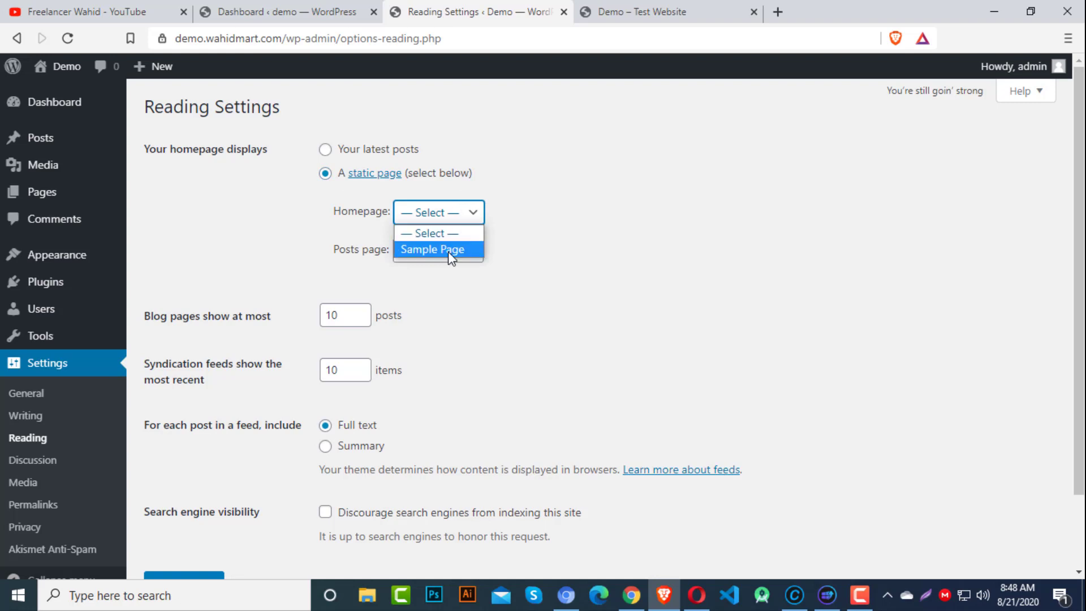
left_click(582, 253)
left_click(465, 253)
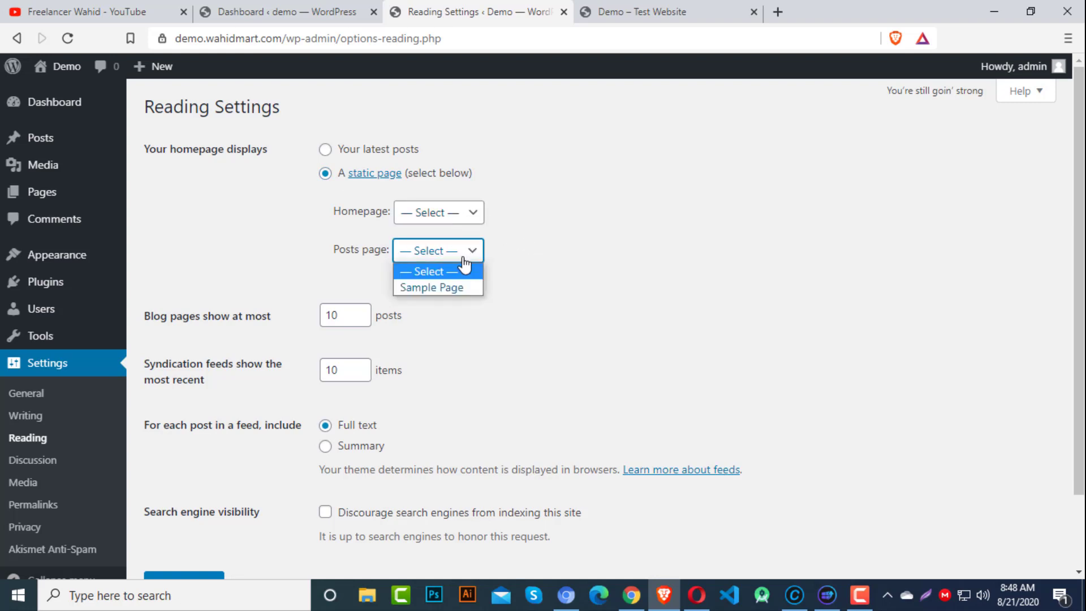
left_click(580, 287)
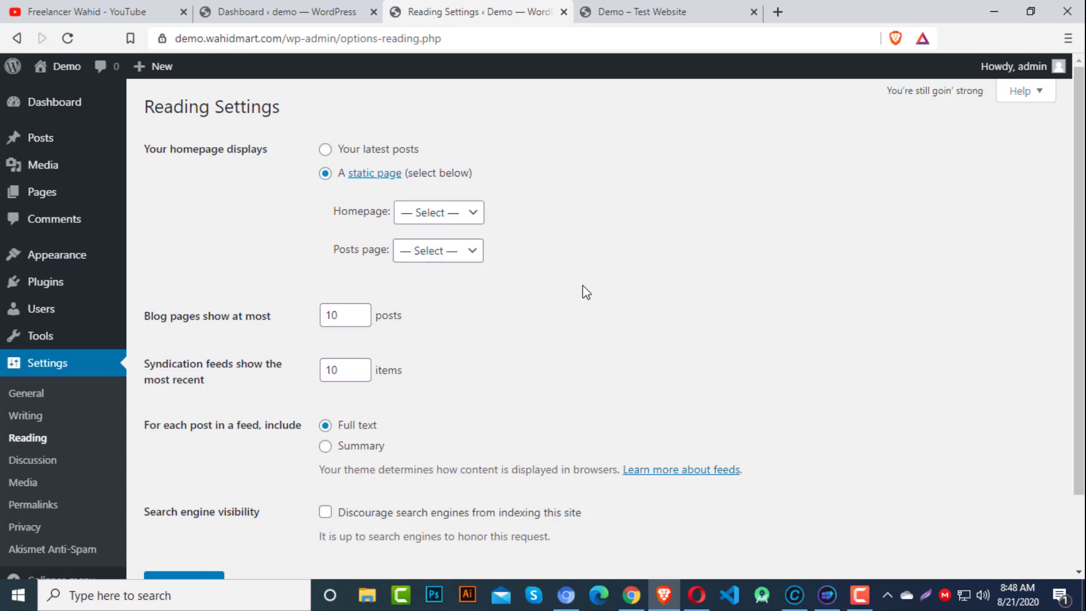
left_click(469, 255)
left_click(646, 286)
left_click(429, 214)
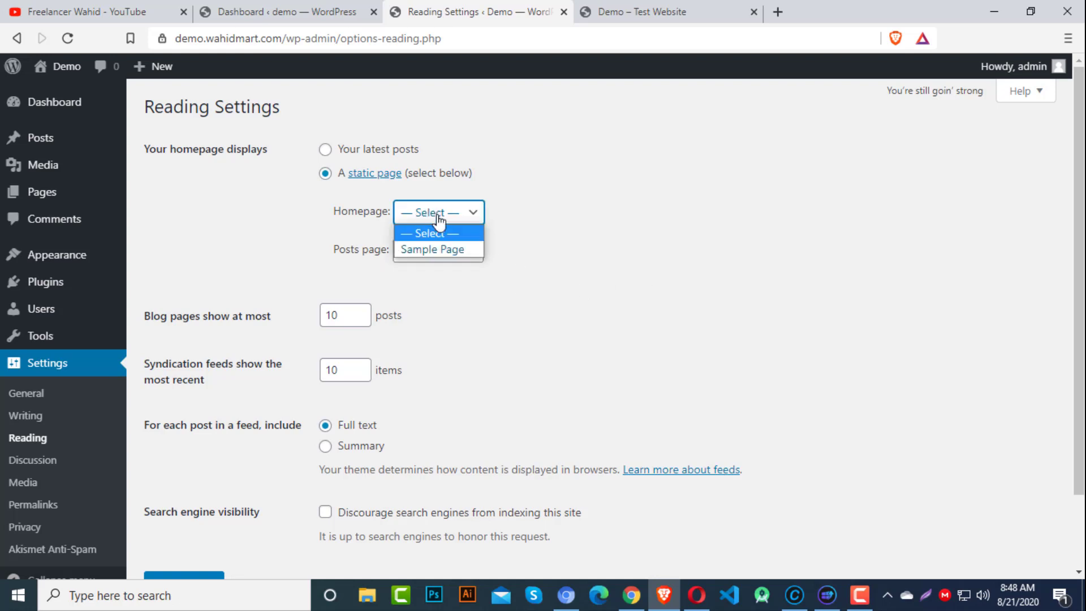
left_click(696, 264)
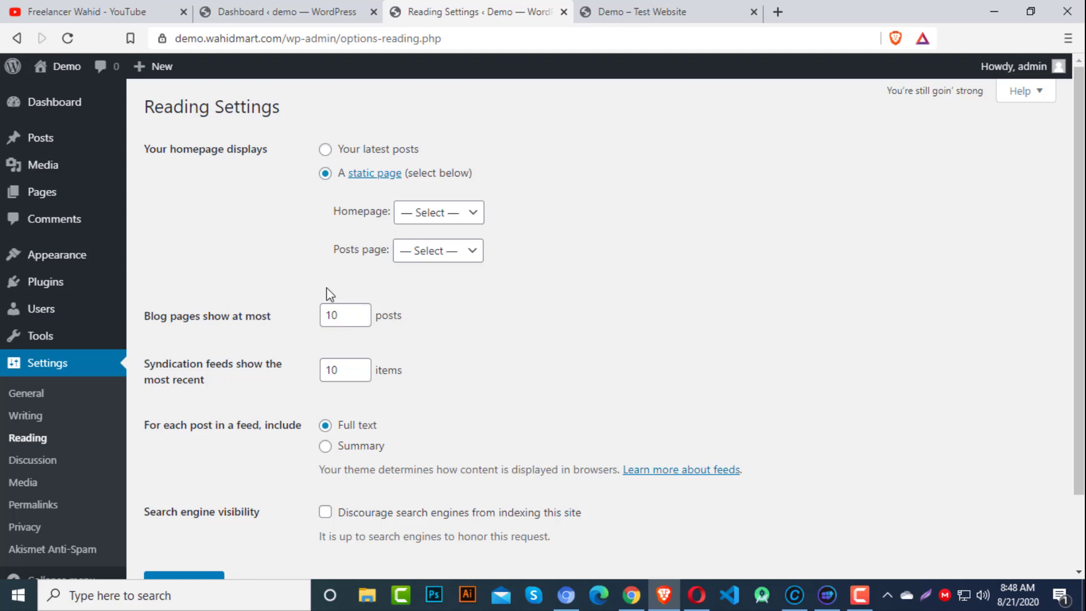
Step: Set the blog pages to show at most 25 posts
left_click(346, 312)
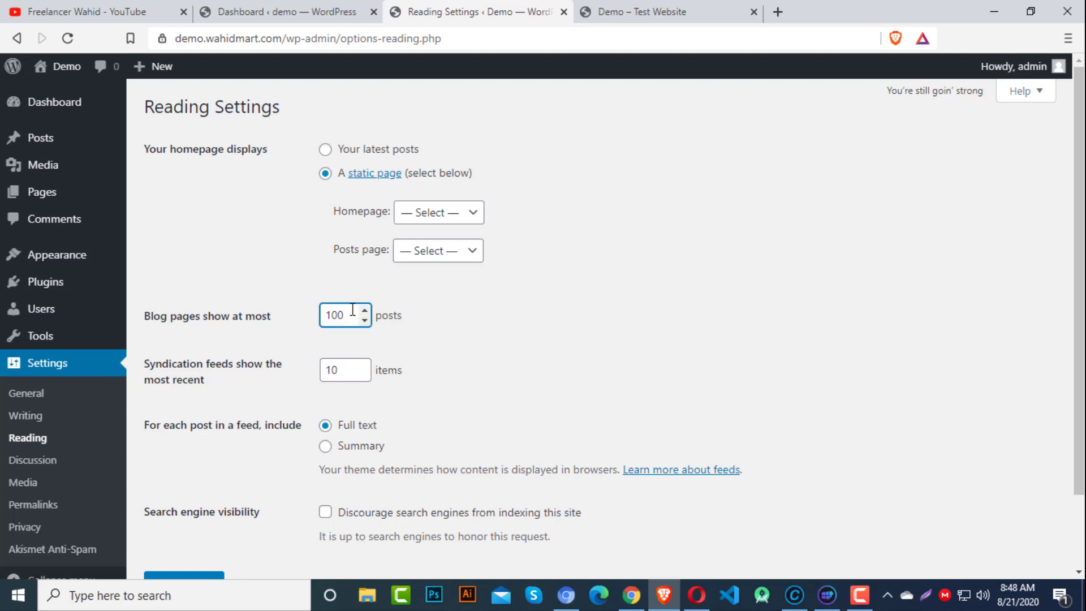
left_click_drag(347, 310, 320, 310)
type("25")
left_click(1009, 293)
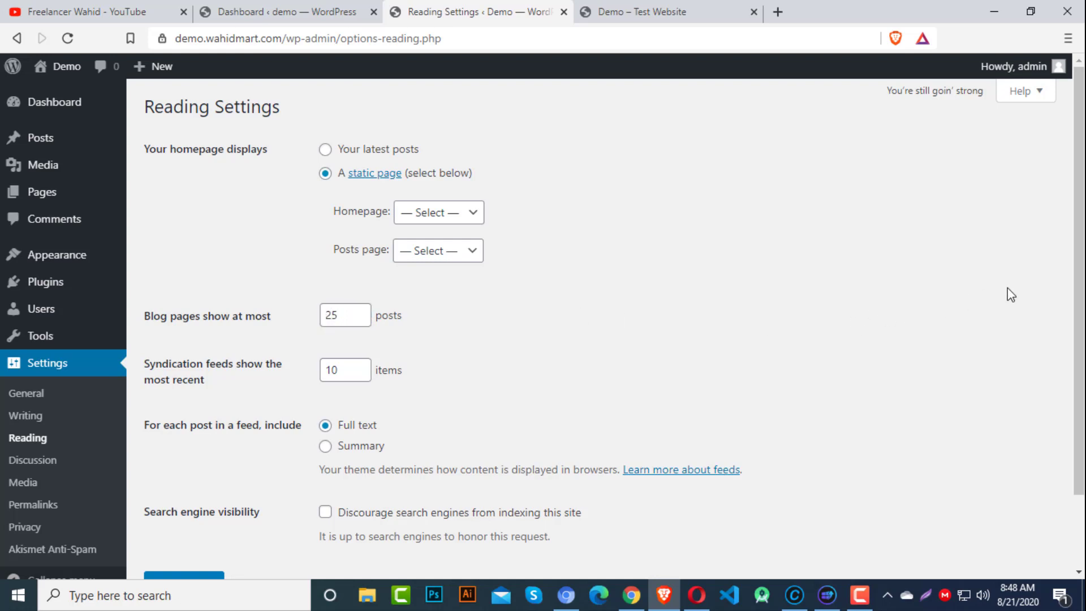
Step: Set syndication feeds to the most recent 5 items with Full text for each post, and save the Reading Settings
left_click_drag(1082, 185, 1082, 257)
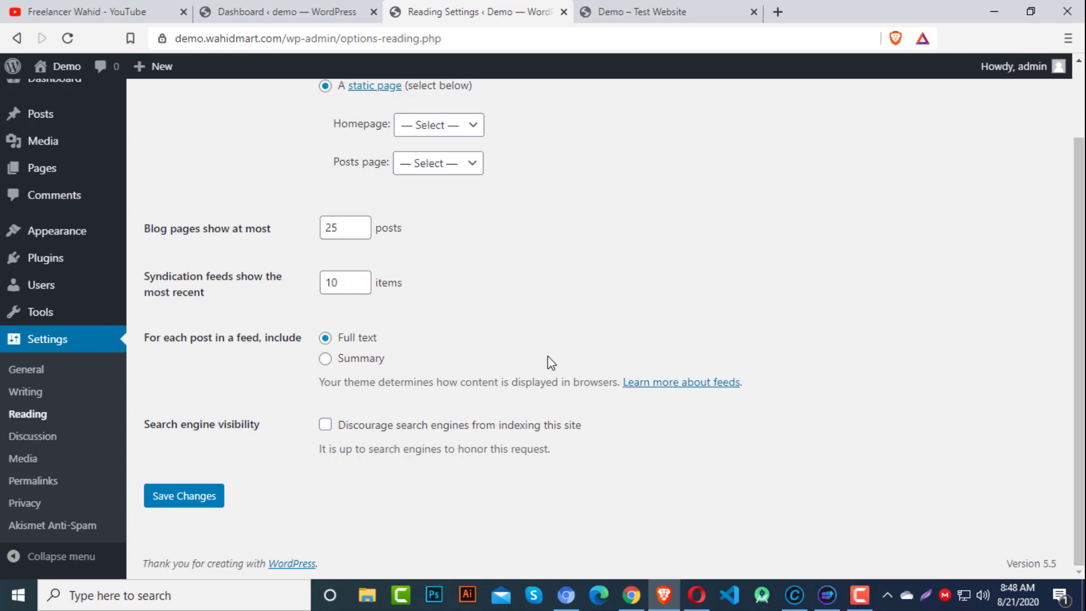
left_click(338, 282)
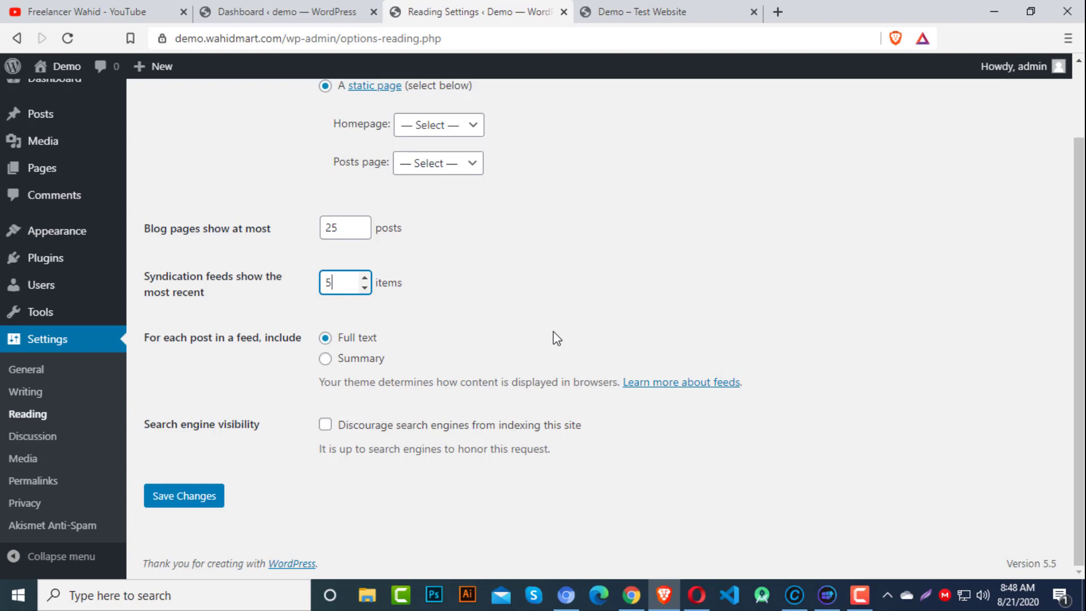
left_click(326, 360)
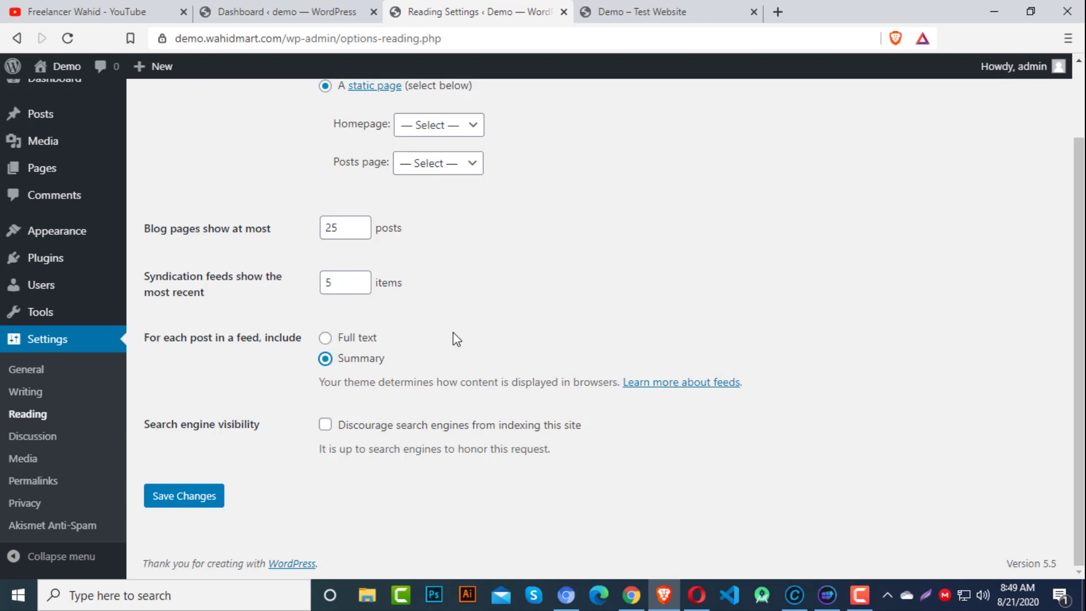
left_click(326, 338)
left_click(326, 429)
left_click(192, 500)
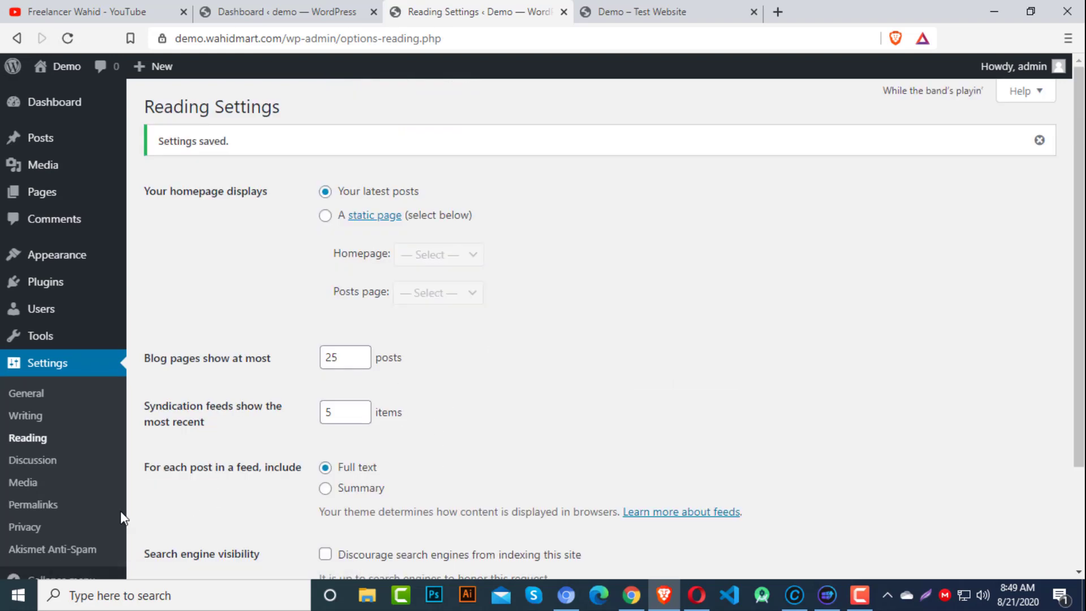
Step: Look over the Discussion Settings down to the Default Avatar options, and the image size and upload options of the Media Settings
left_click(91, 459)
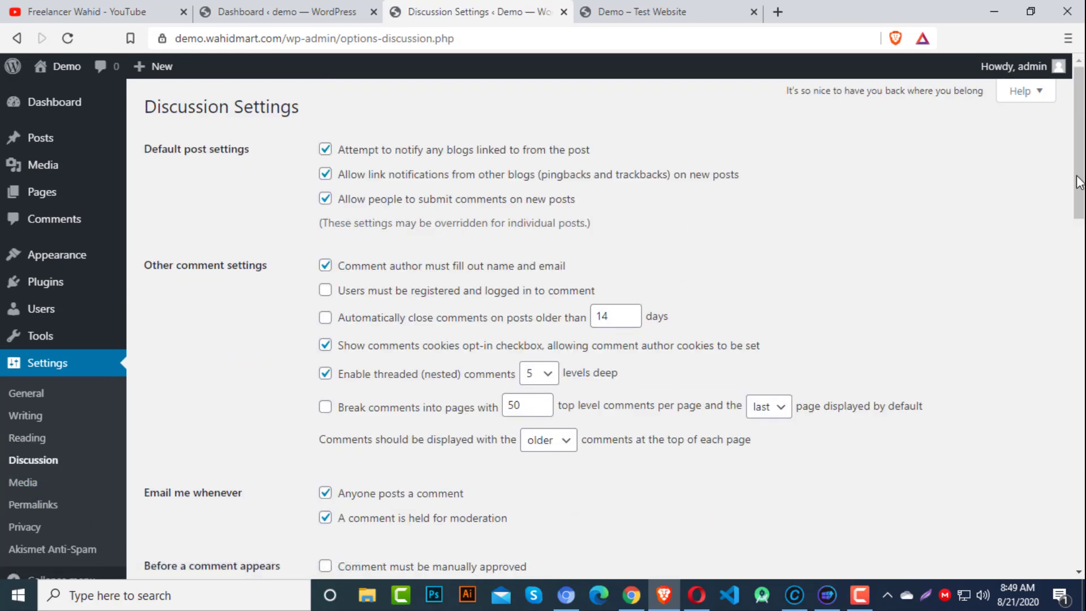
scroll(667, 353, "down", 20)
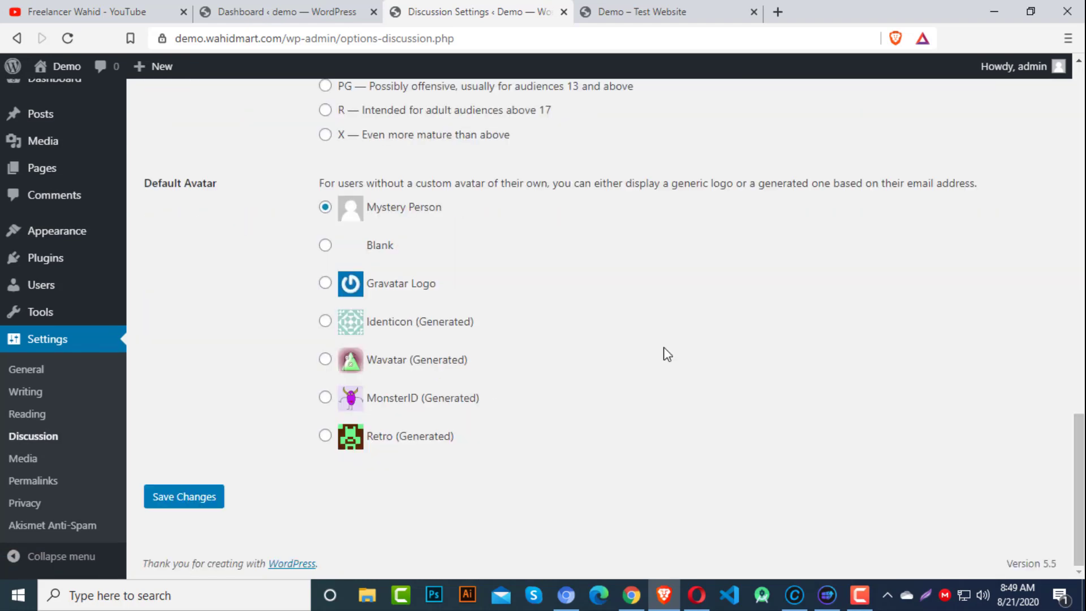
left_click(23, 458)
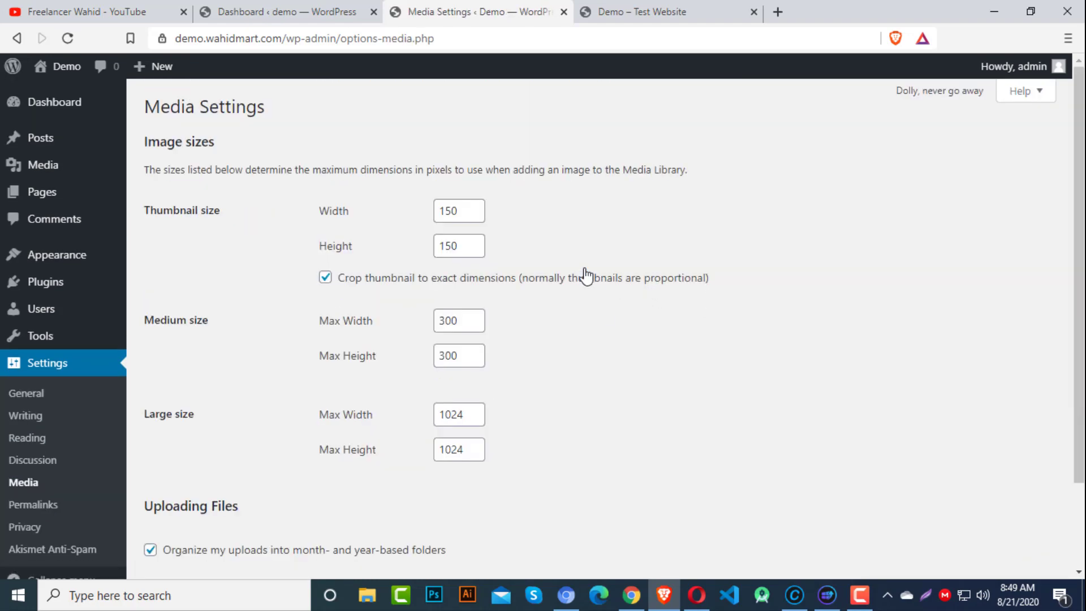
scroll(1042, 211, "down", 2)
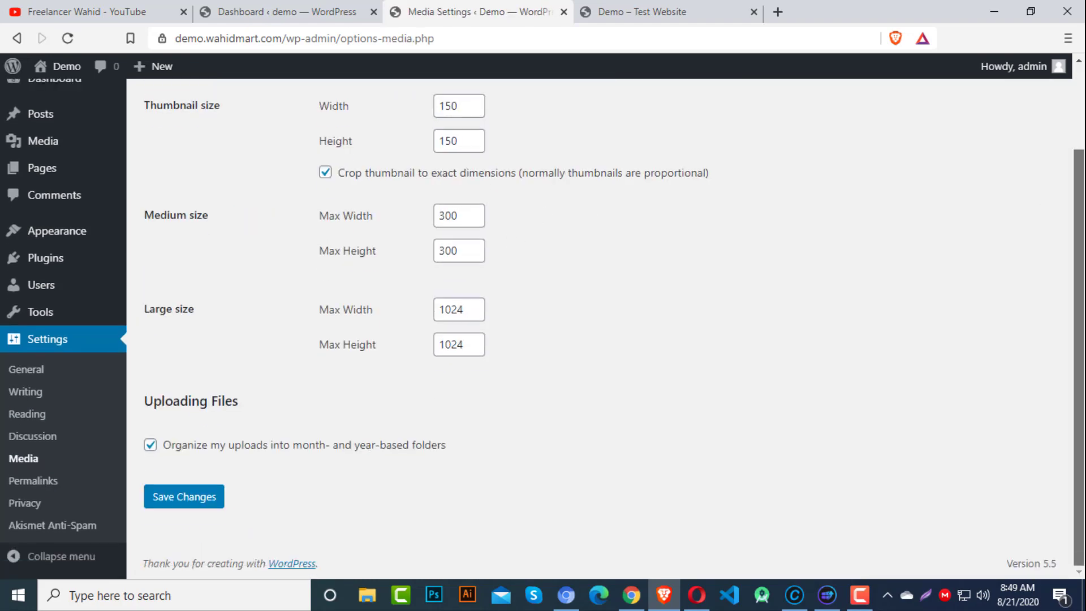
Step: Open the Permalink Settings and bring up the list of all posts in a separate browser tab
left_click(22, 482)
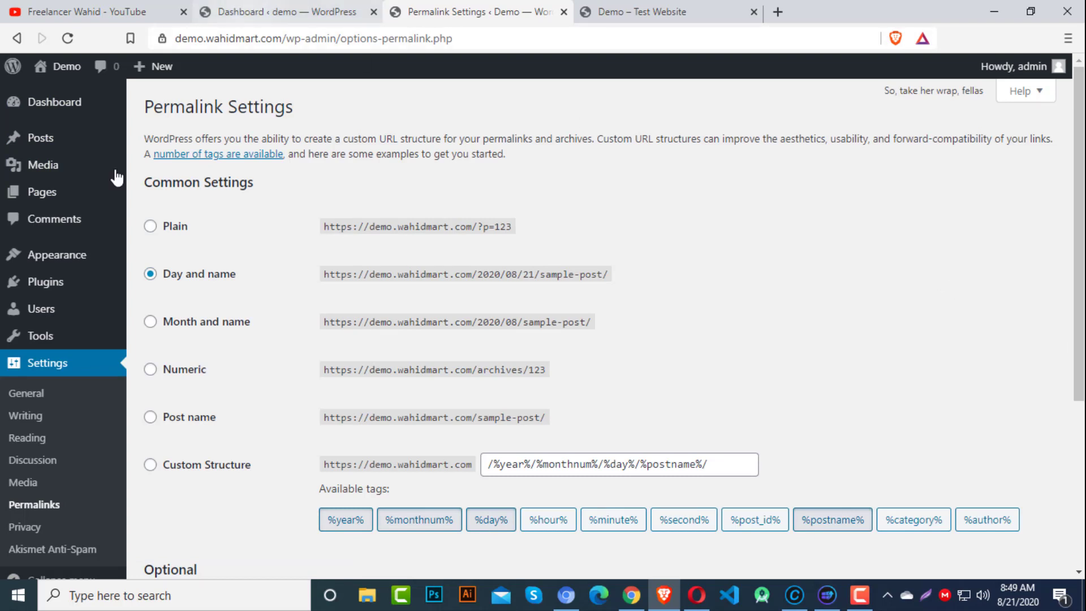
mouse_move(41, 138)
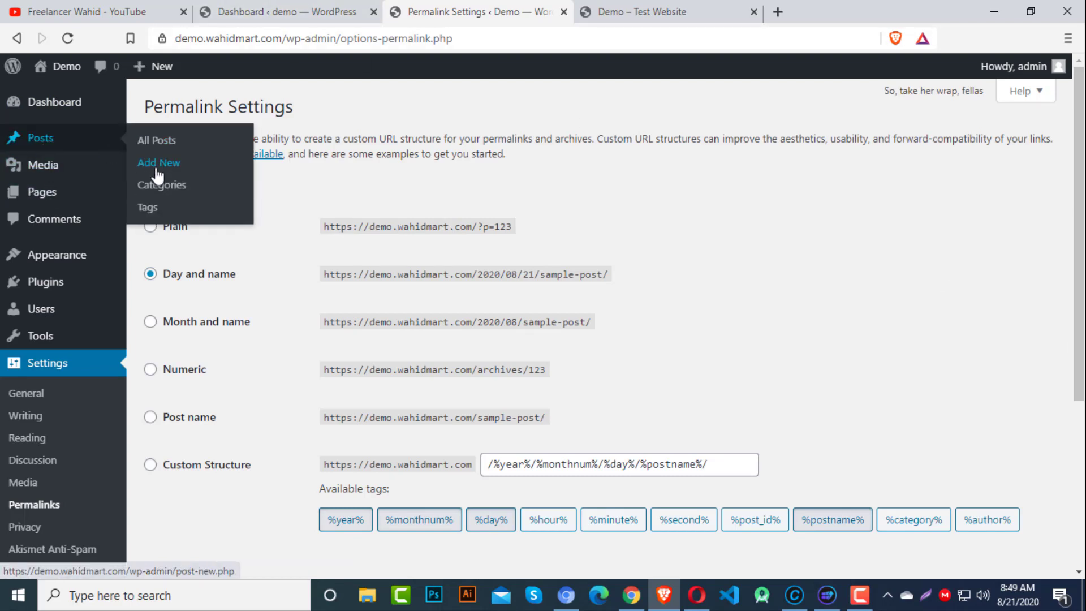
right_click(147, 142)
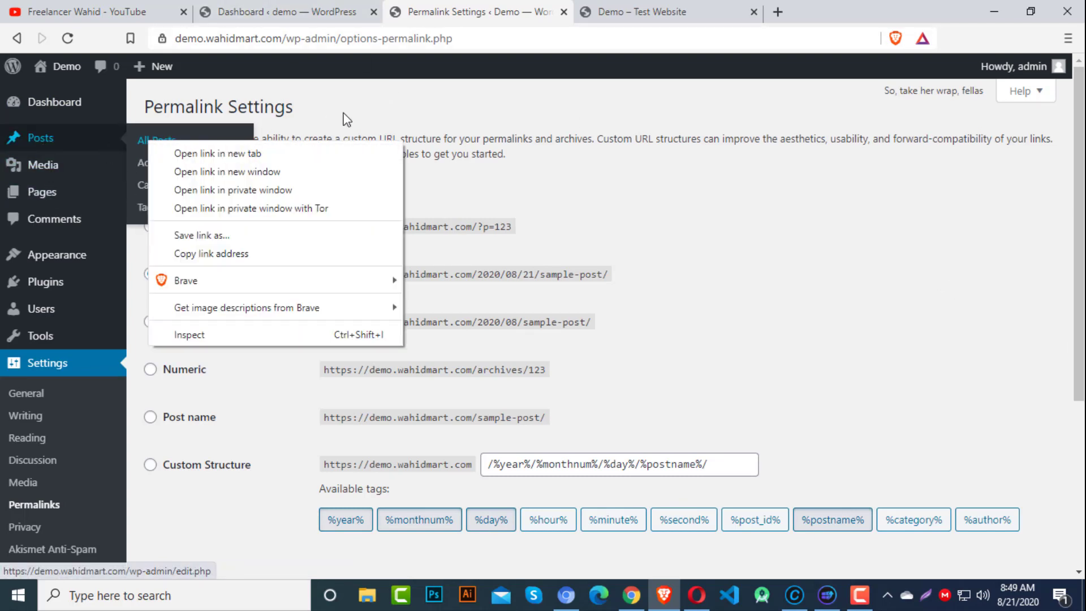
left_click(202, 154)
left_click(634, 11)
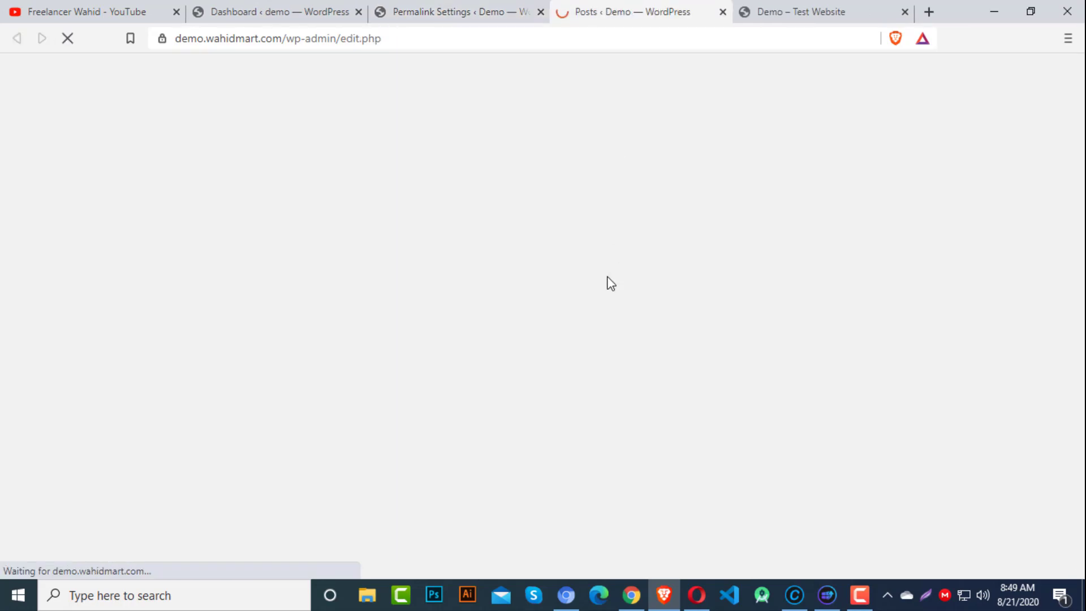
Step: View the Welcome! post in a new browser tab and examine the date and name part of its address
right_click(301, 243)
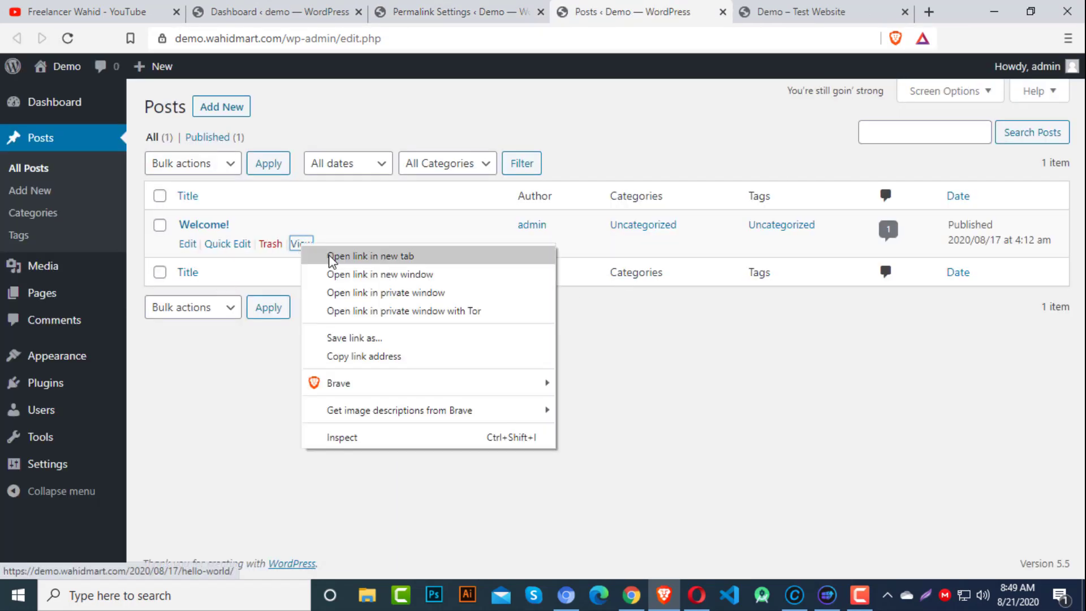
left_click(345, 250)
left_click(707, 13)
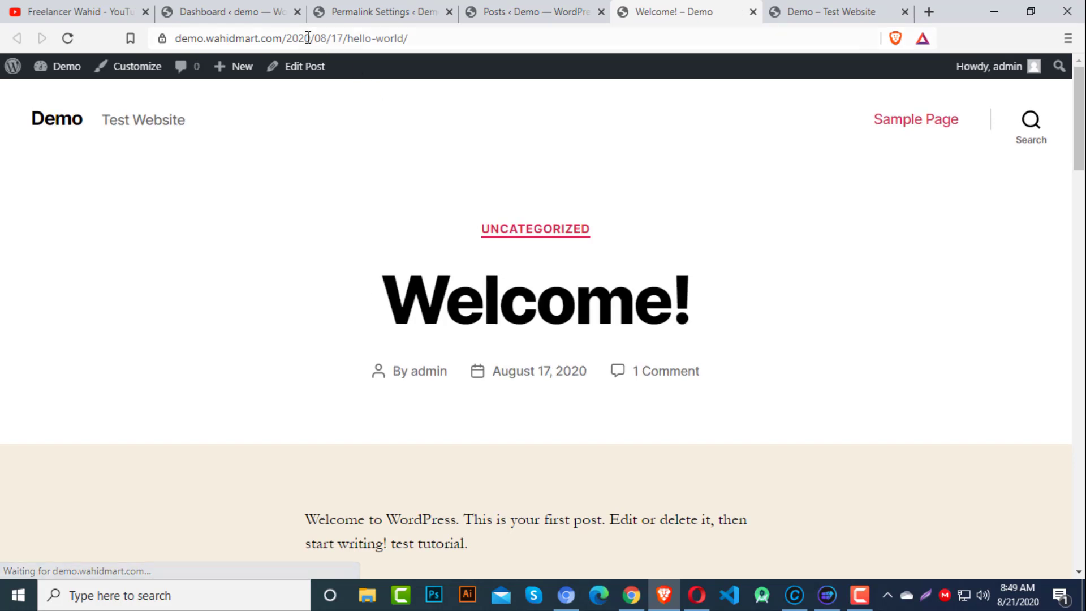
left_click_drag(285, 38, 403, 41)
left_click(514, 10)
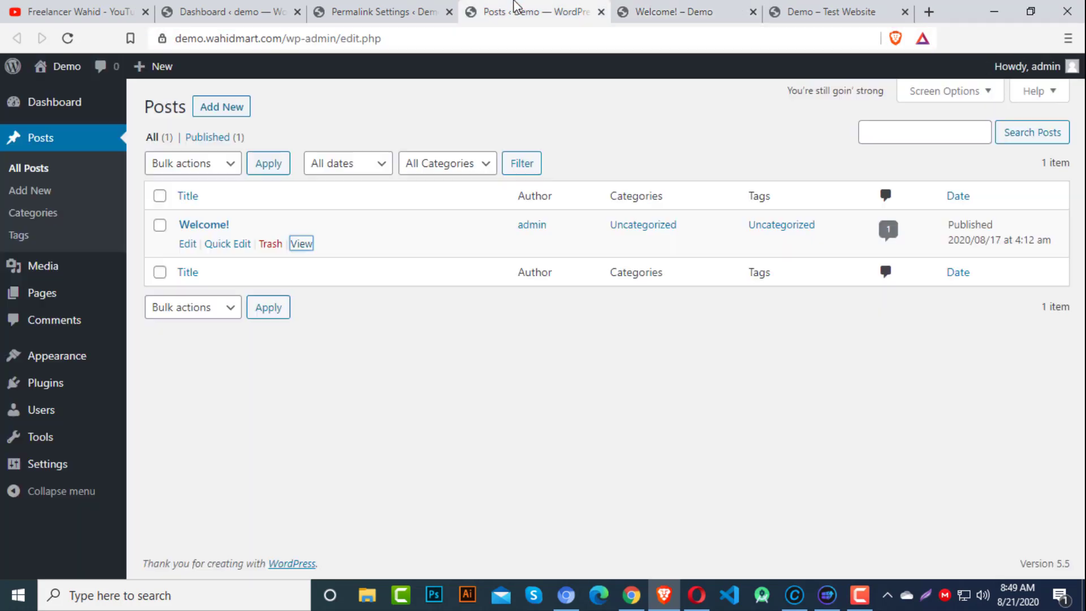
left_click(707, 8)
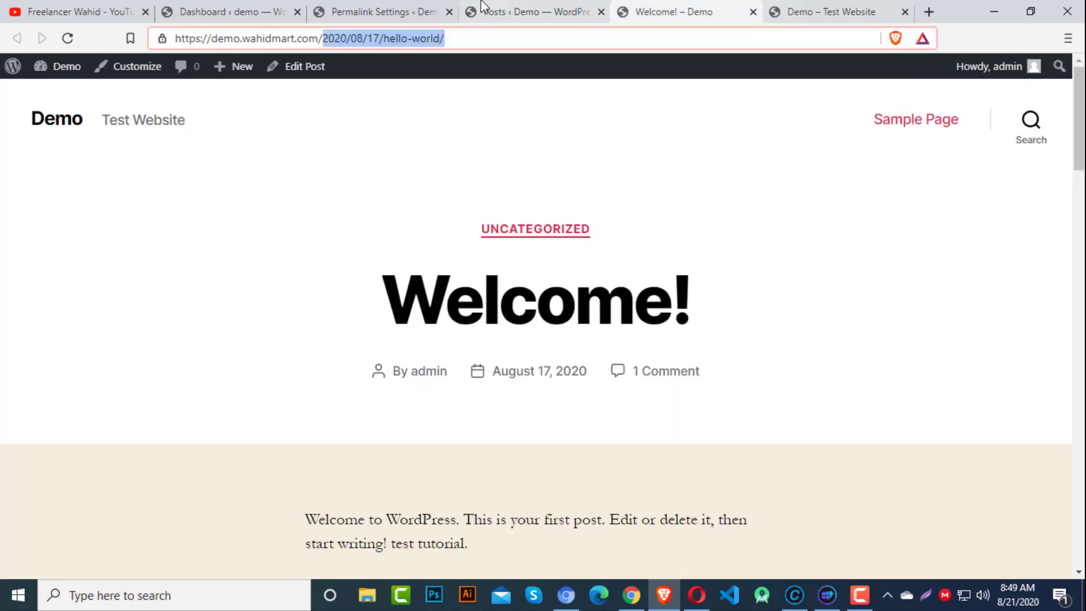
Step: Set the permalink structure to Post name and save the Permalink Settings
left_click(396, 12)
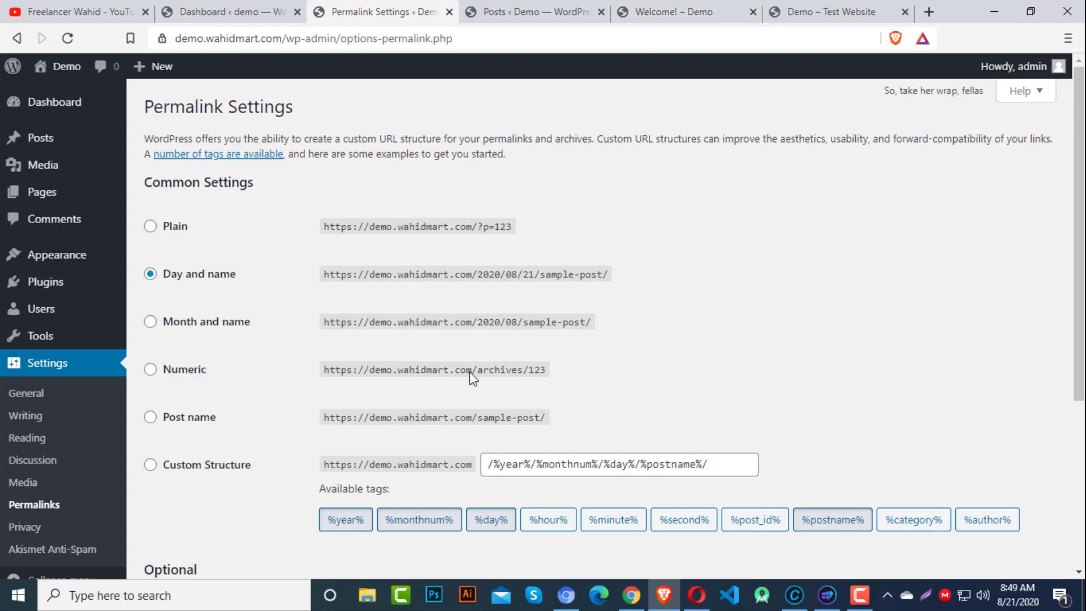
left_click(150, 417)
scroll(342, 543, "down", 5)
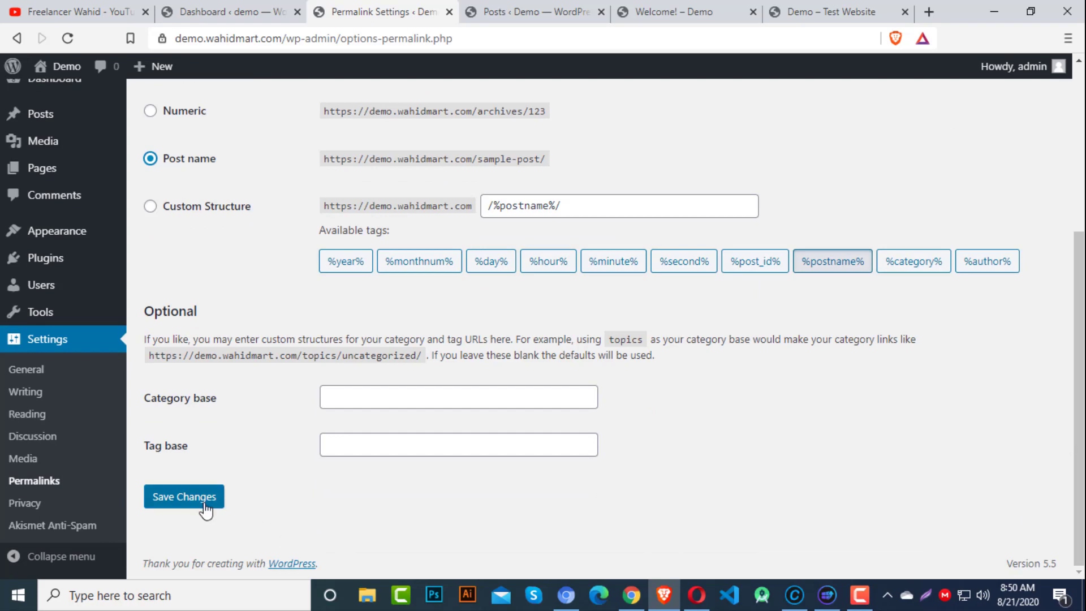
left_click(204, 502)
Step: Reload the open Welcome! post page to check its address under the saved permalink structure
left_click(671, 11)
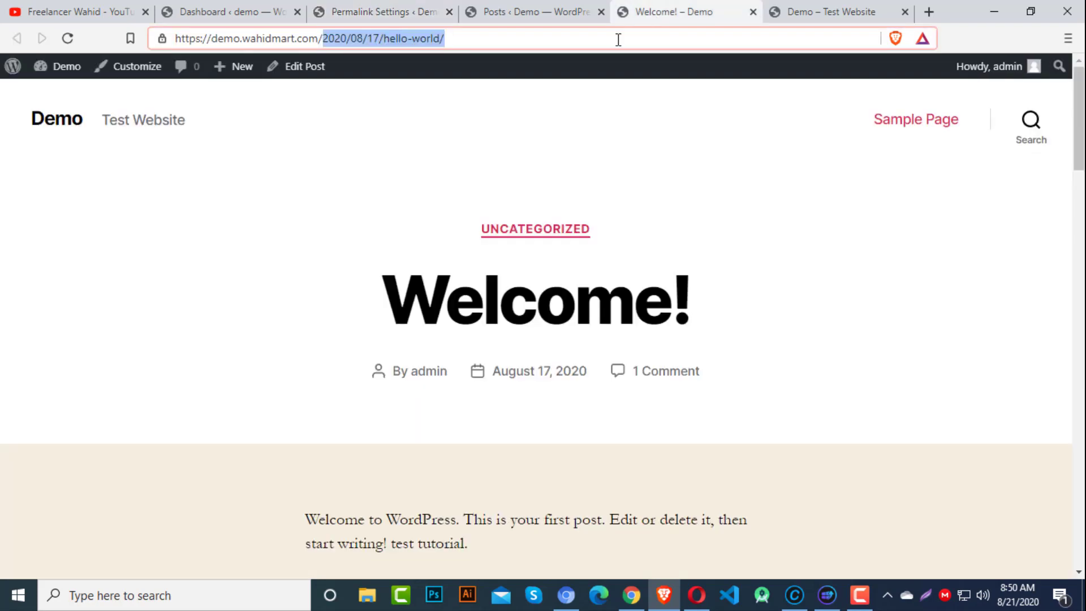
left_click(69, 38)
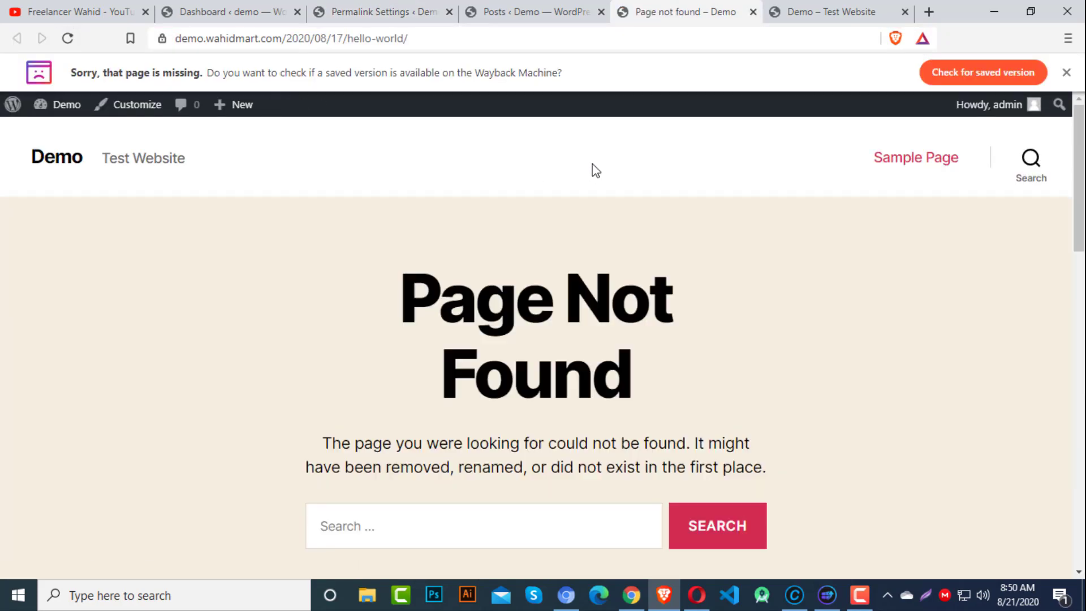
left_click(68, 38)
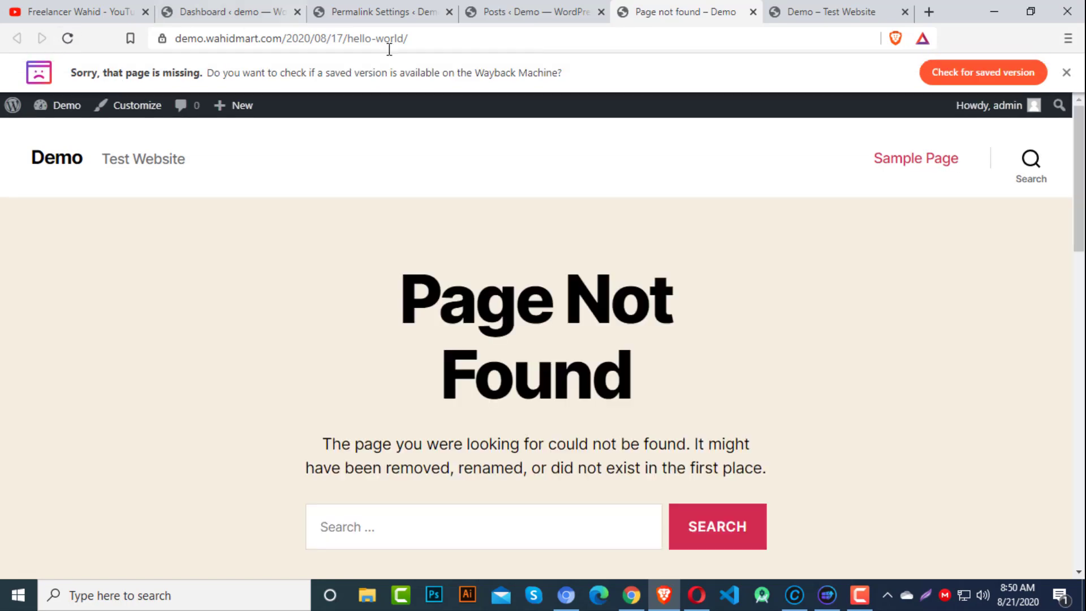
Step: Close the post's browser tab, reopen the Welcome! post from the posts list in a new tab, and inspect its address
left_click(753, 11)
left_click(551, 7)
right_click(301, 243)
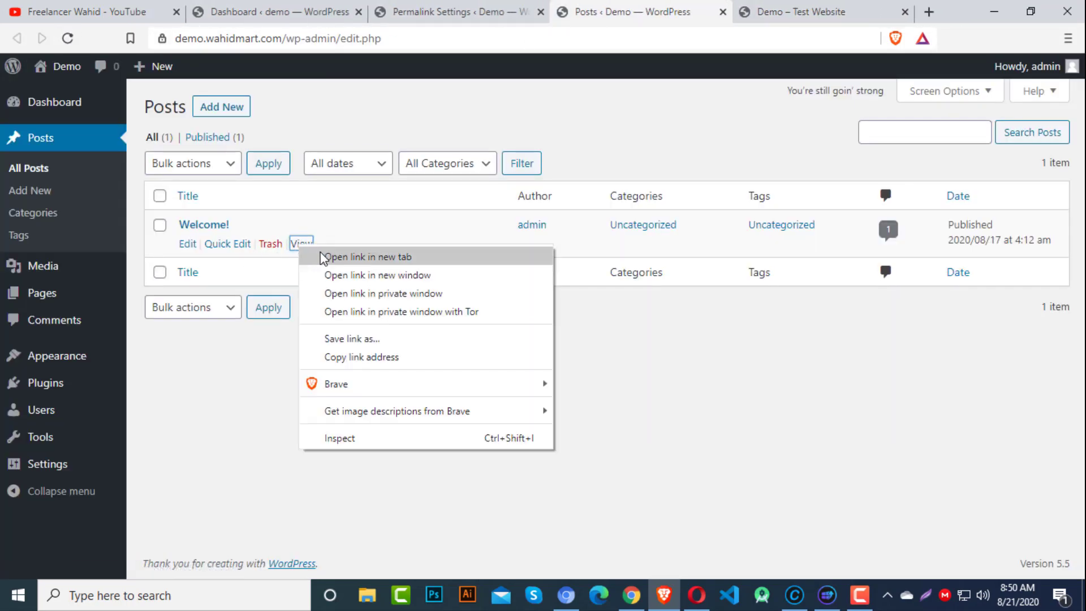
left_click(334, 250)
left_click(738, 8)
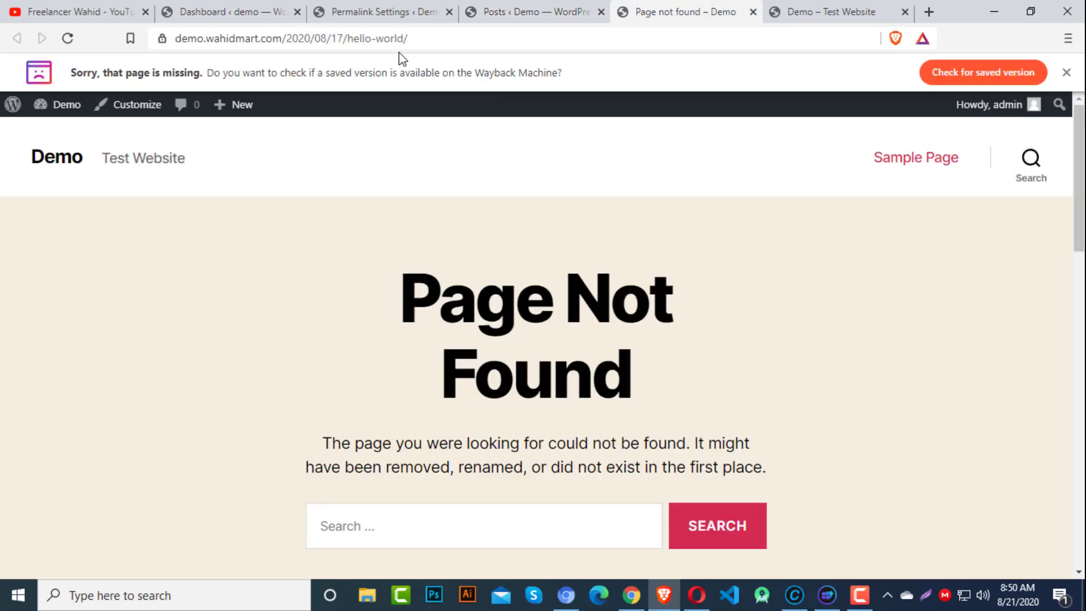
left_click_drag(291, 39, 411, 39)
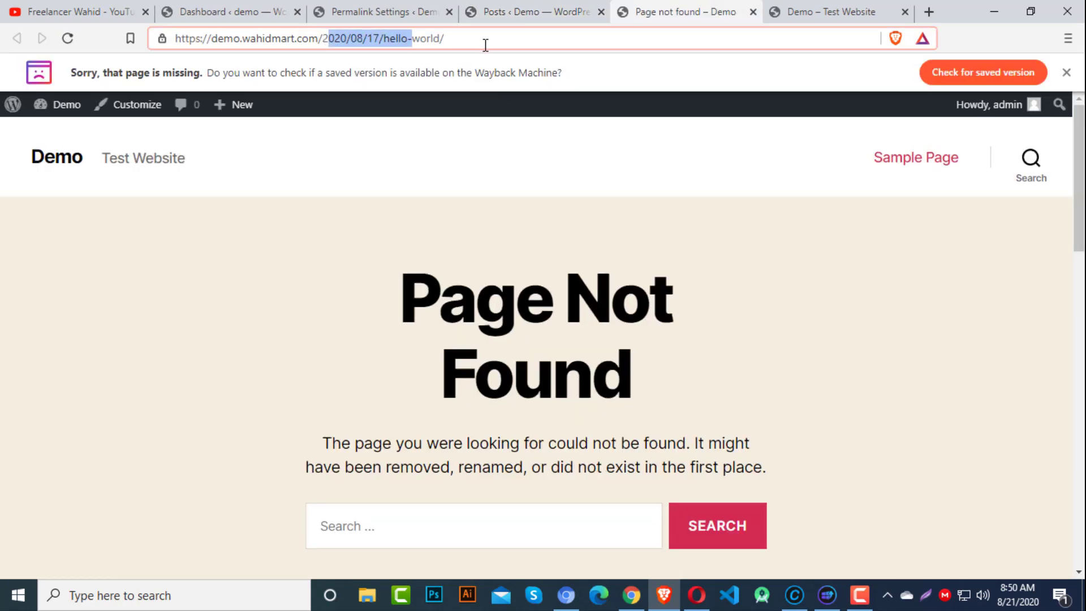
Step: Return to Permalink Settings and save the changes again with the Post name structure selected
left_click(404, 8)
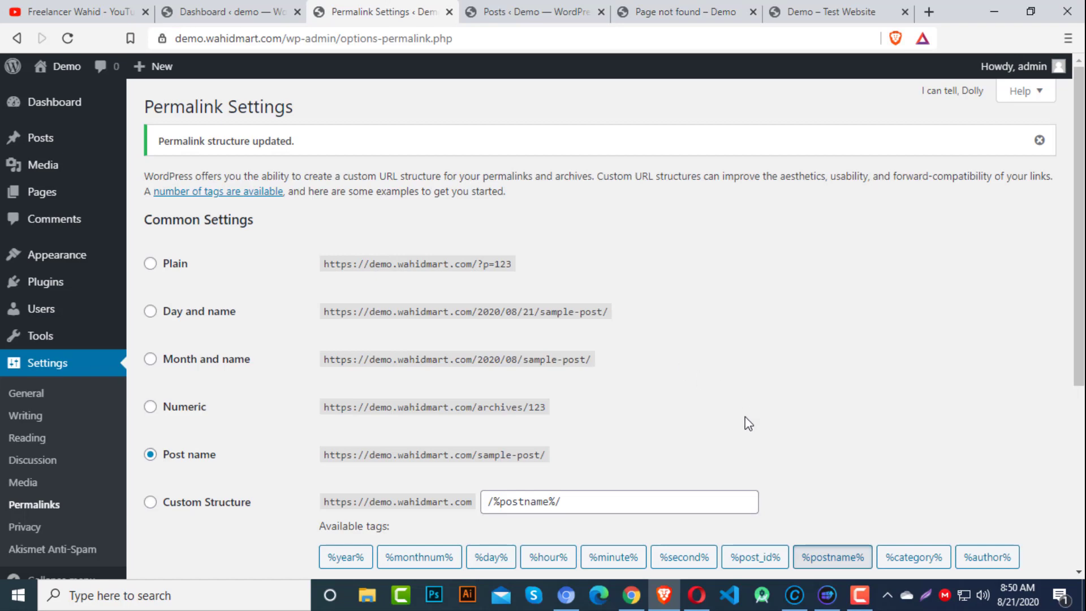
scroll(1047, 481, "down", 5)
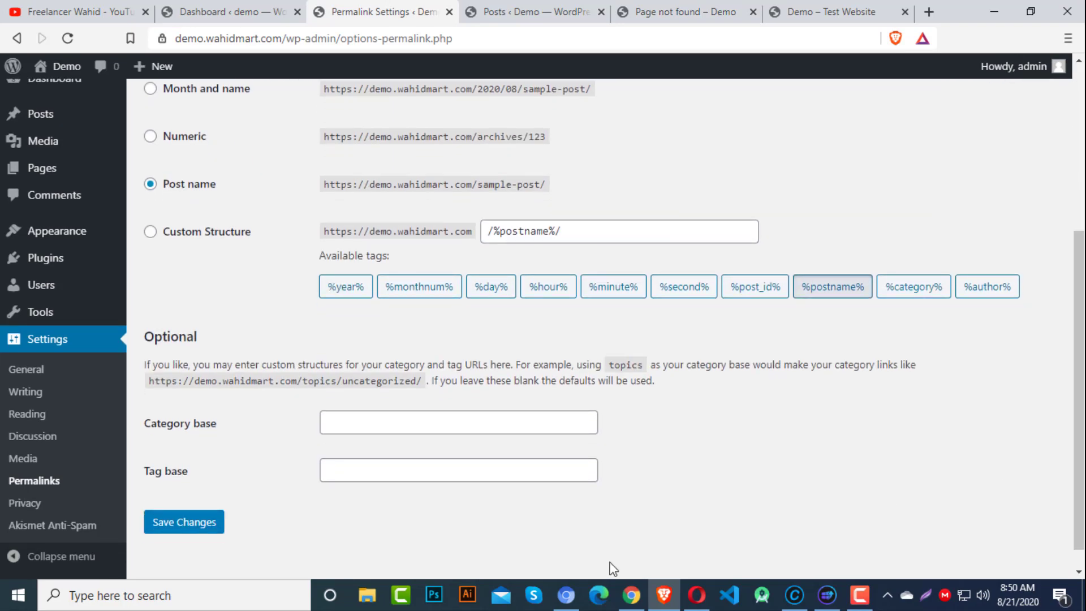
left_click(194, 521)
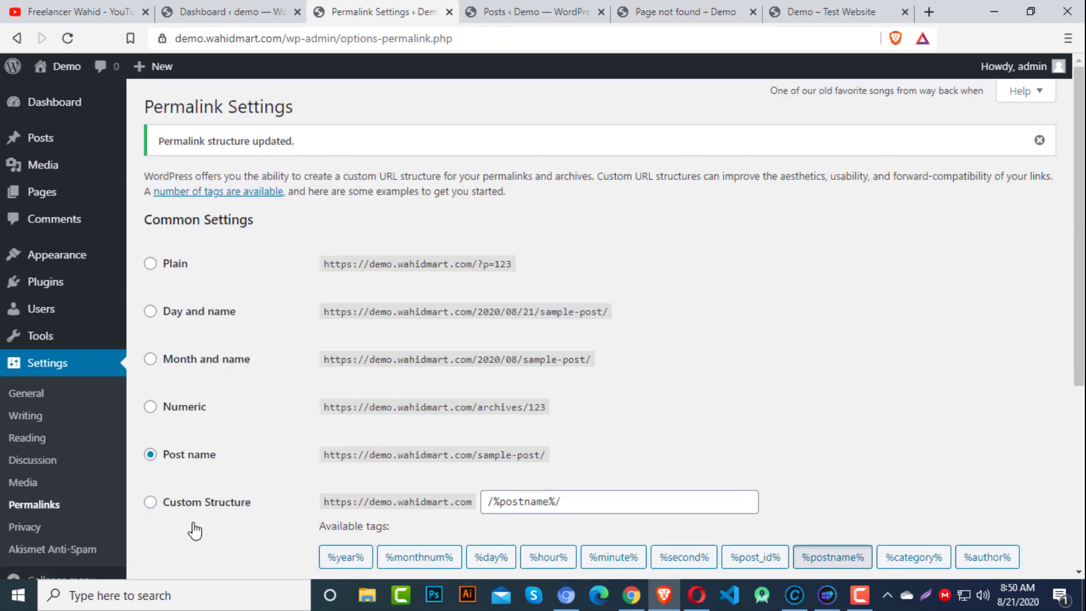
Step: Refresh the posts list, view the Welcome! post in a new browser tab, and examine the post name part of its address
key("ctrl+Tab")
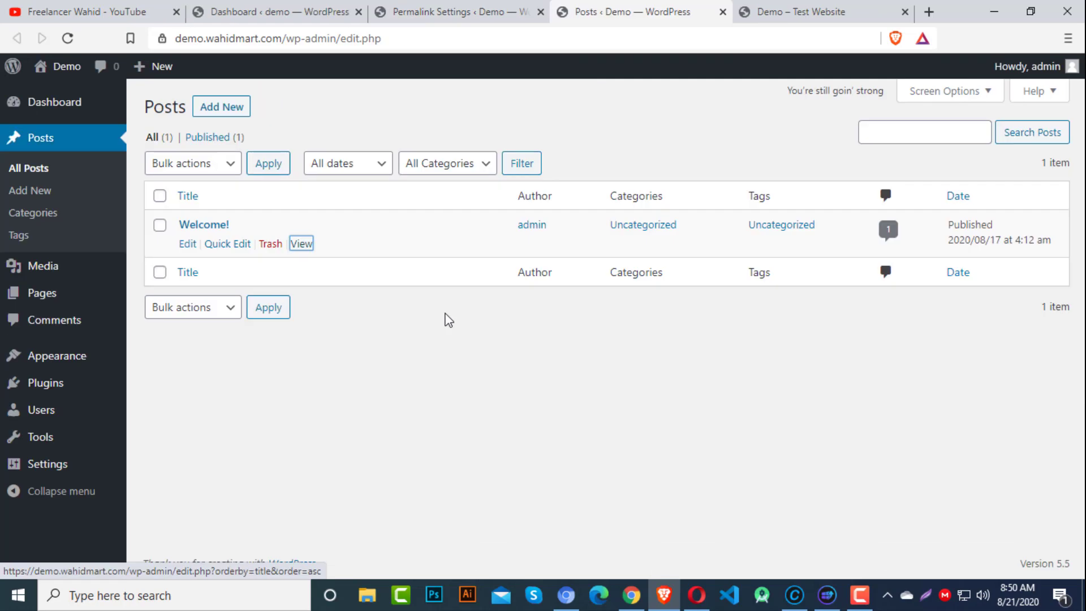
left_click(74, 38)
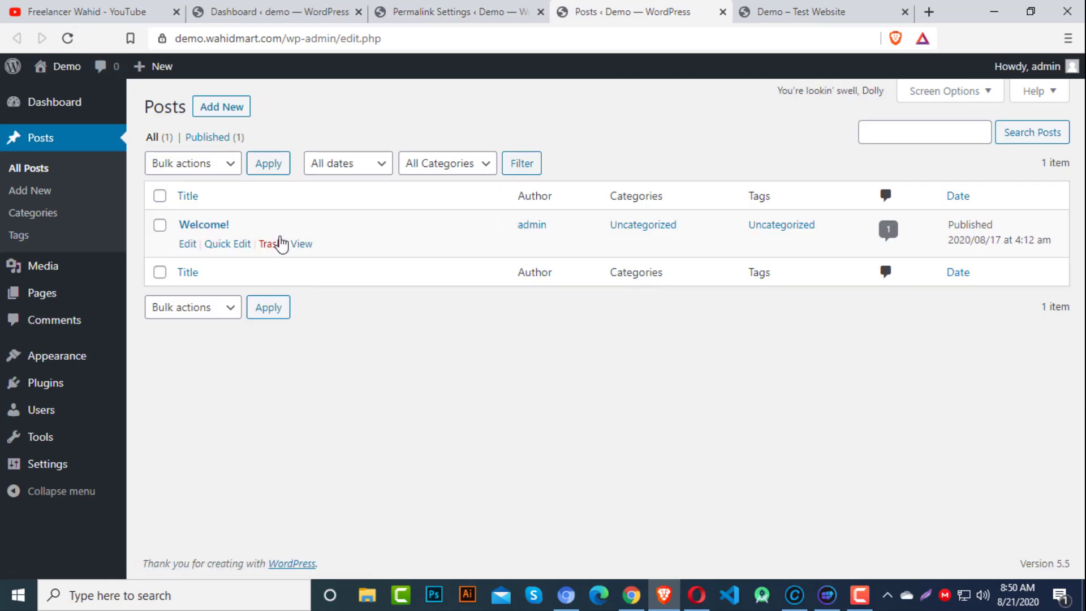
right_click(303, 244)
left_click(334, 256)
key("ctrl+Tab")
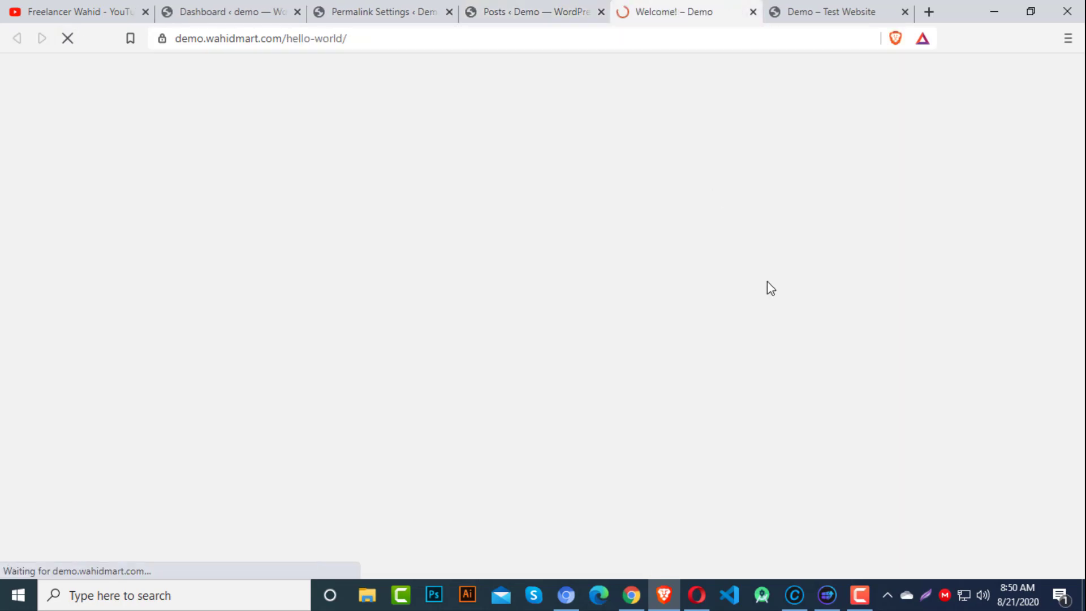
left_click_drag(314, 38, 349, 38)
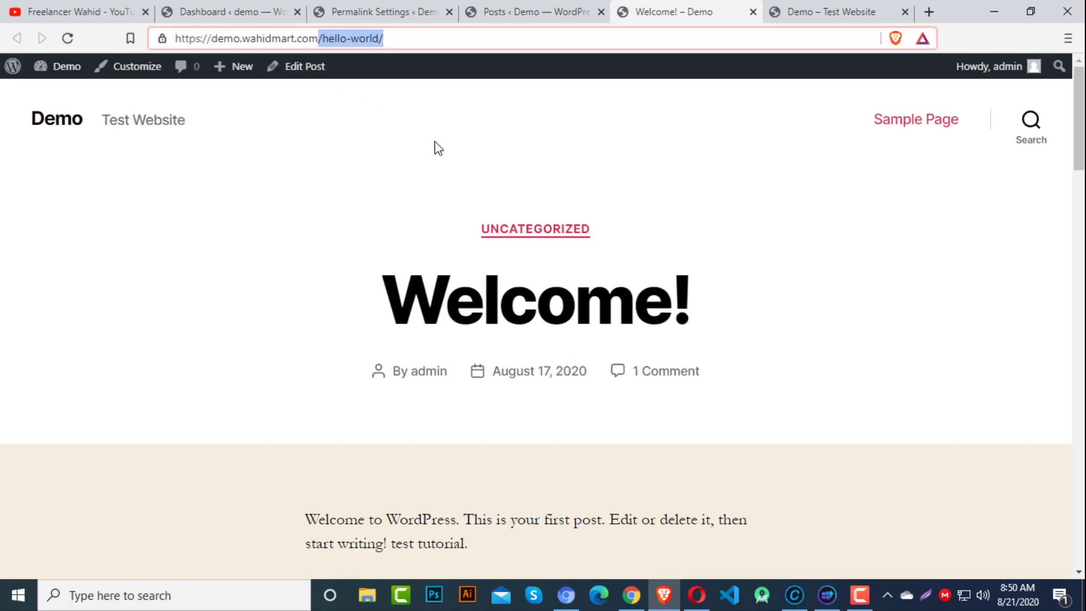
left_click(457, 160)
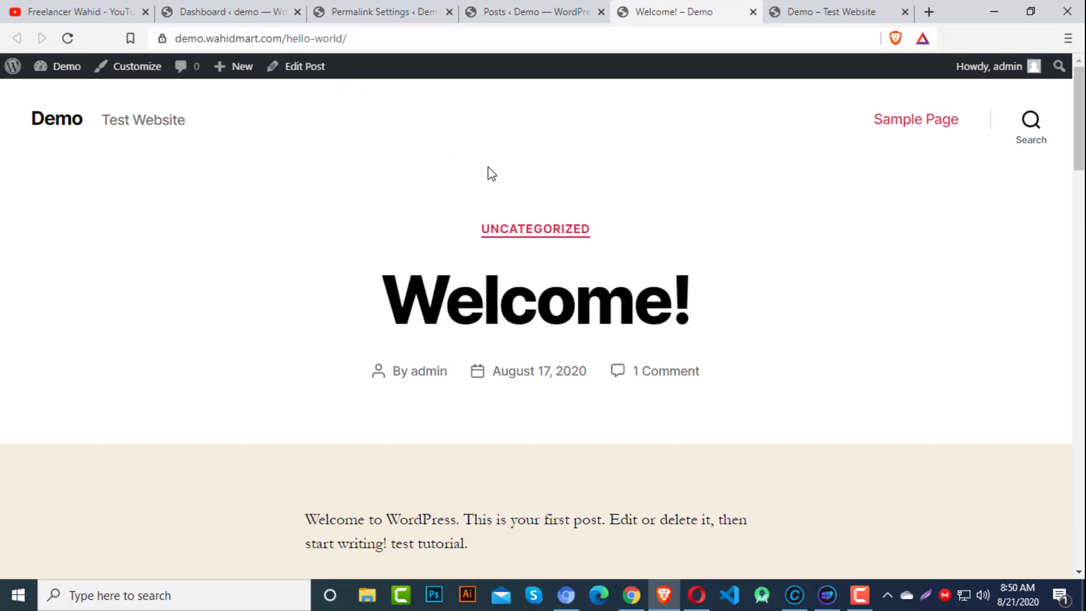
left_click_drag(194, 44, 400, 155)
left_click(405, 164)
left_click_drag(288, 38, 339, 38)
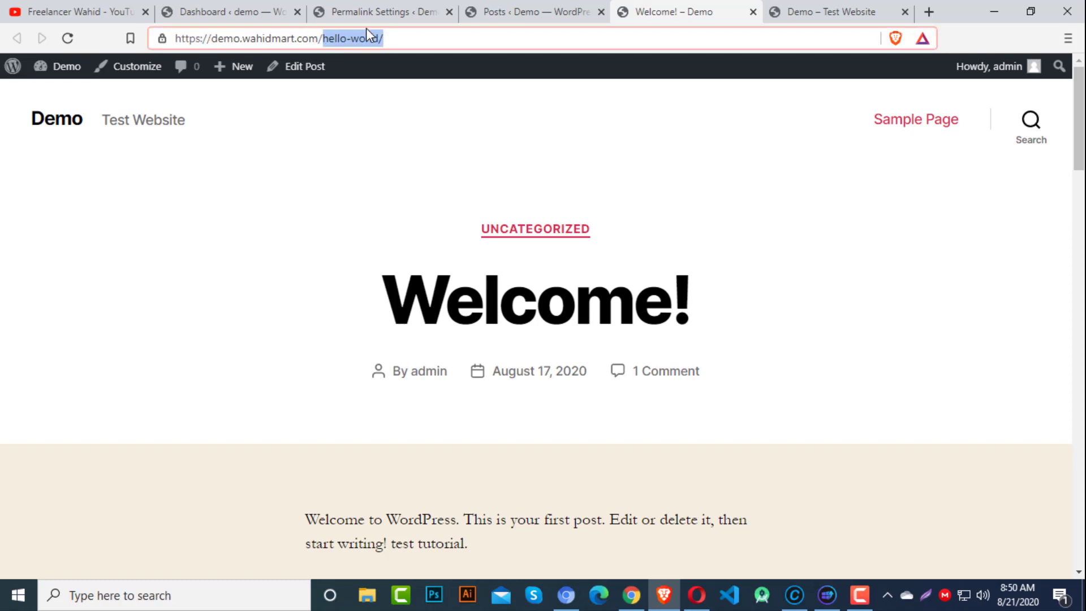
Step: Review the optional Category base and Tag base fields in Permalink Settings against the post's address, and open the Privacy Settings
left_click(380, 11)
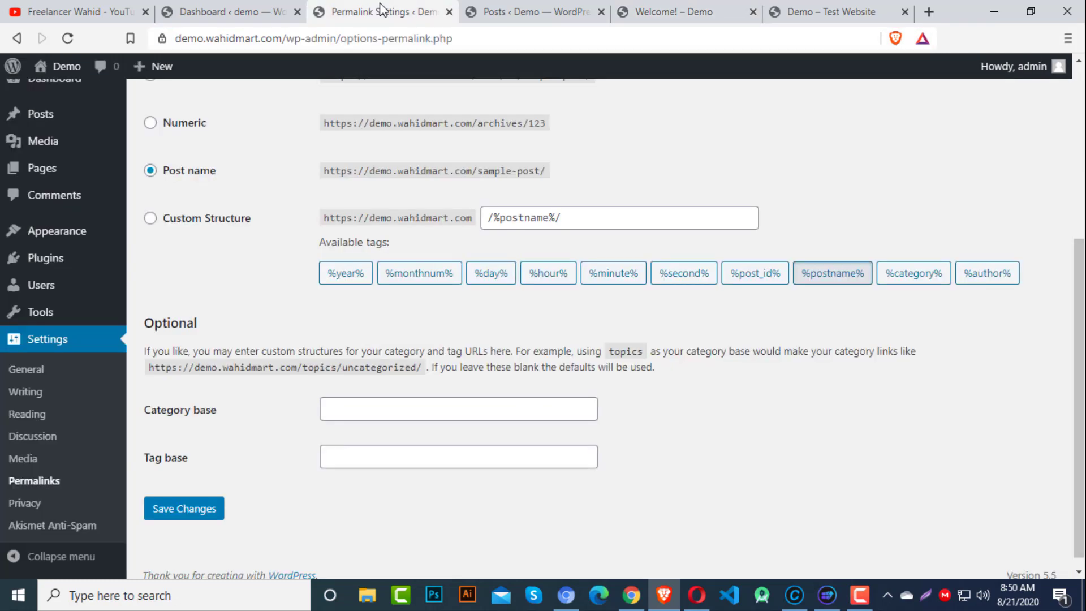
left_click(360, 409)
left_click(639, 9)
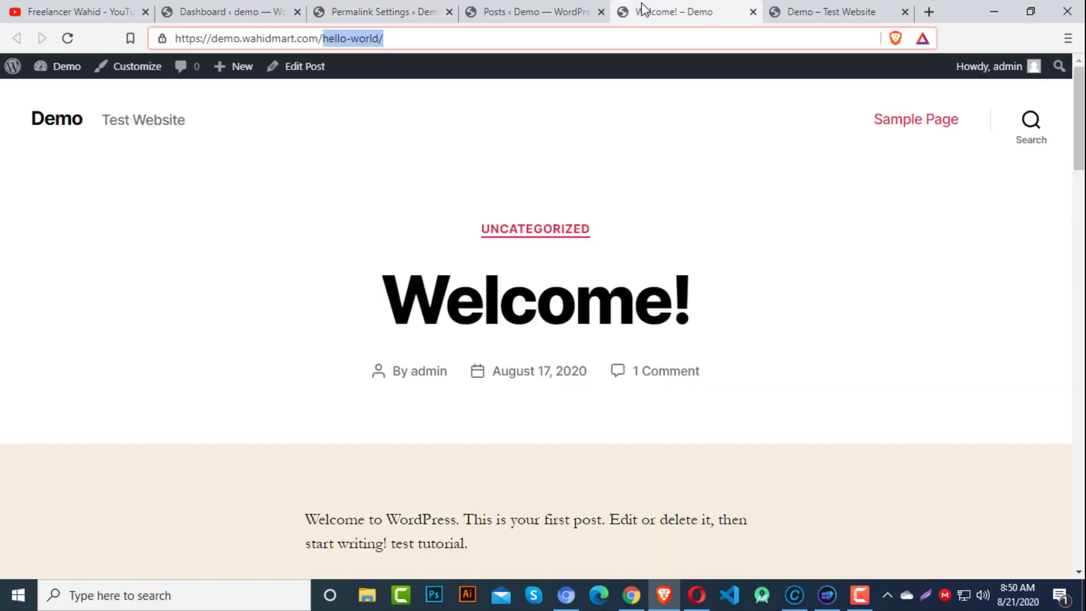
left_click(368, 10)
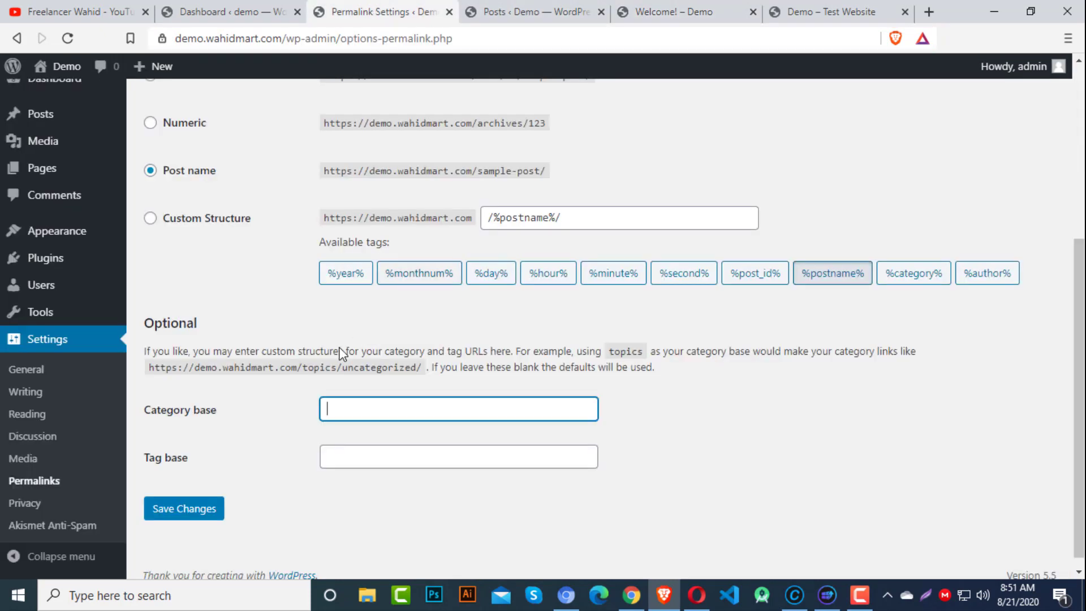
left_click(350, 464)
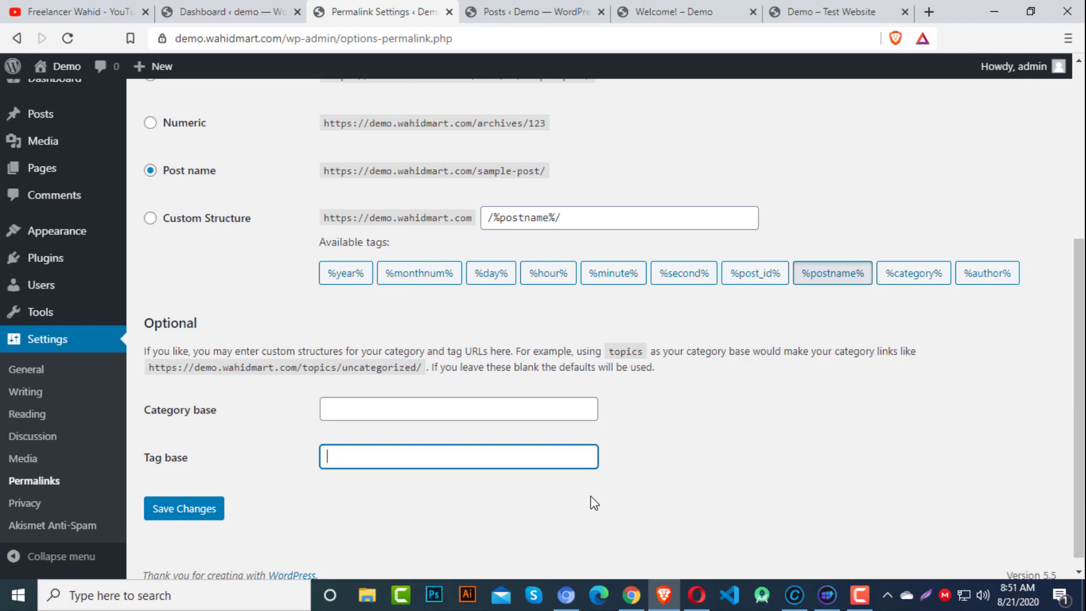
left_click(394, 408)
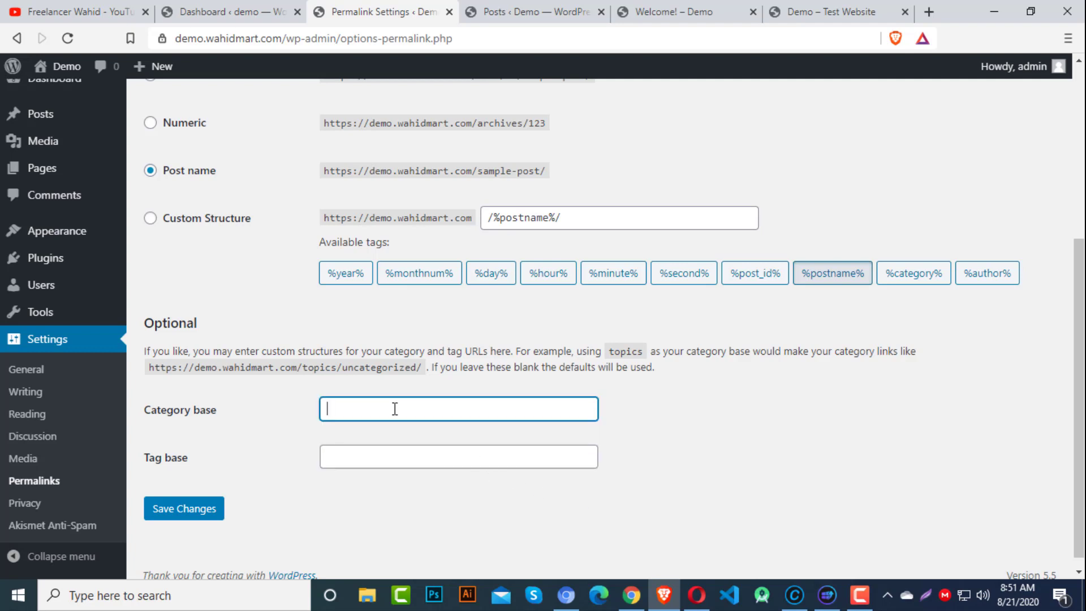
left_click(366, 451)
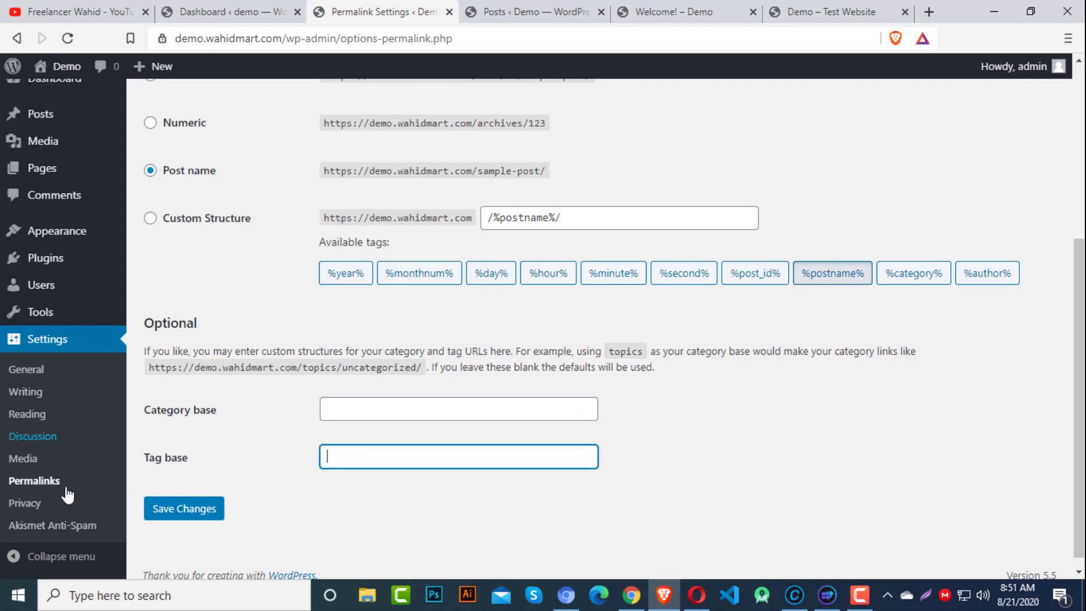
left_click(19, 509)
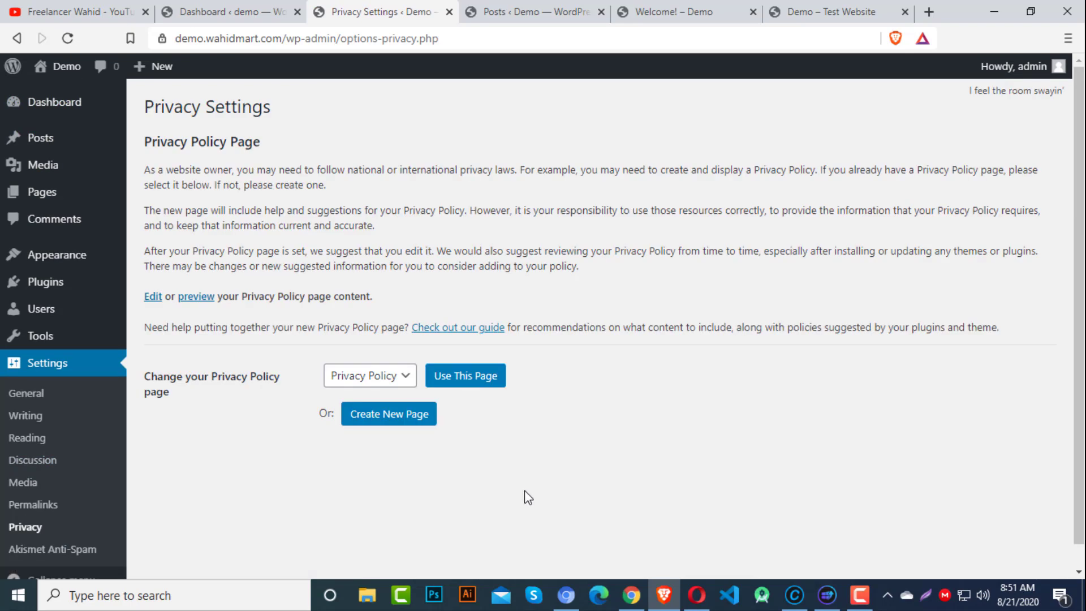
Step: Open ceo.wahidmart.com in a new browser tab
left_click(915, 13)
type("c")
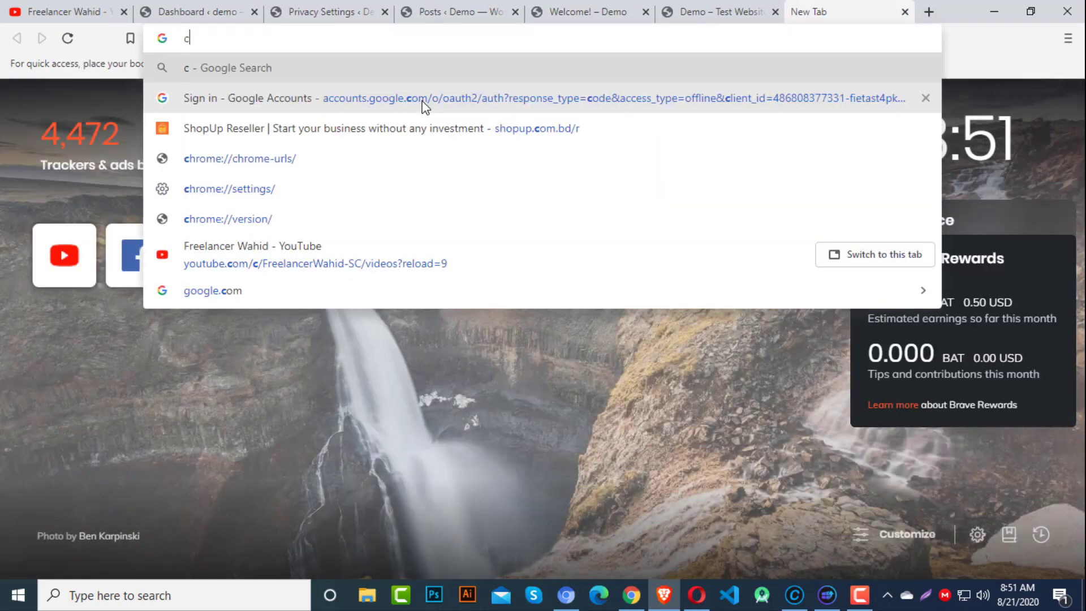
type("eo")
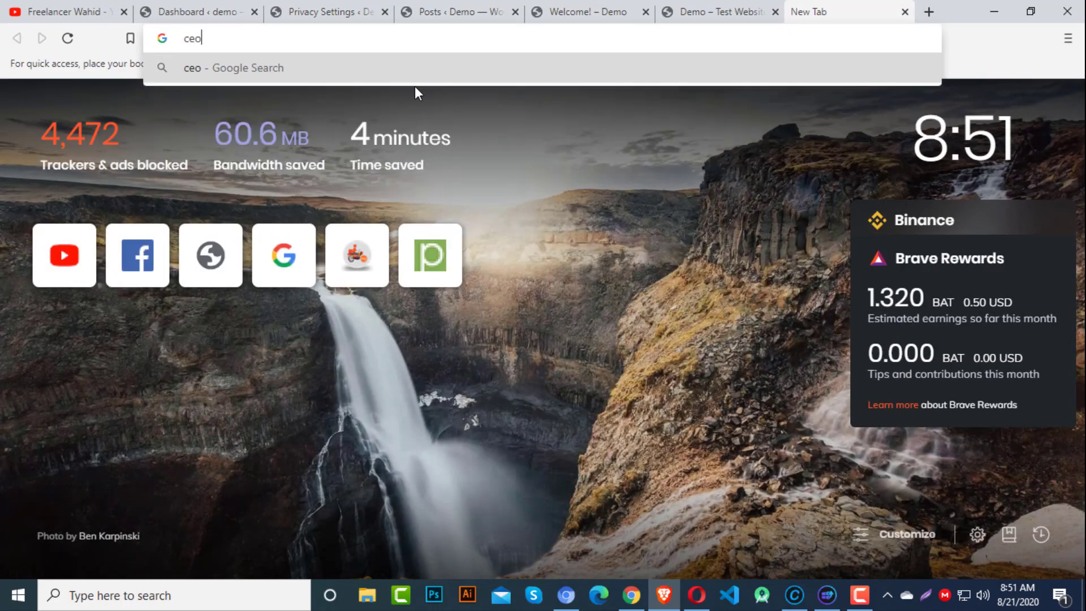
type(".wa")
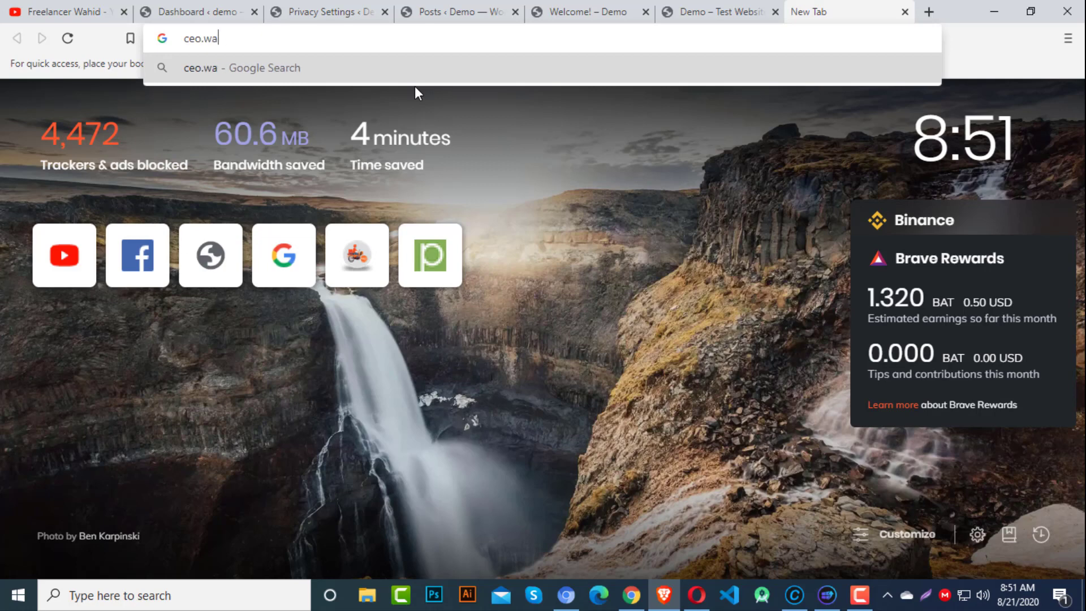
type("hidmart.com")
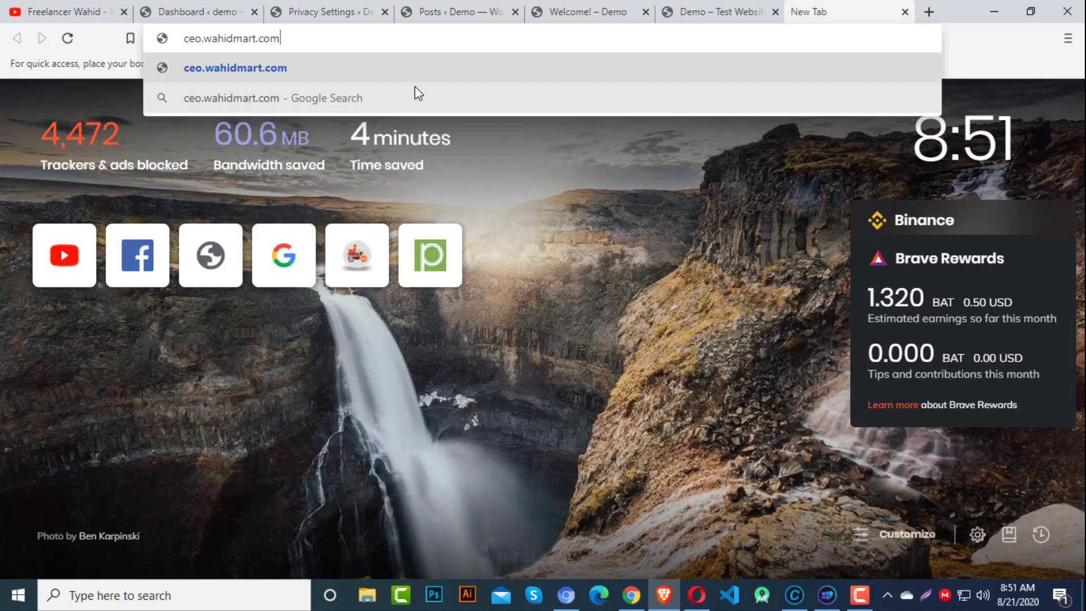
key("Return")
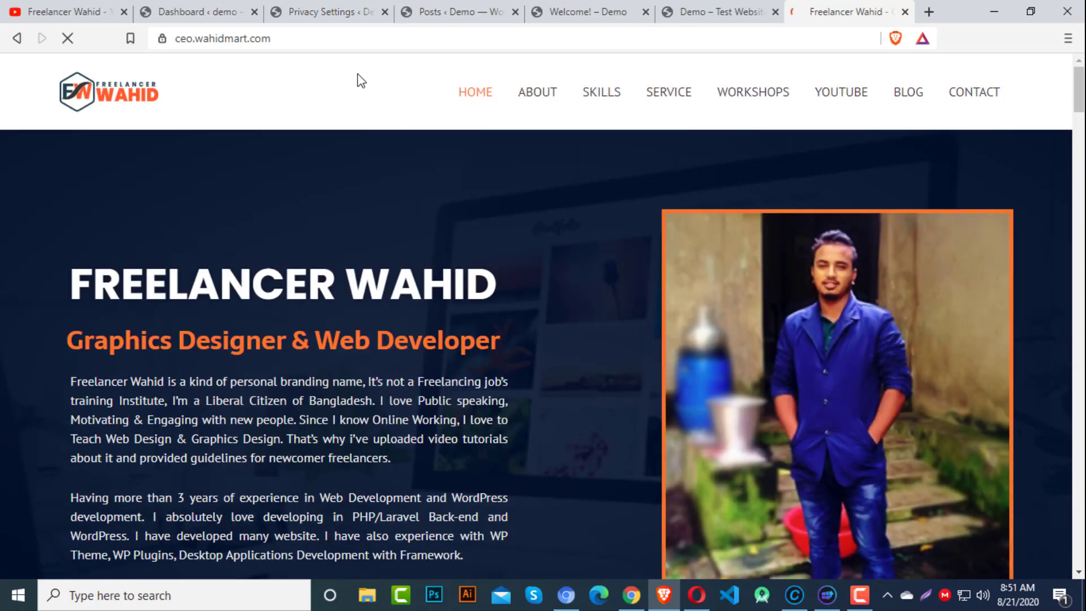
mouse_move(1079, 80)
left_mouse_down()
mouse_move(1079, 537)
mouse_move(1080, 76)
left_mouse_up()
Step: Change the subdomain in the site address to tech and load tech.wahidmart.com
left_click(357, 38)
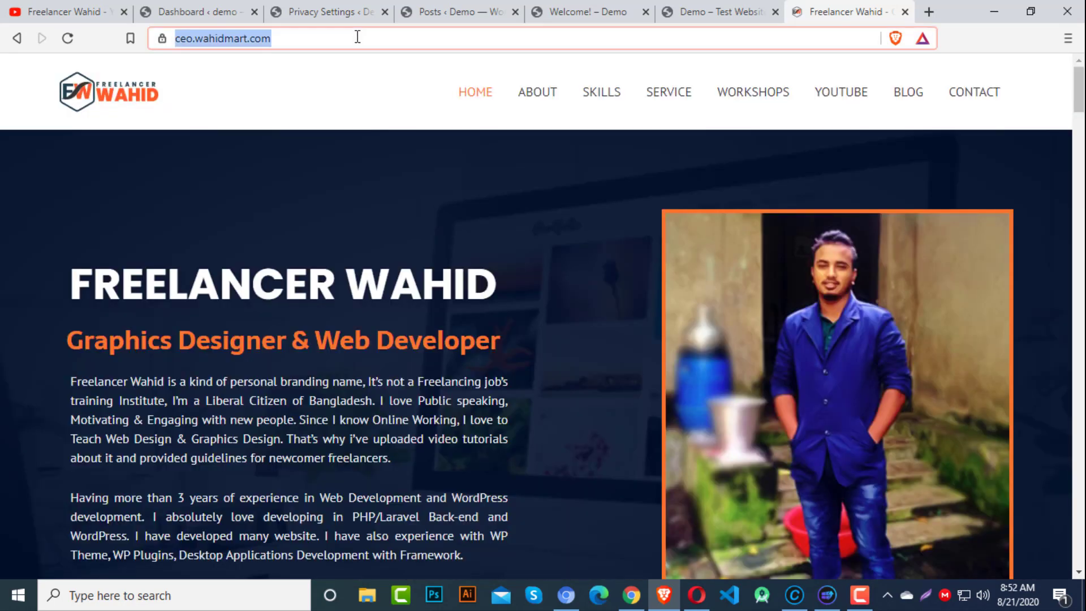
left_click(213, 38)
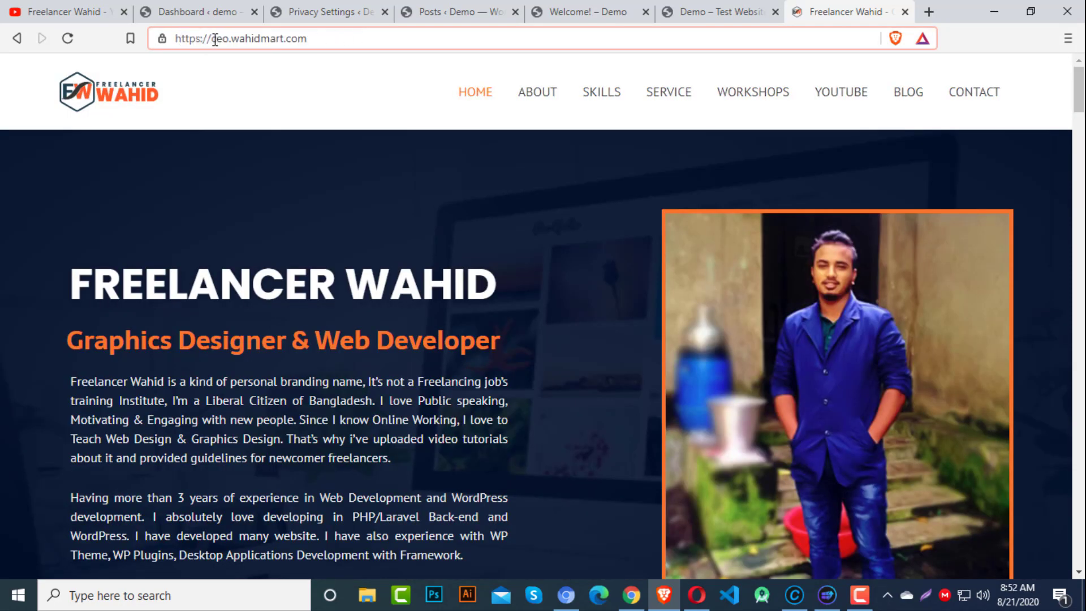
left_click_drag(213, 38, 229, 41)
type("t")
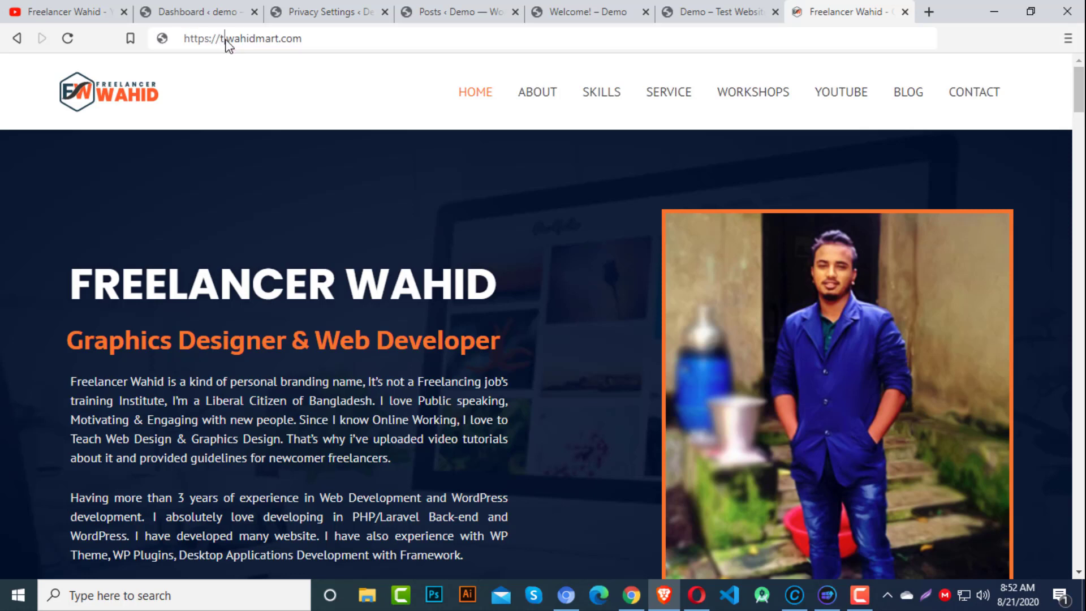
type("ech.")
key("Return")
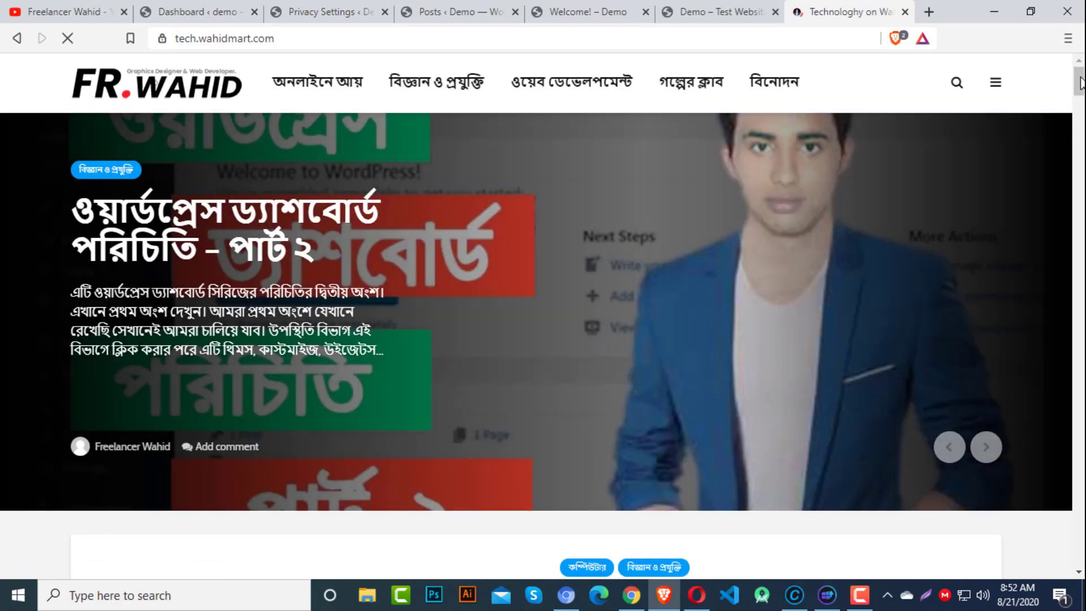
Step: Find the site's footer and open its privacy policy page, গোপনীয়তা নীতি
left_click_drag(1078, 85, 1078, 490)
scroll(302, 359, "down", 10)
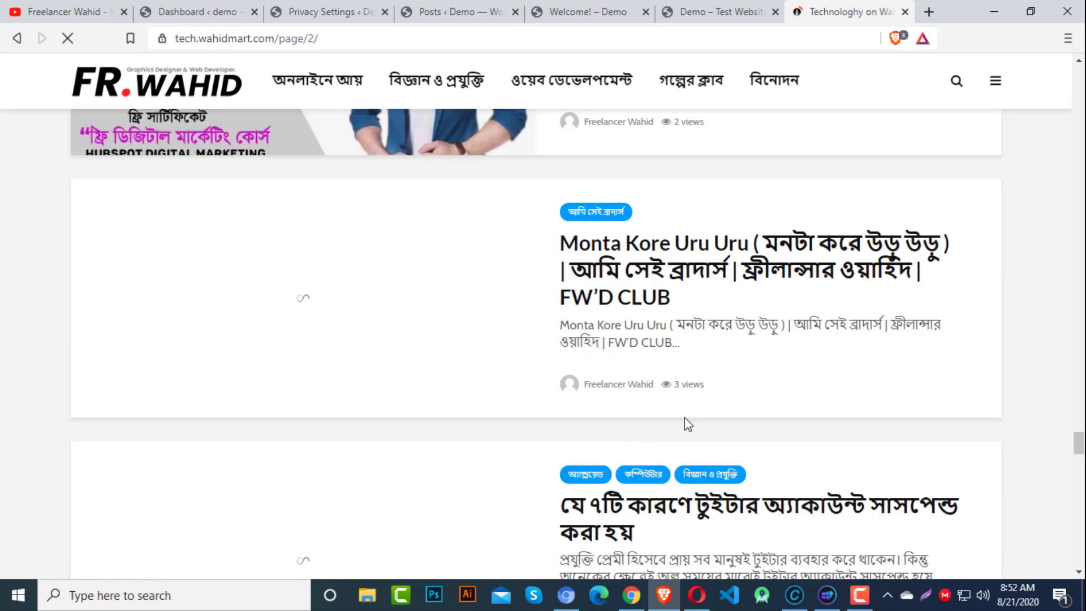
scroll(684, 421, "down", 10)
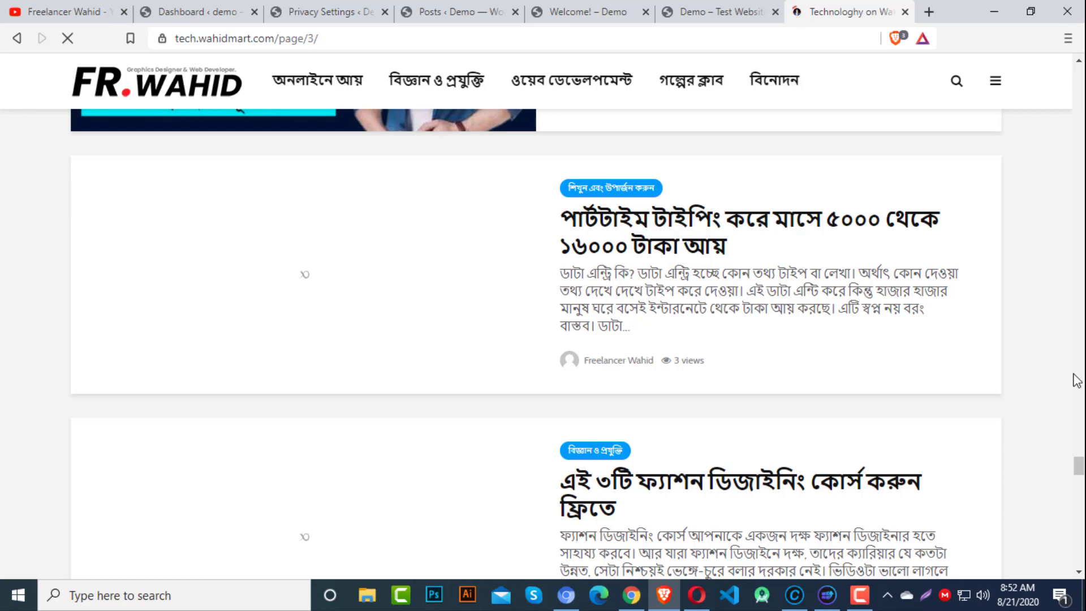
scroll(642, 444, "down", 10)
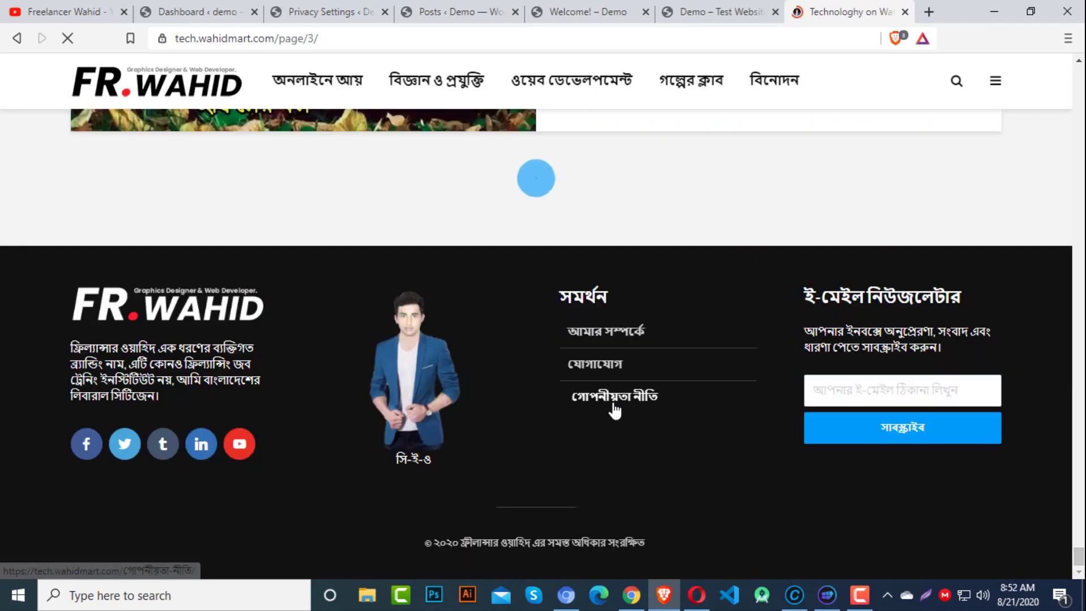
left_click(613, 399)
Step: Read through the গোপনীয়তা নীতি page as an example of a published privacy policy, from its title to the footer
left_click_drag(282, 186, 637, 181)
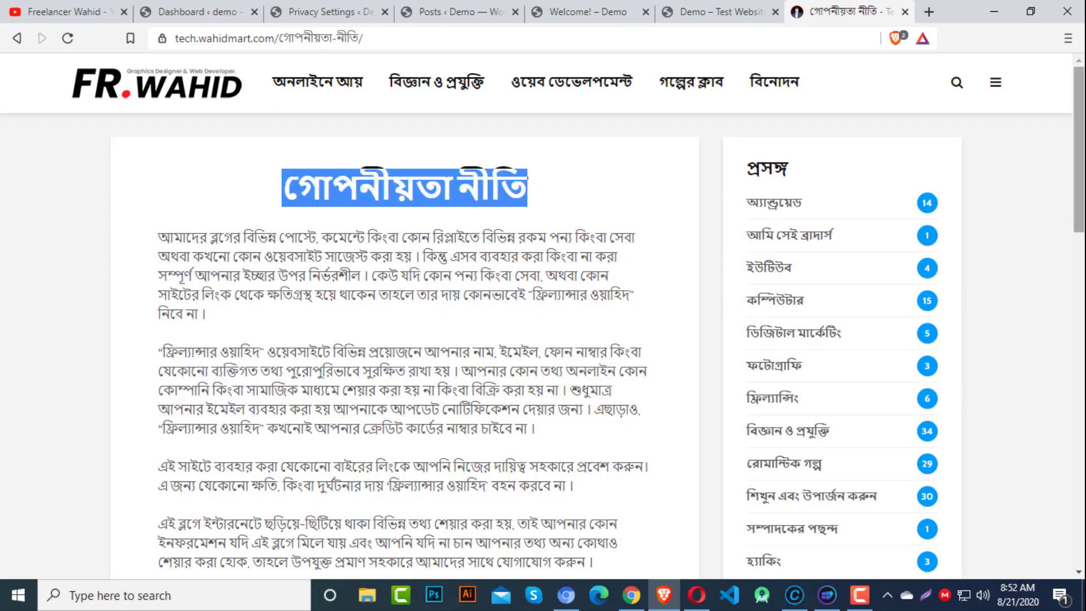
scroll(404, 317, "down", 10)
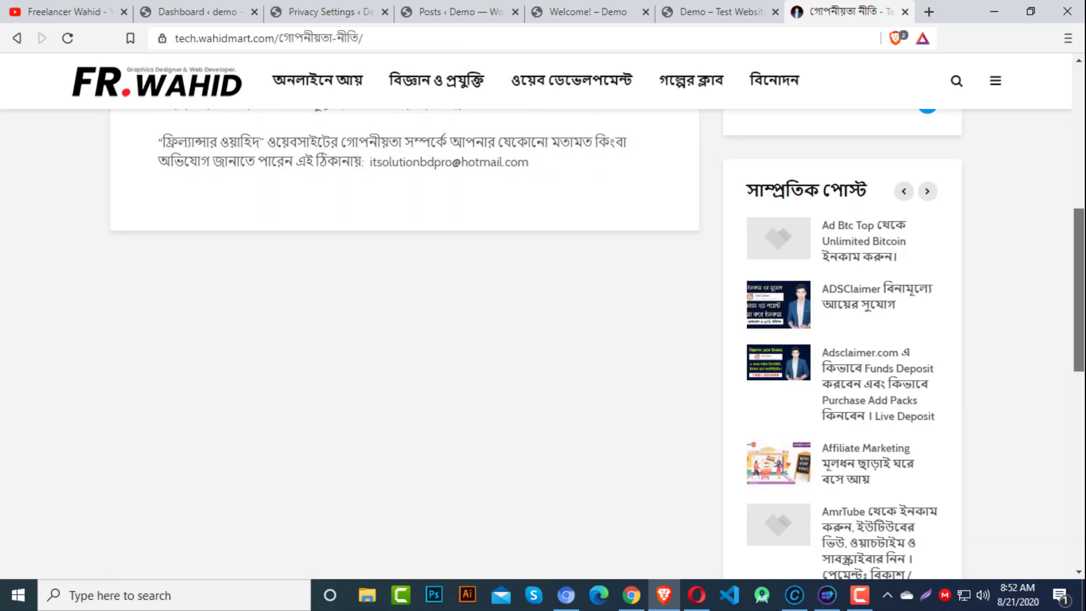
scroll(404, 317, "up", 10)
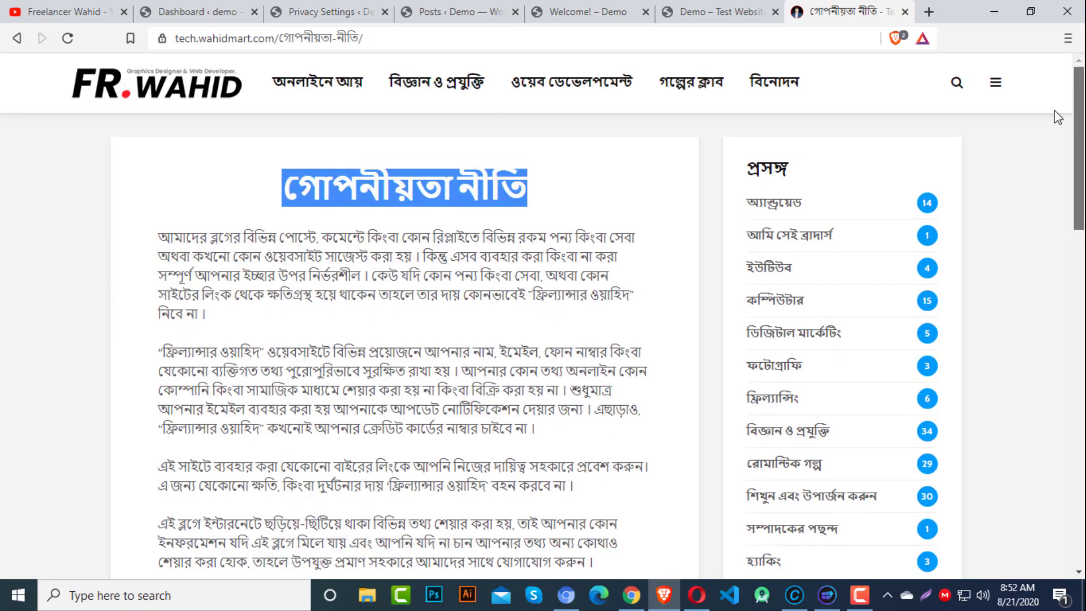
left_click(588, 201)
scroll(574, 154, "down", 10)
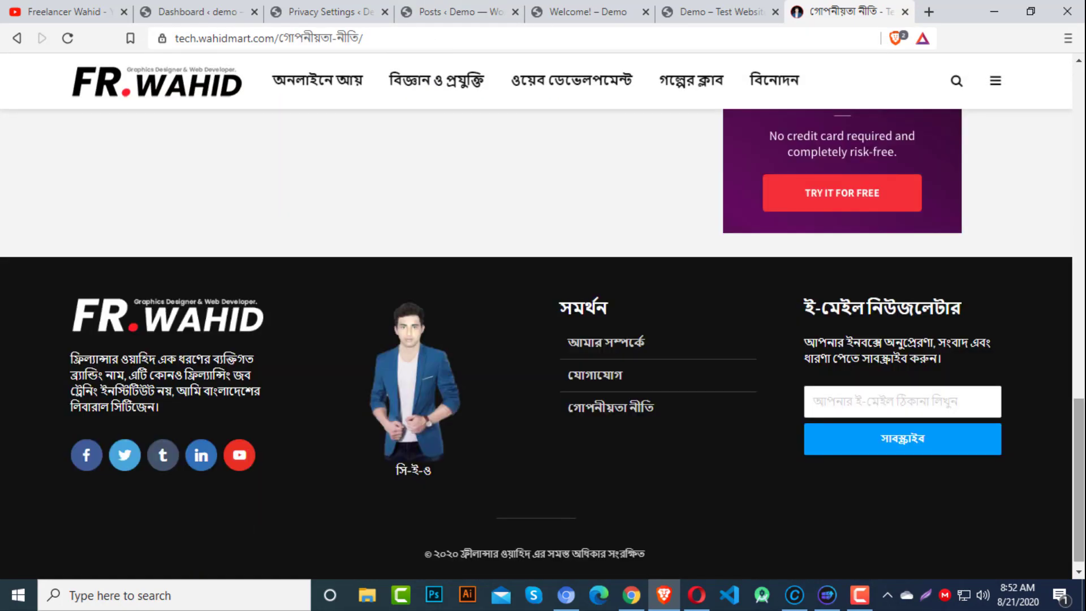
scroll(1024, 119, "up", 10)
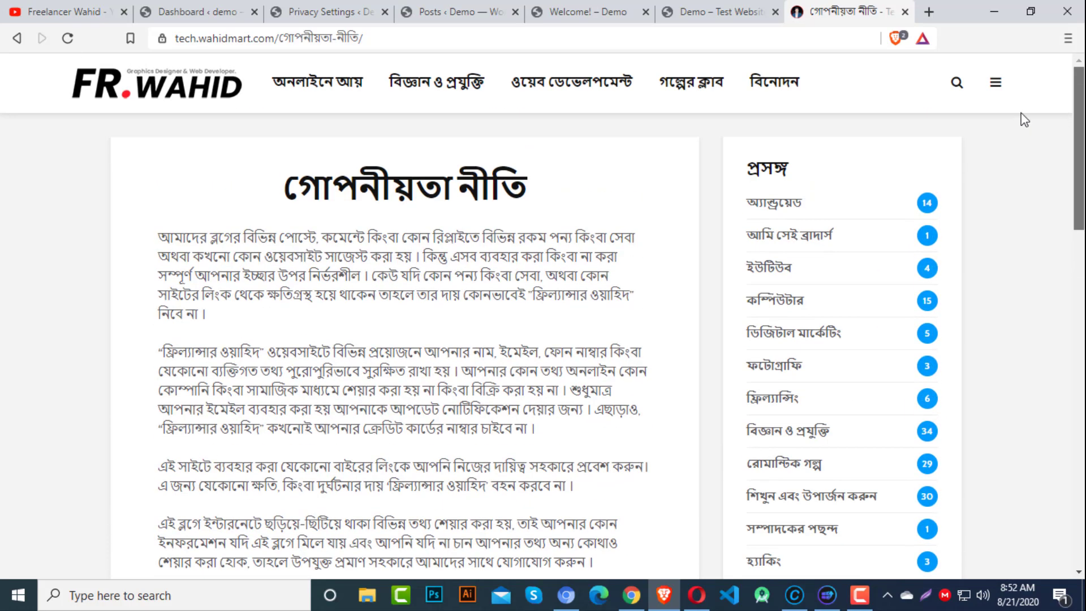
left_click_drag(552, 175, 285, 157)
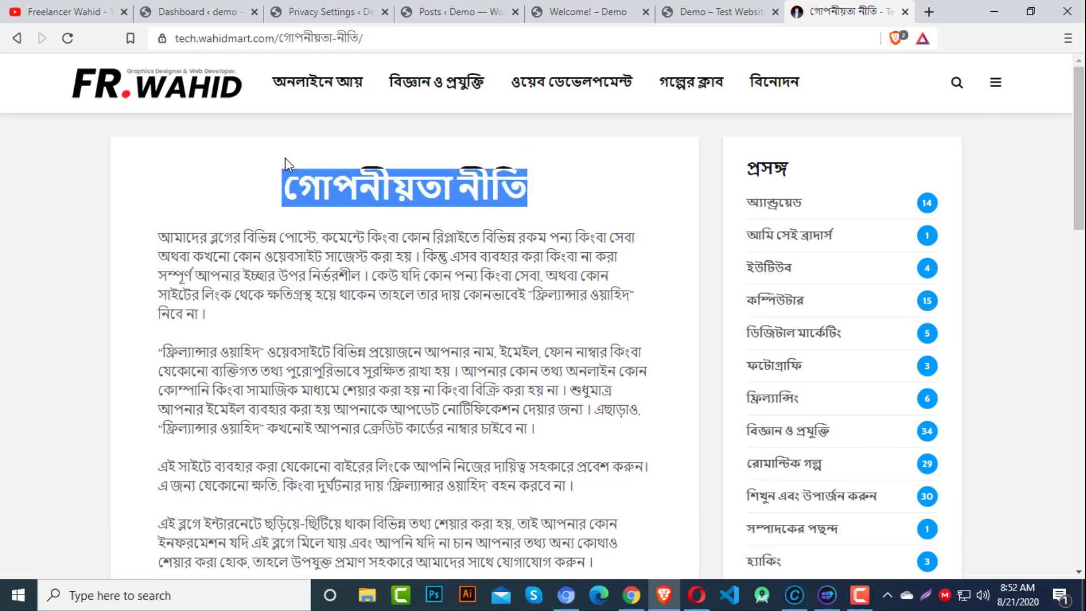
left_click(447, 154)
Step: Return to Privacy Settings and examine the pages offered for the Privacy Policy page without changing the selection
left_click(332, 12)
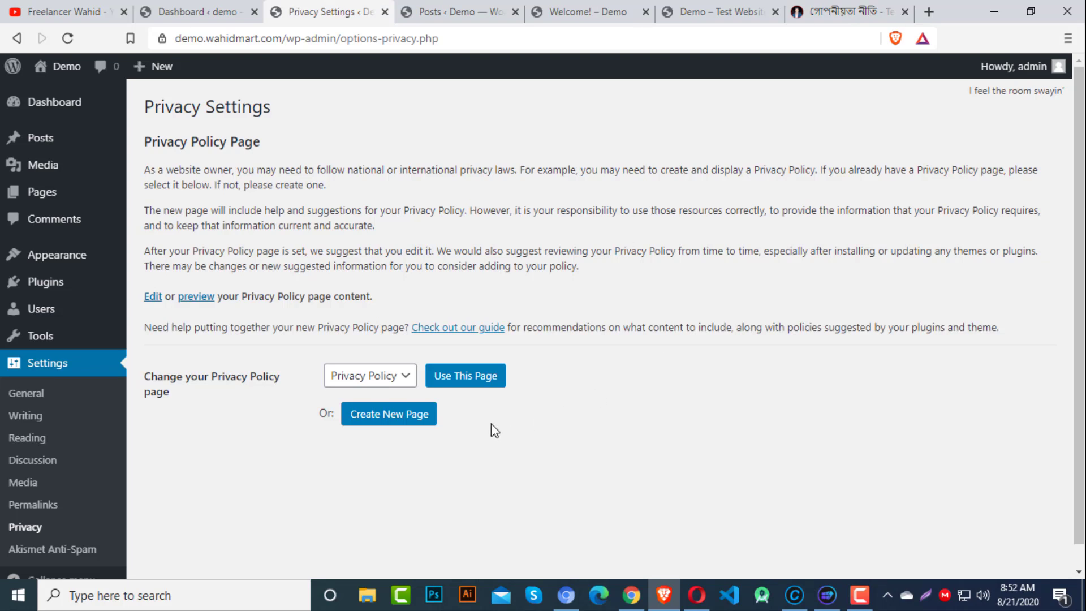
left_click(370, 380)
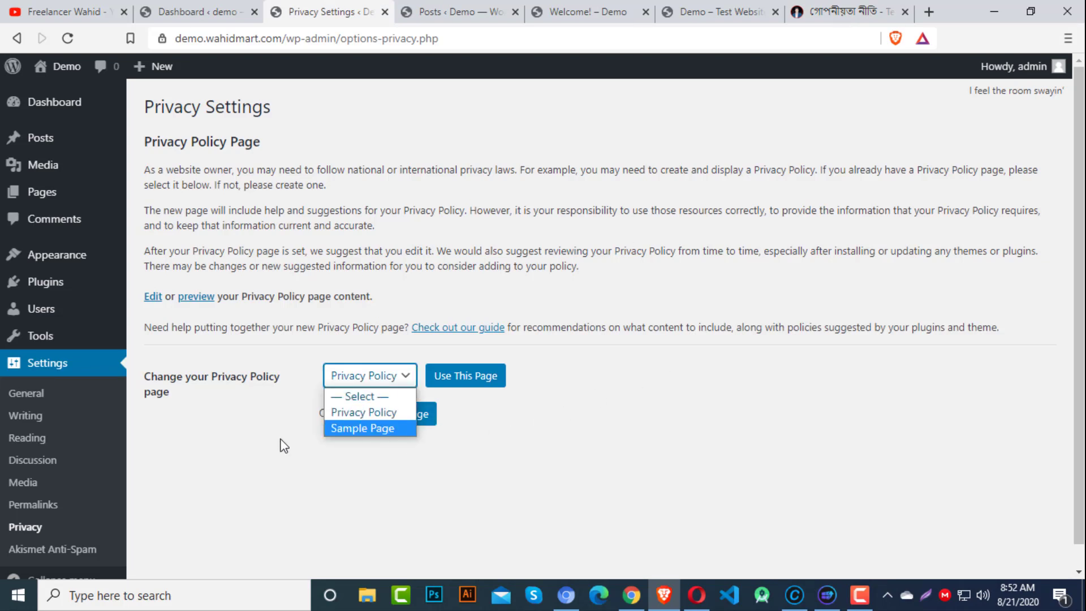
left_click(671, 408)
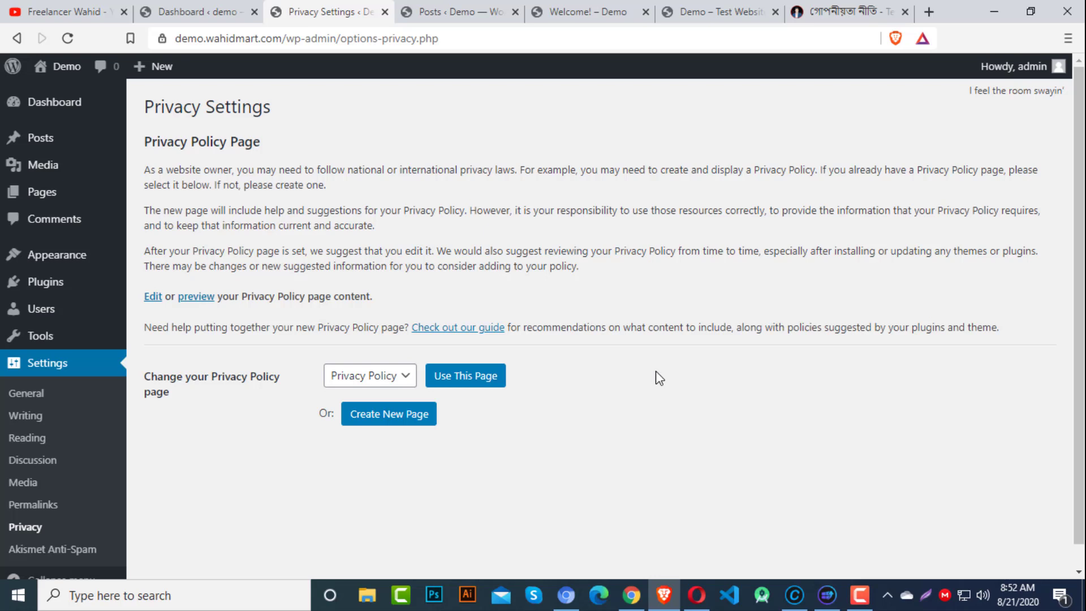
Step: Create a new Privacy Policy page, view it in the page editor, and go back to Privacy Settings
right_click(399, 420)
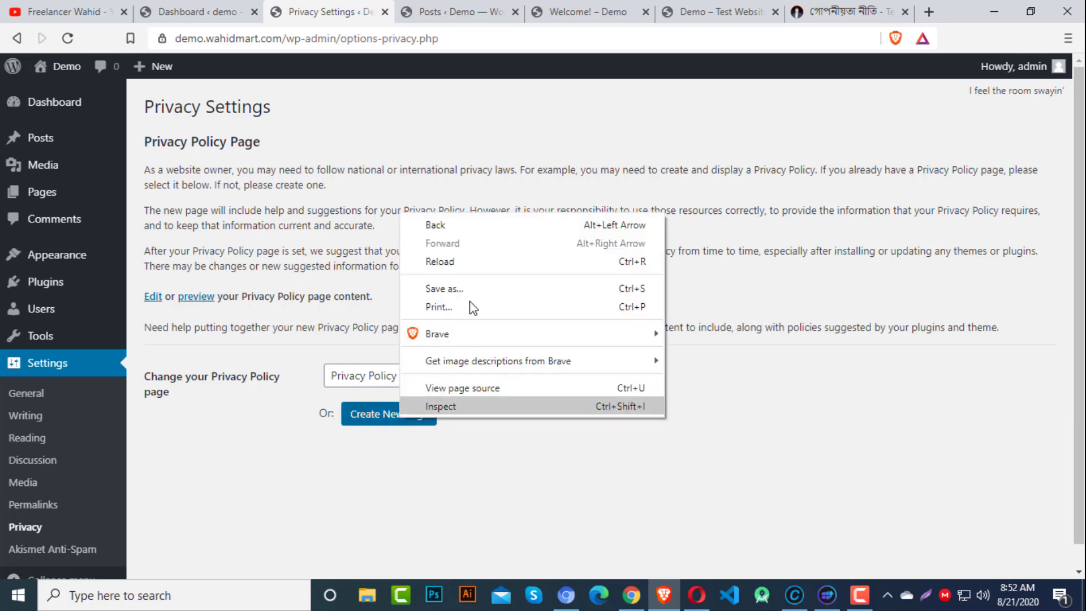
left_click(378, 410)
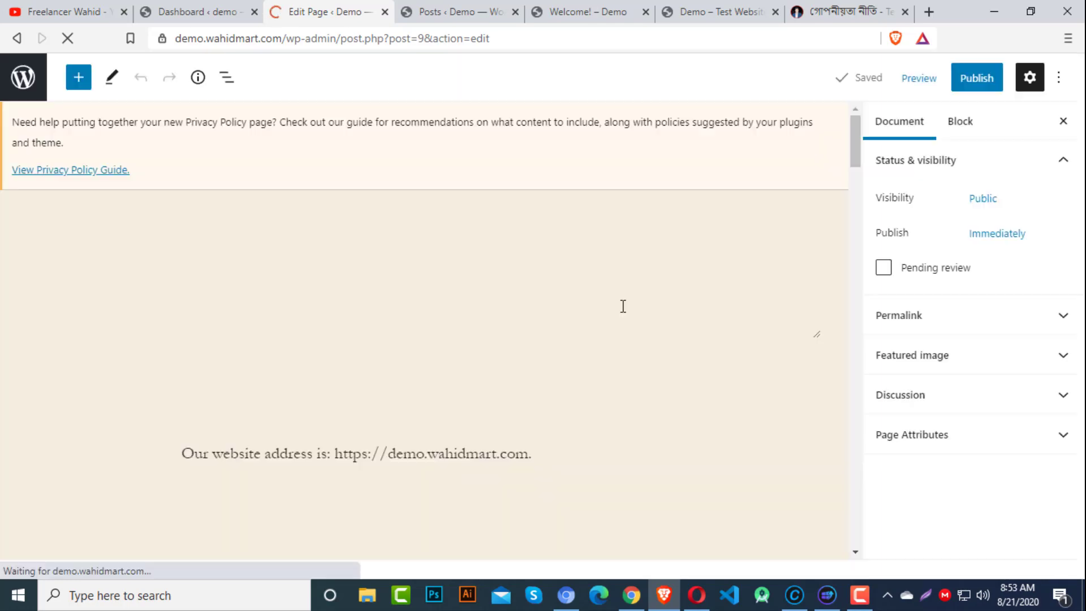
left_click(16, 38)
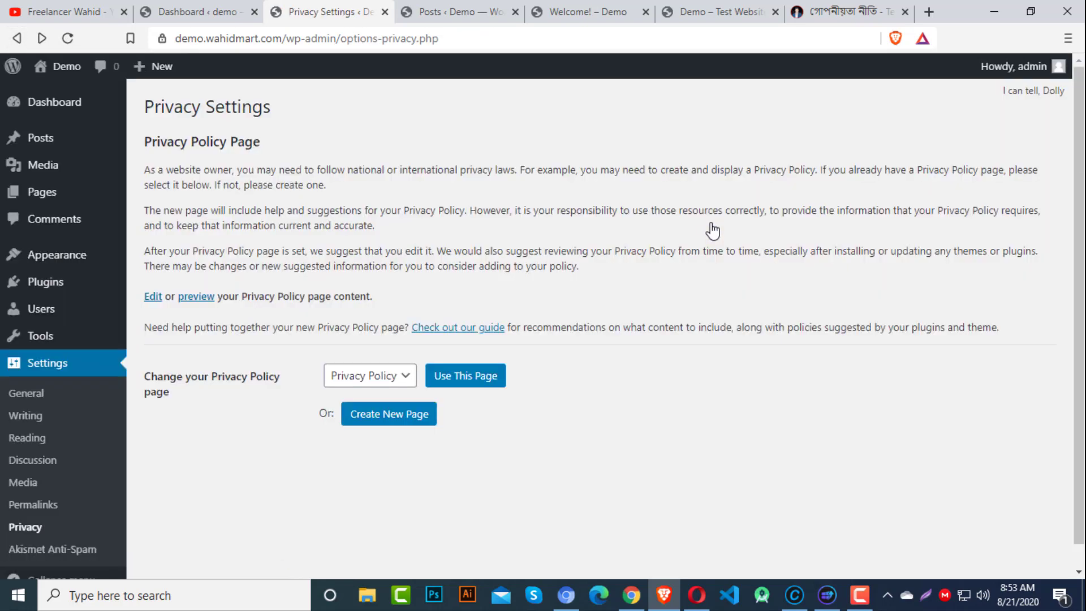